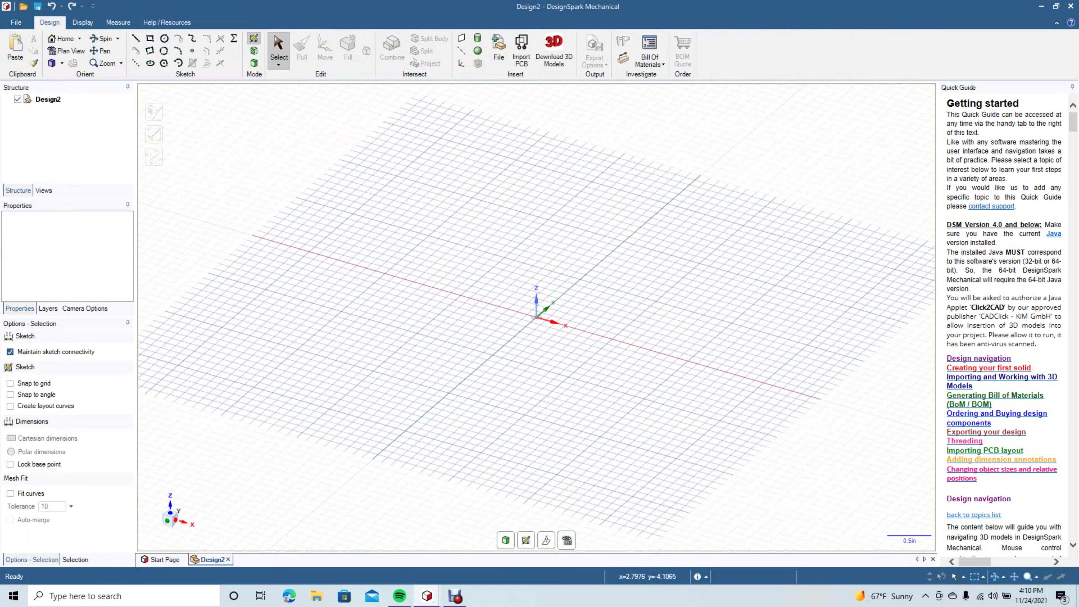
Step: Switch to plan view and insert the winged emblem image from the desktop onto the sketch grid
left_click(566, 541)
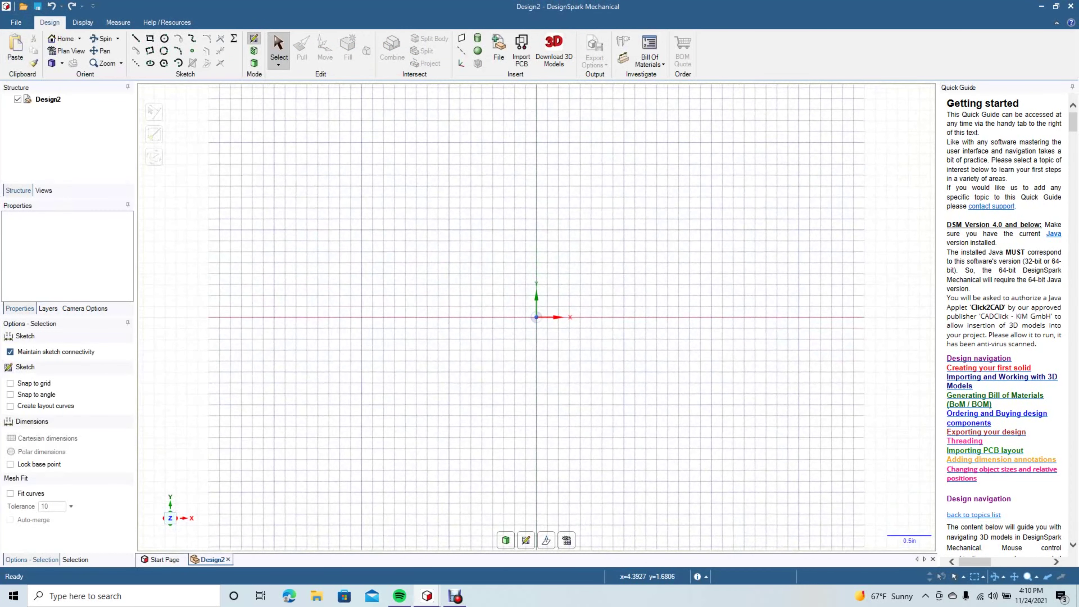
left_click(1055, 6)
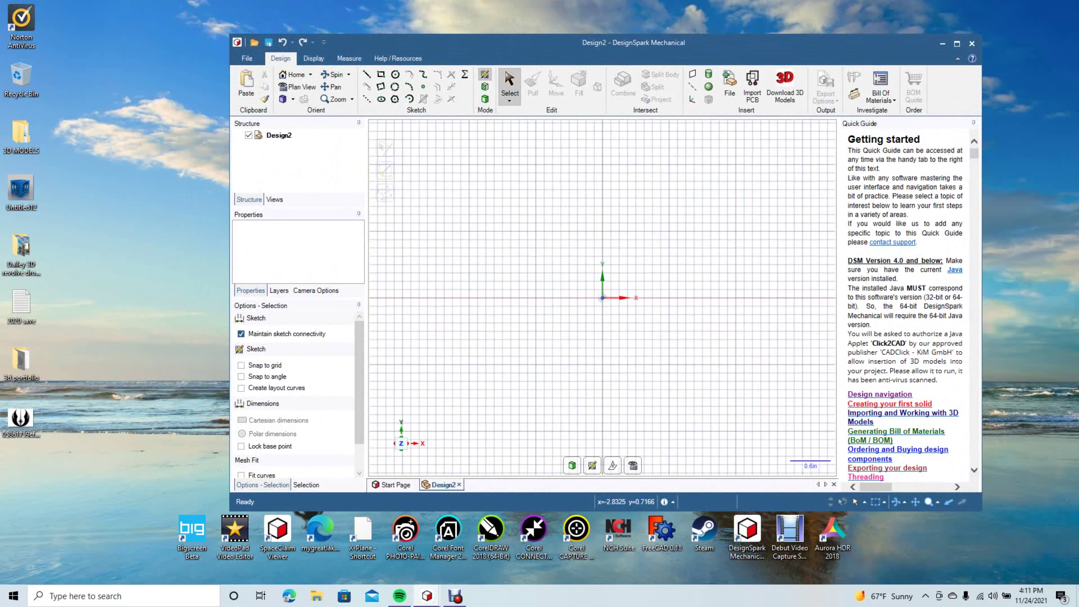
left_click_drag(20, 418, 603, 281)
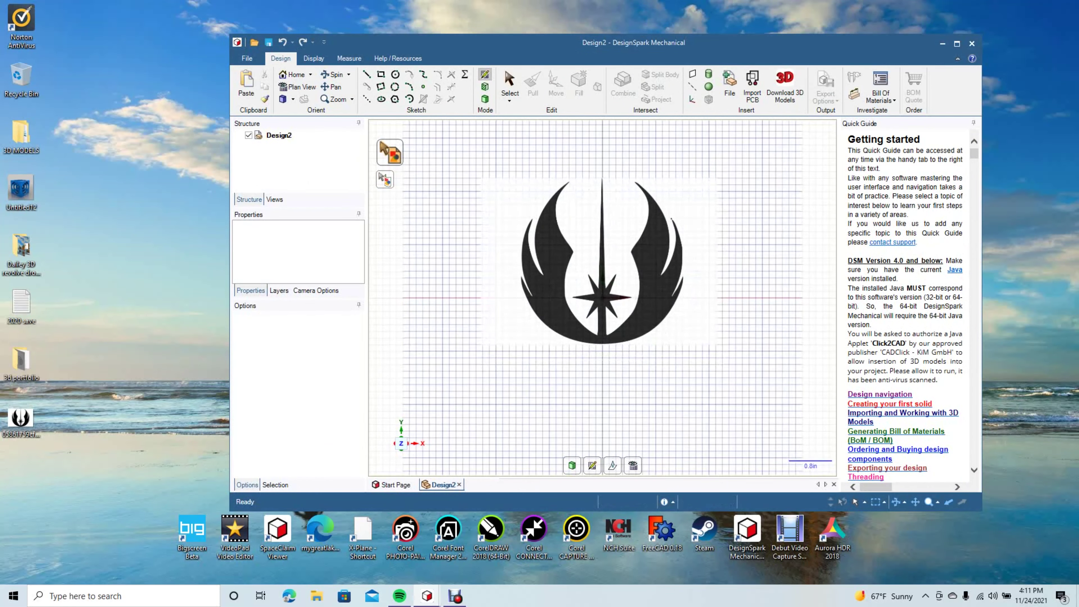
left_click(599, 262)
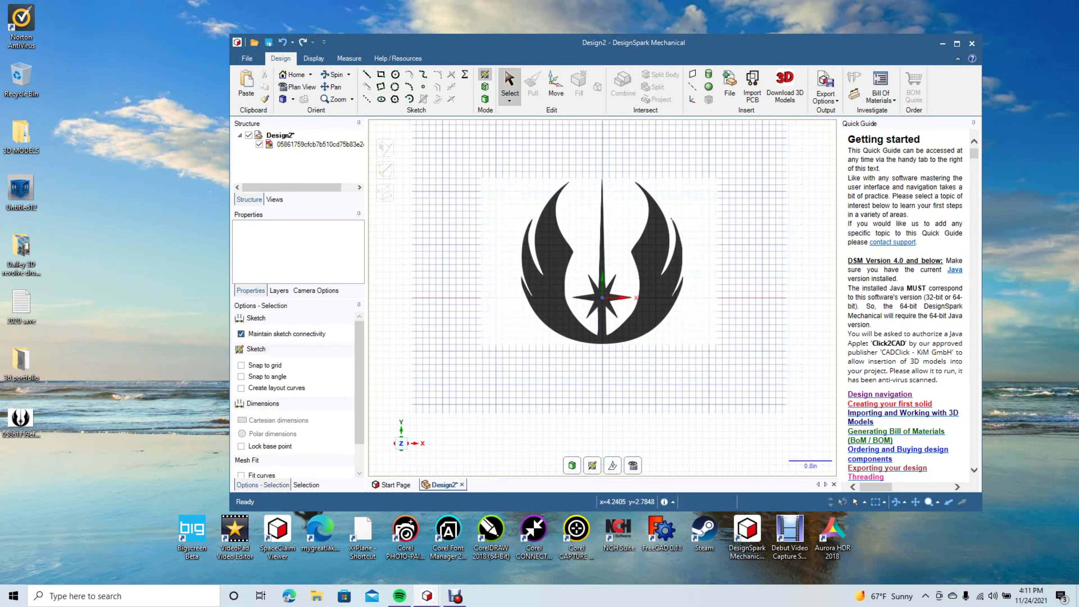
left_click(957, 43)
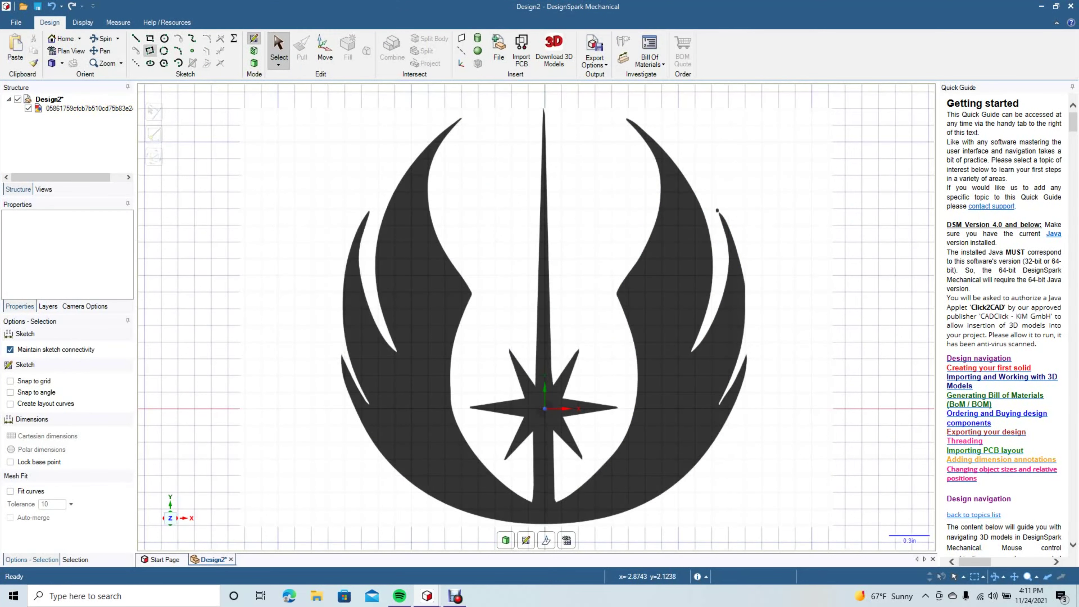
Step: Sketch a circle with a 3.0 in diameter centred on the emblem's blade, above the star
left_click(164, 38)
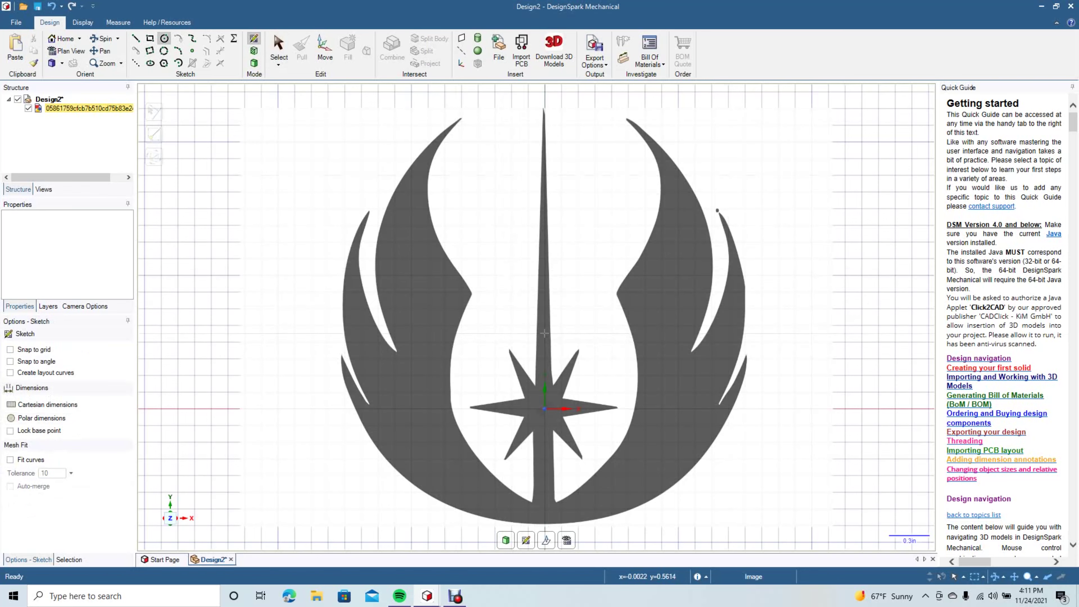
left_click(544, 328)
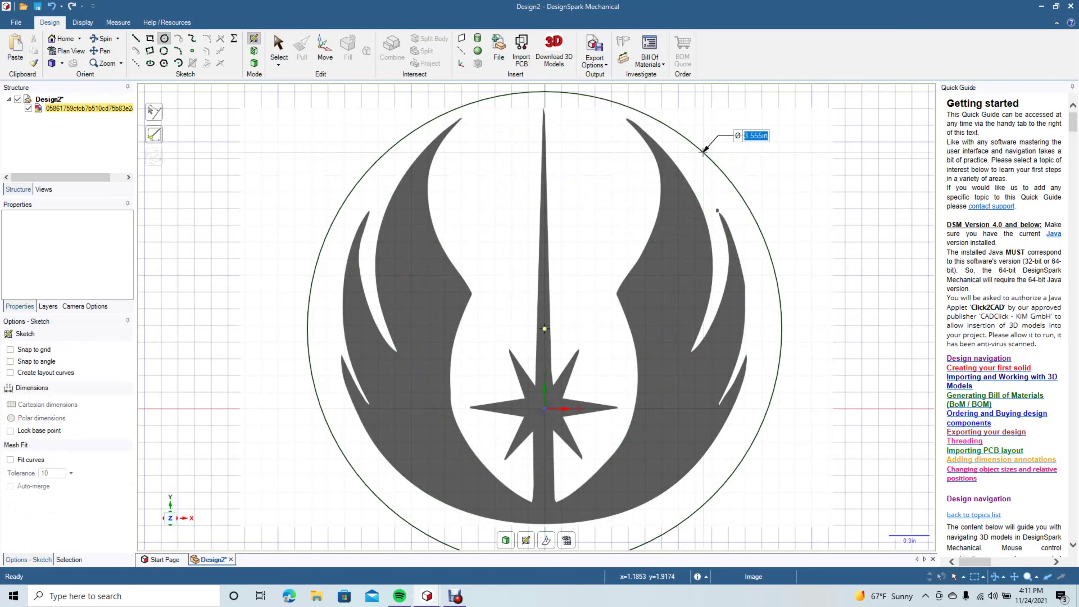
type("3.0")
key("Return")
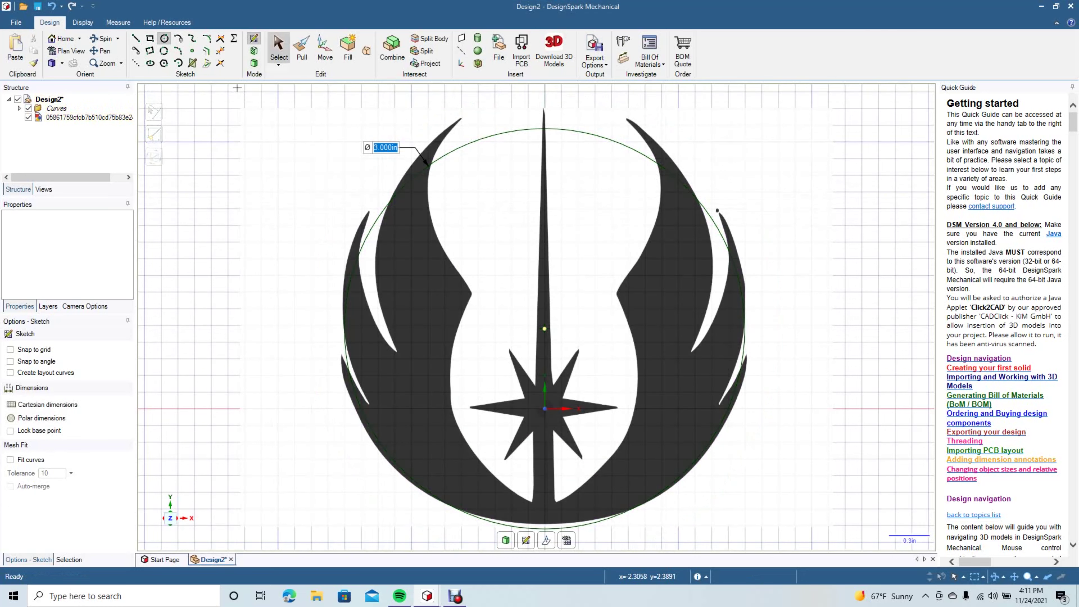
key("Escape")
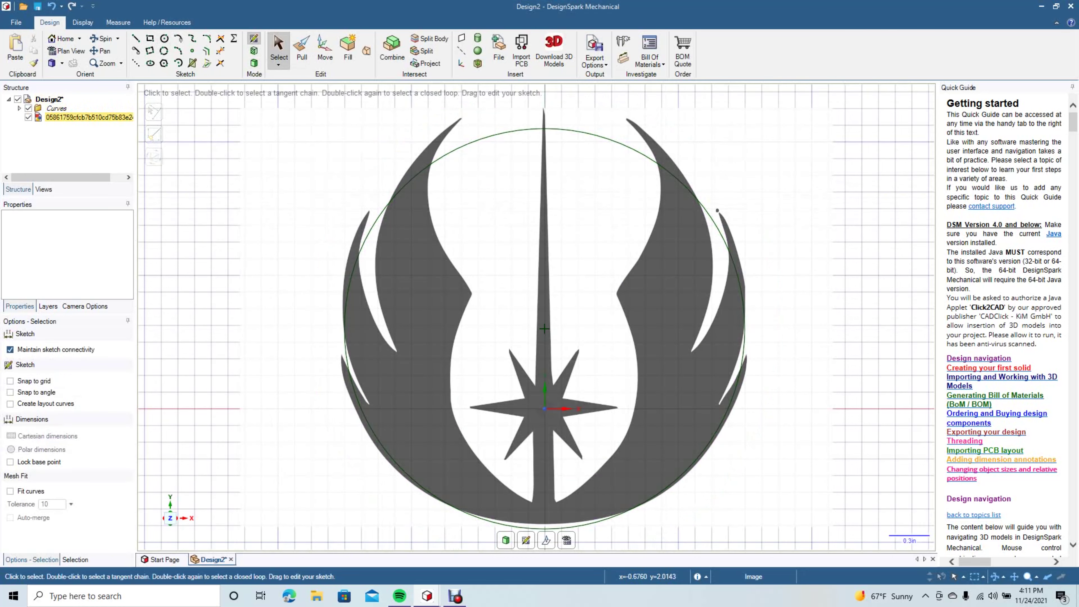
Step: Shrink the emblem image to fit inside the circle and centre it on the vertical axis
left_click(544, 328)
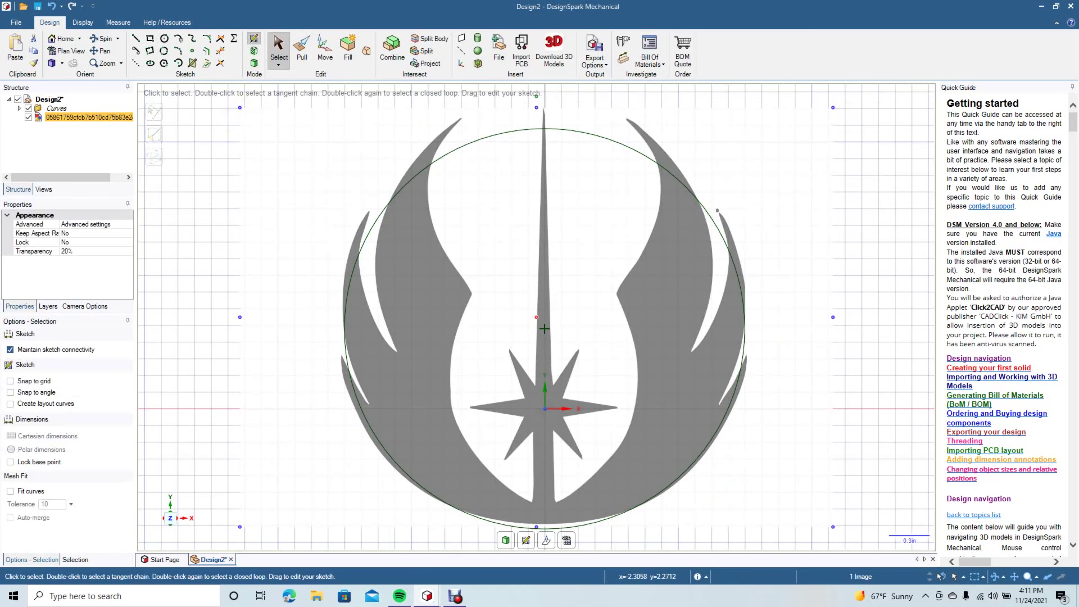
left_click_drag(240, 107, 344, 180)
left_click_drag(479, 331, 429, 310)
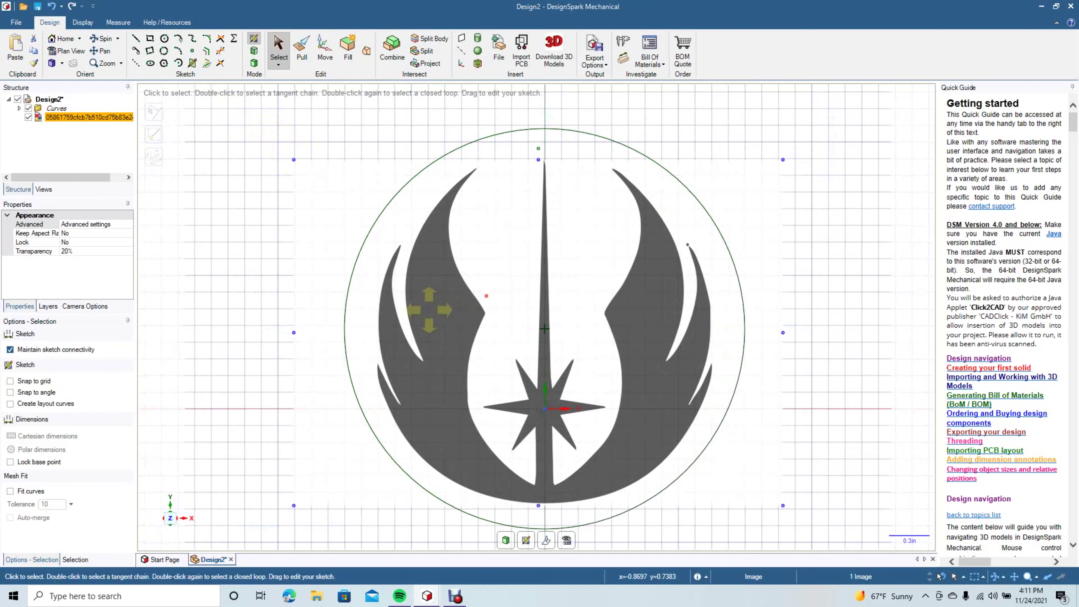
left_click_drag(429, 310, 428, 308)
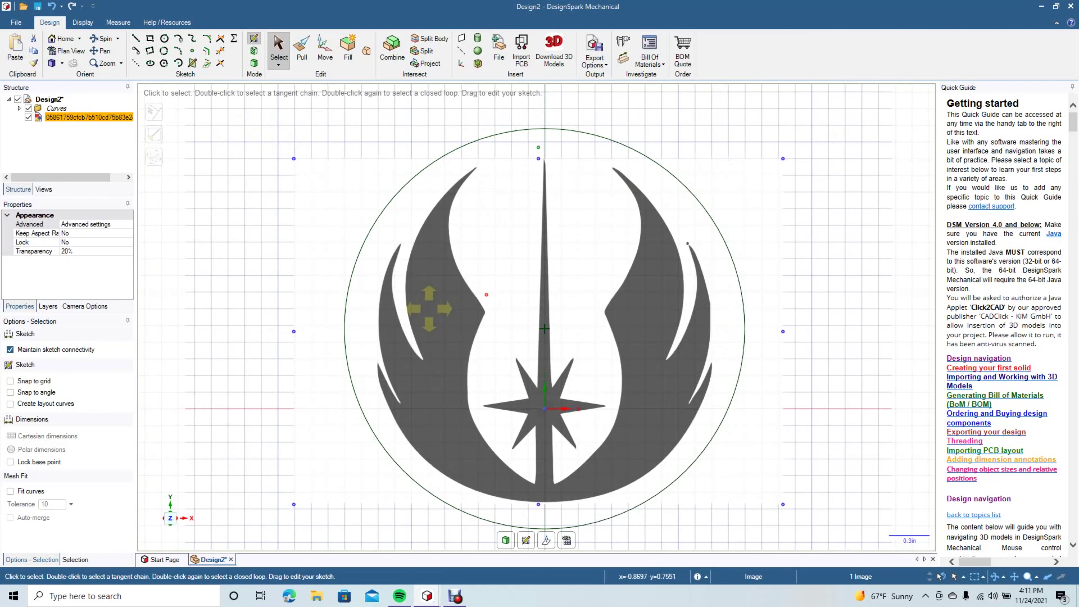
left_click(733, 129)
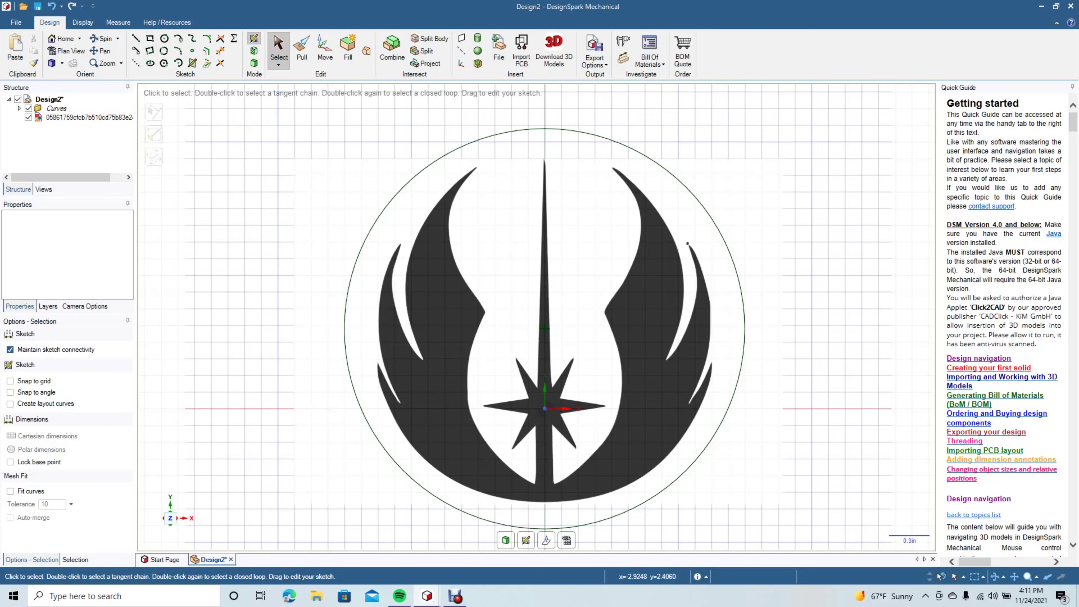
Step: With grid snapping on, draw a vertical line about 2.875 in long down the emblem's centre, inside the circle
left_click(135, 38)
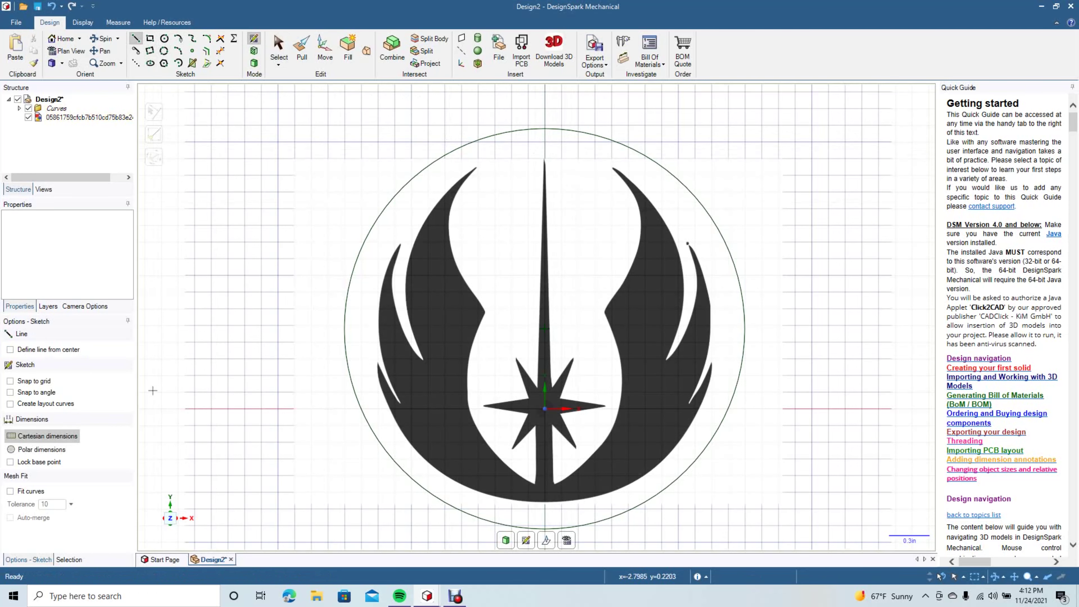
left_click(10, 380)
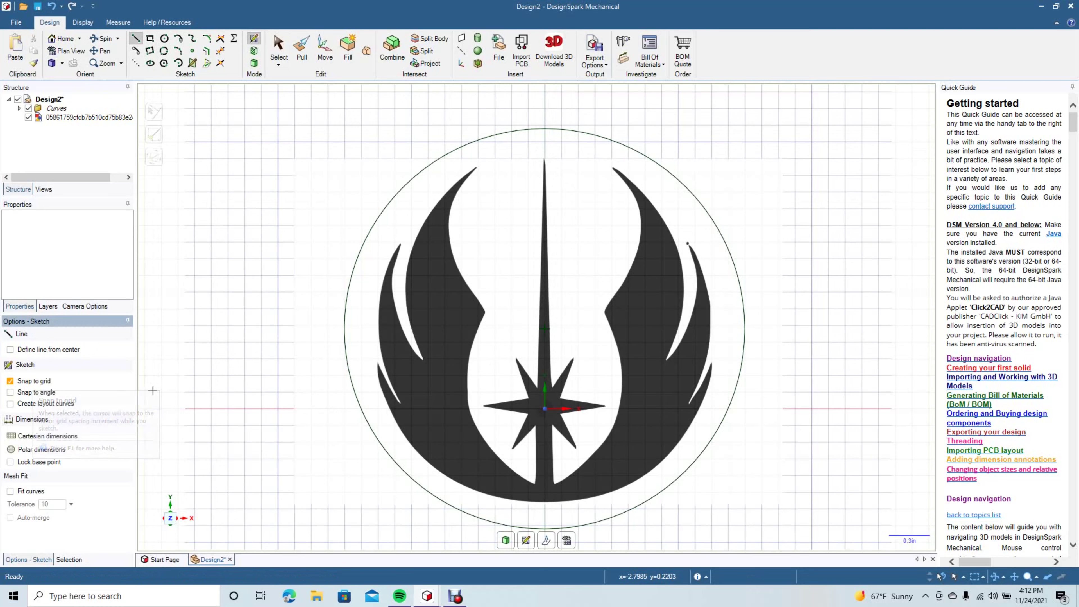
left_click(544, 142)
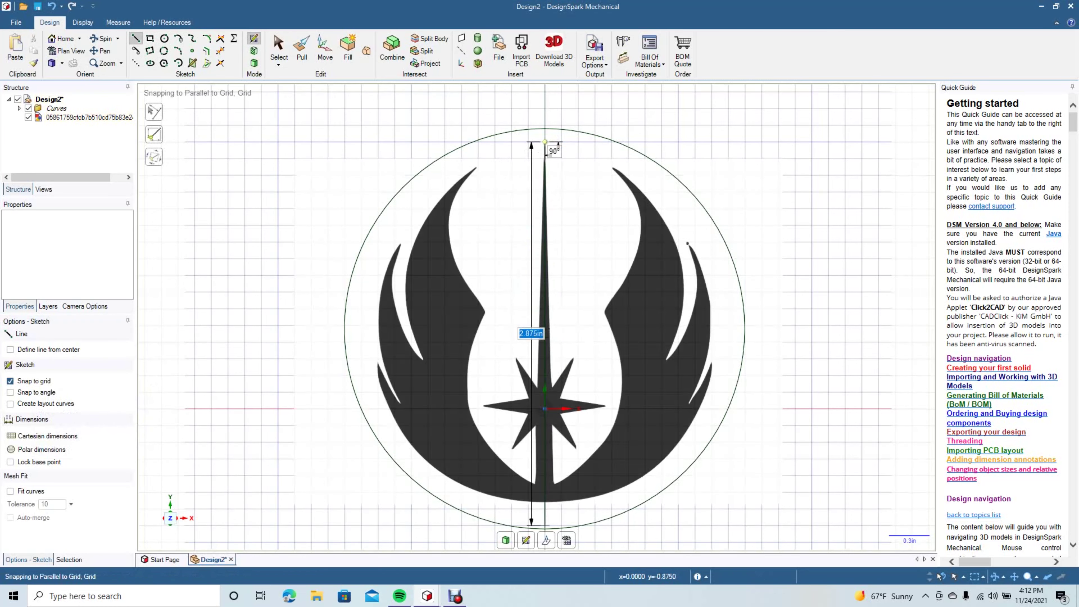
left_click(544, 526)
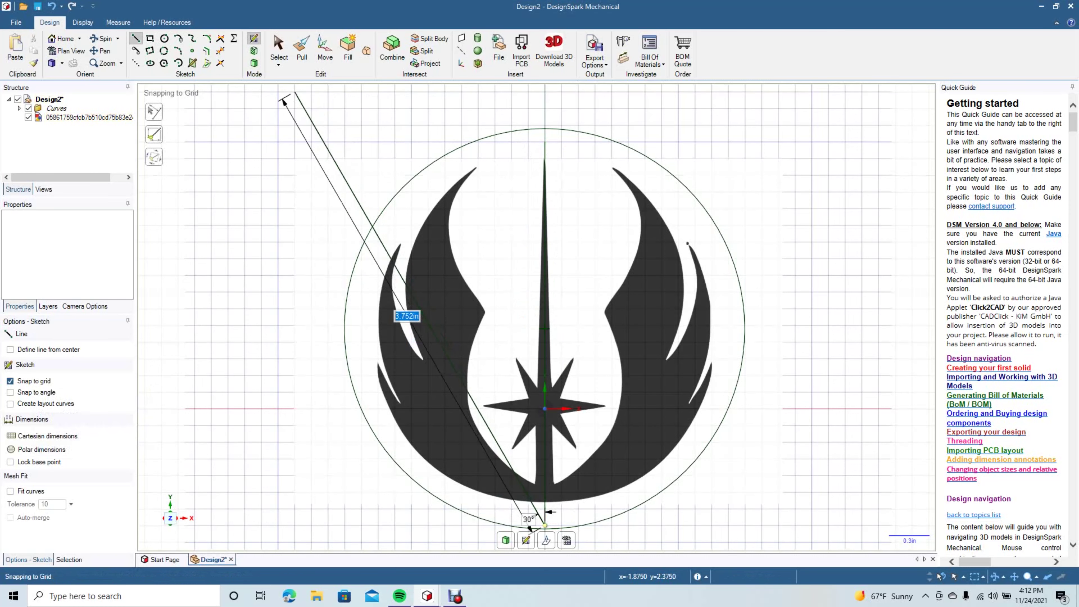
left_click(279, 47)
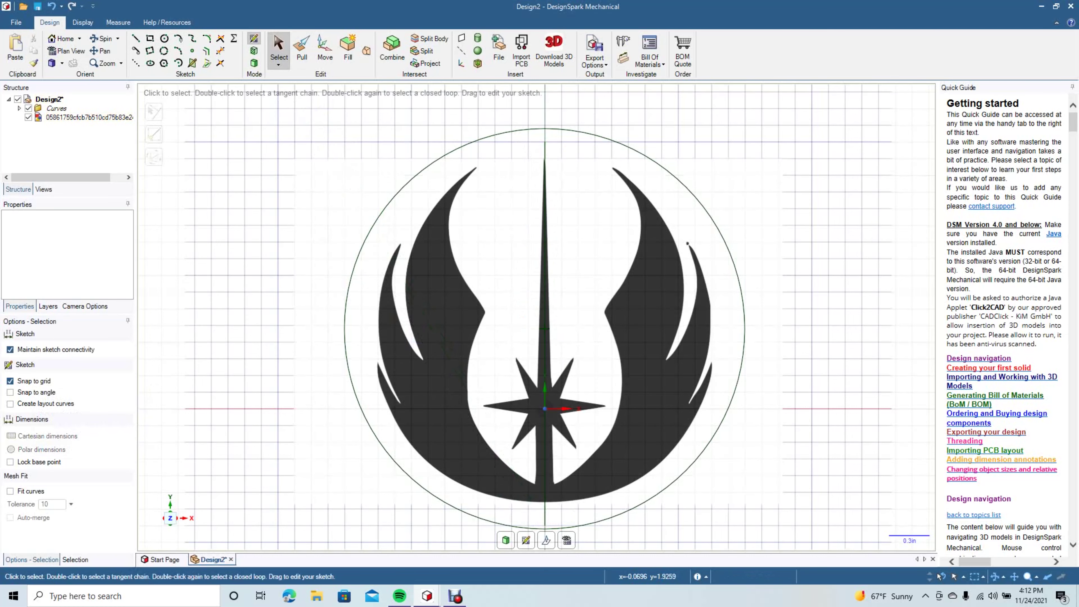
Step: Set the vertical centre line as the sketch's mirror line
left_click(545, 151)
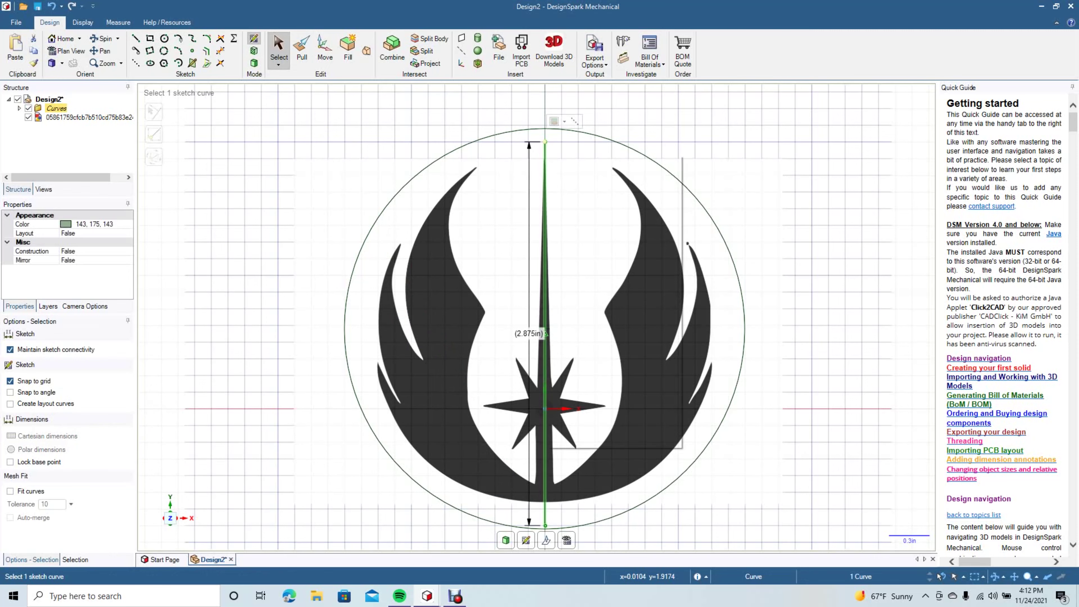
right_click(546, 151)
left_click(611, 182)
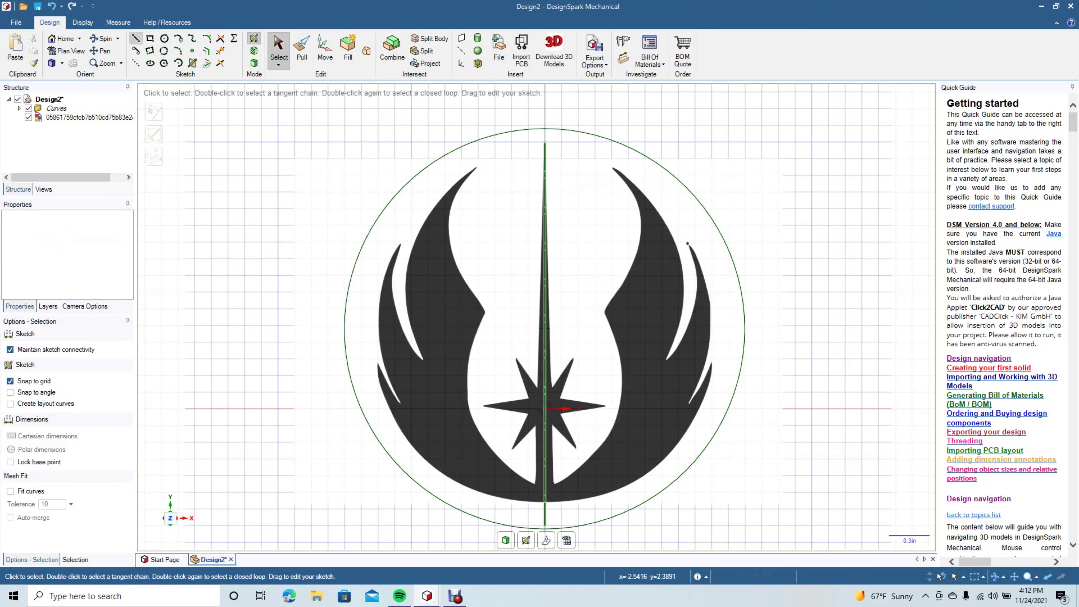
Step: With grid snapping off, trace the blade's left edge with a line from the mirror line's top end down to the star
left_click(135, 38)
left_click(545, 142)
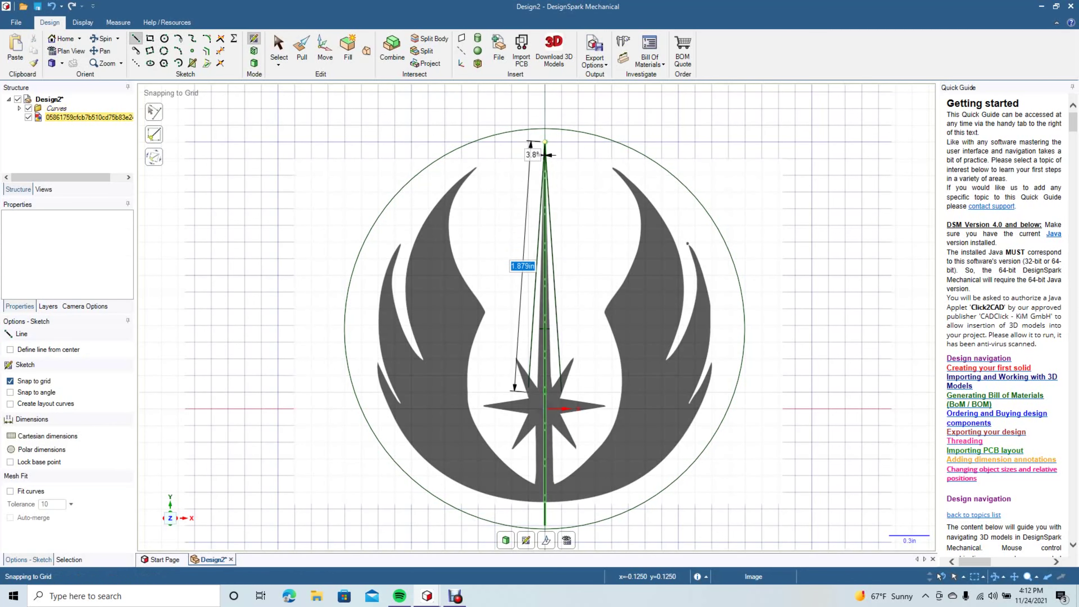
left_click(11, 381)
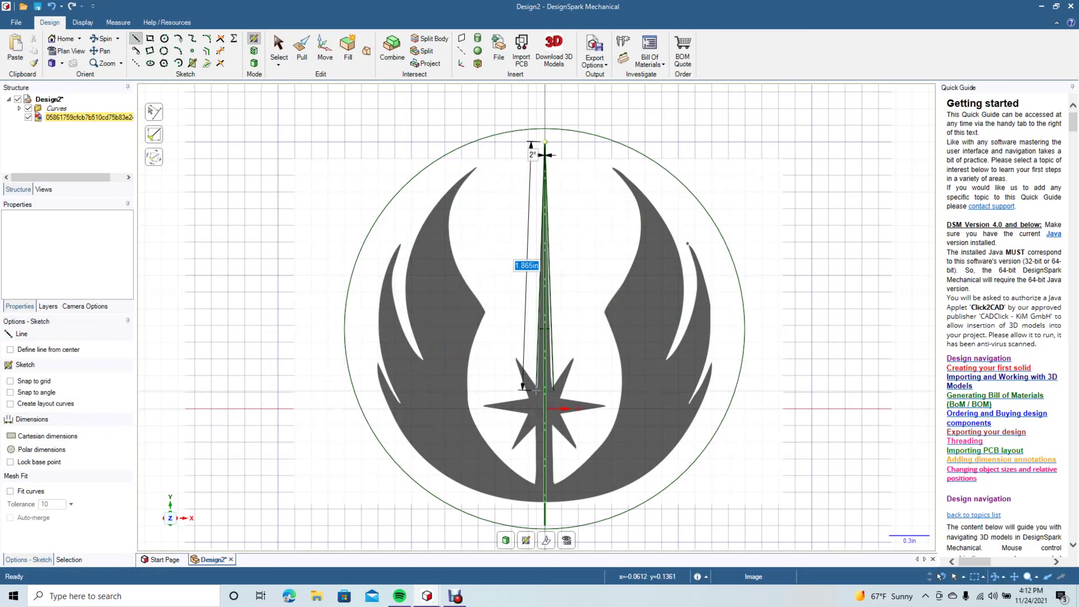
left_click(537, 390)
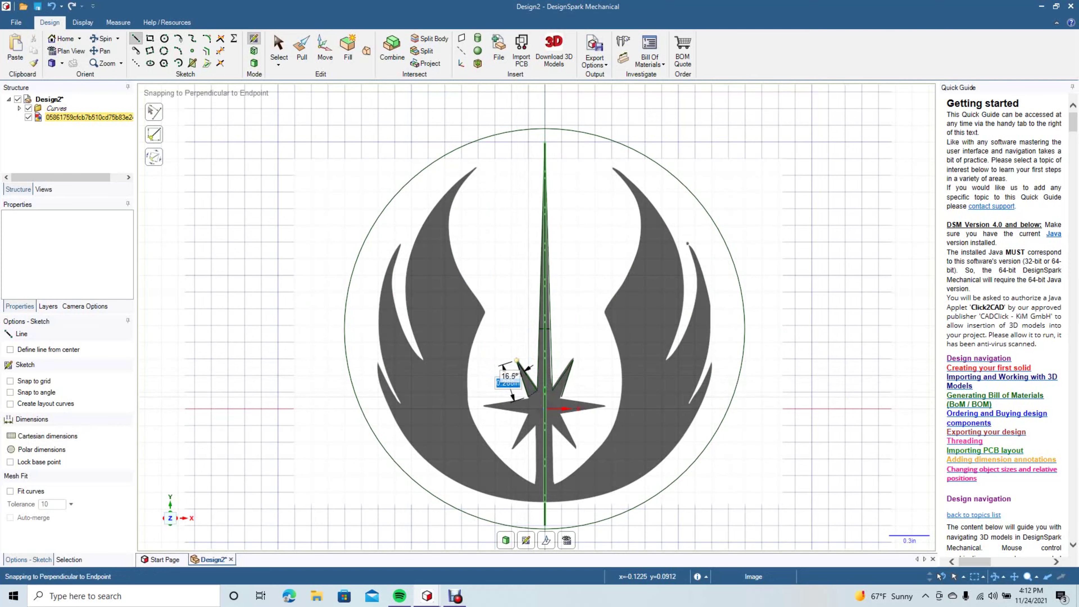
Step: Continue the line chain around the star's upper-left and left points, following the image
scroll(516, 361, "up", 4)
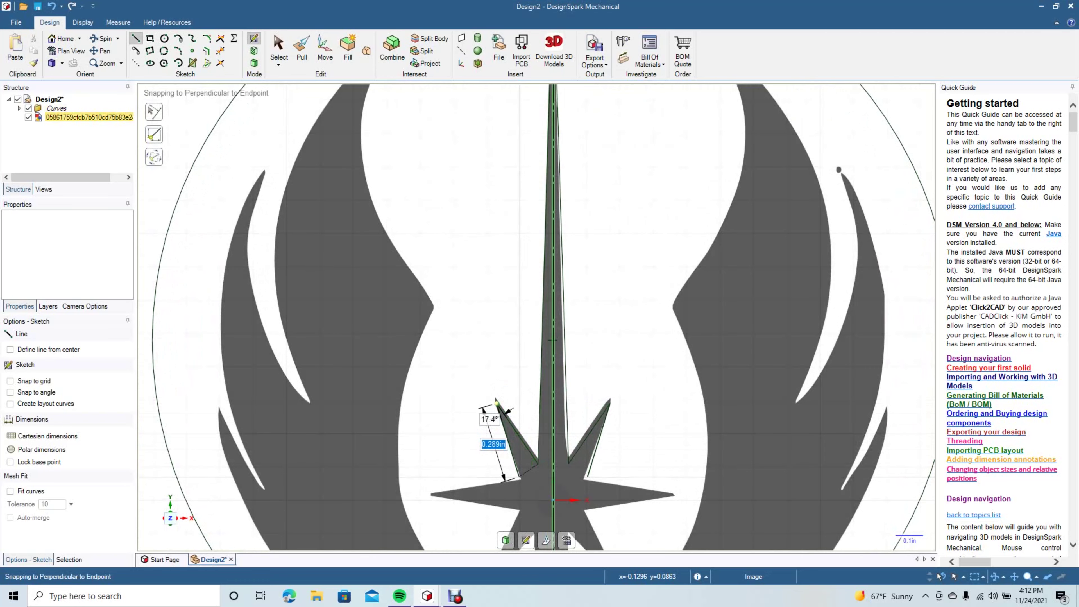
left_click(519, 477)
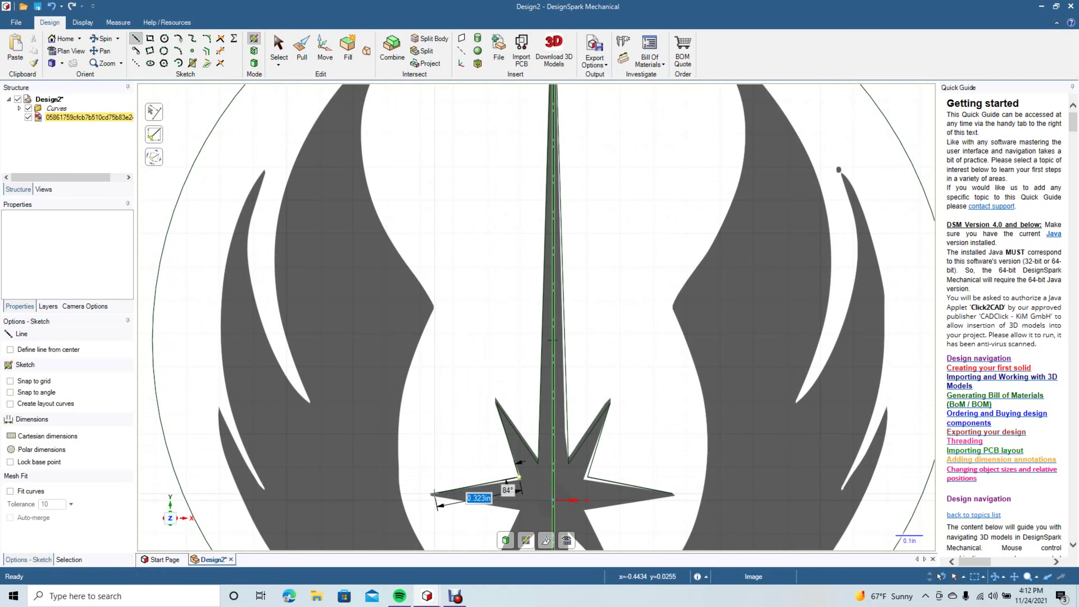
left_click(432, 494)
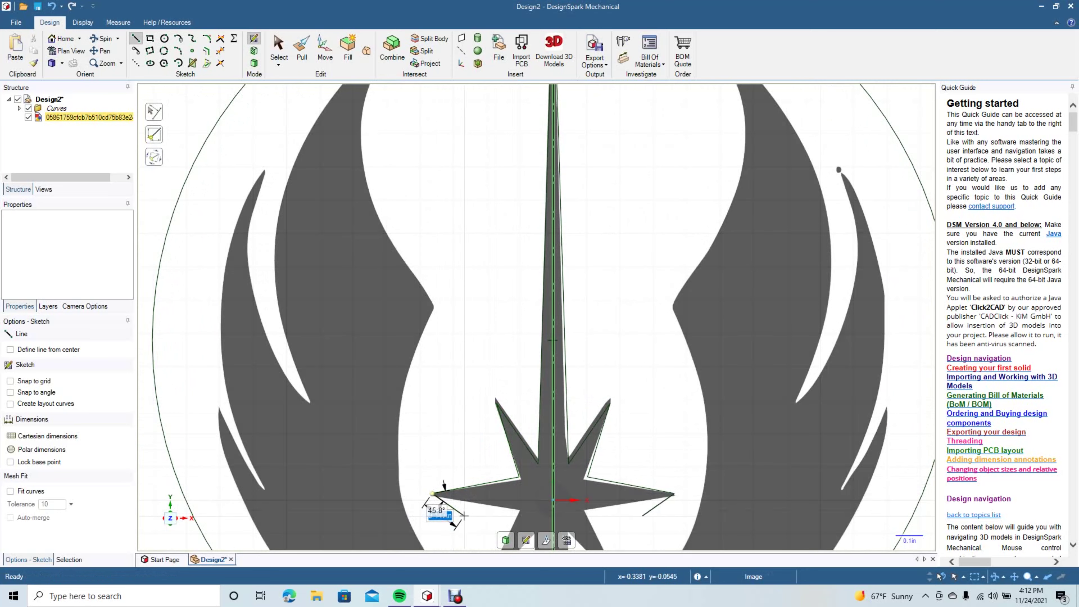
left_click(518, 510)
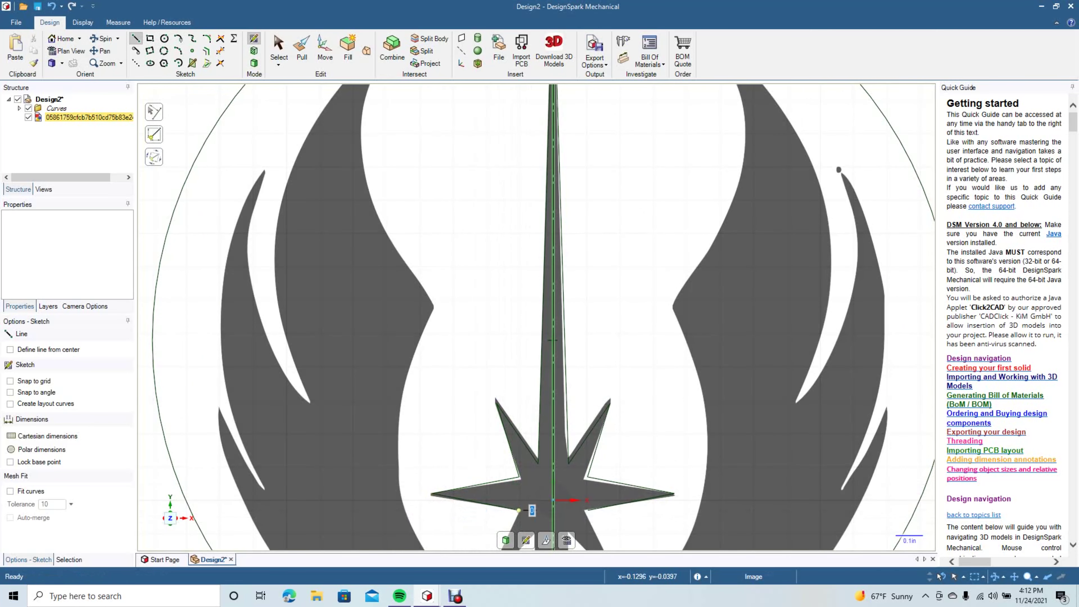
Step: Trace the star's lower-left point and the stem's left edge, about 0.442 in long, ending the chain at the stem's base
scroll(518, 510, "down", 5)
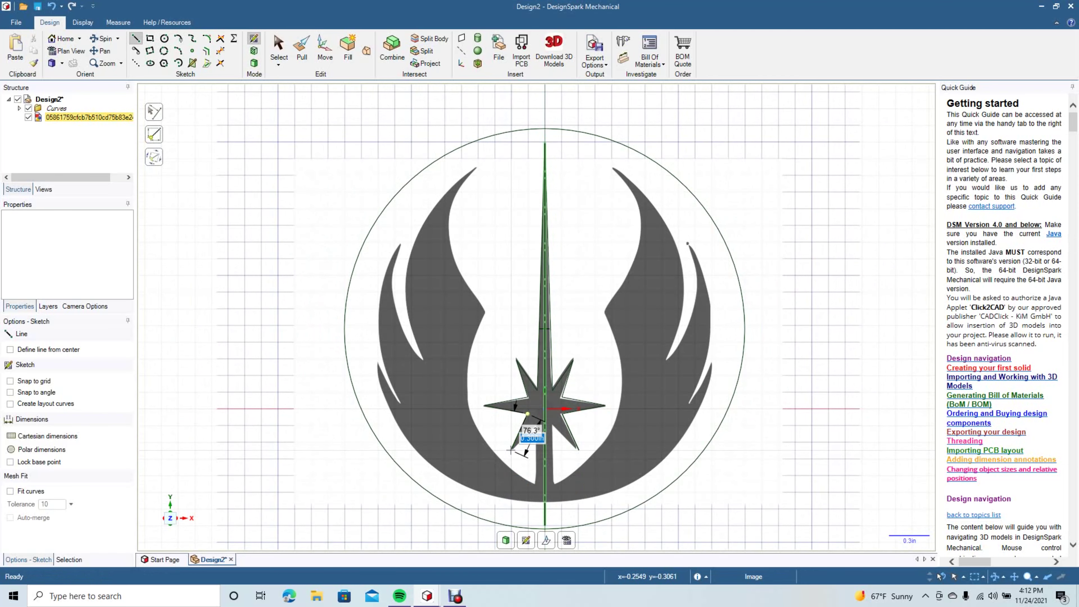
left_click(535, 425)
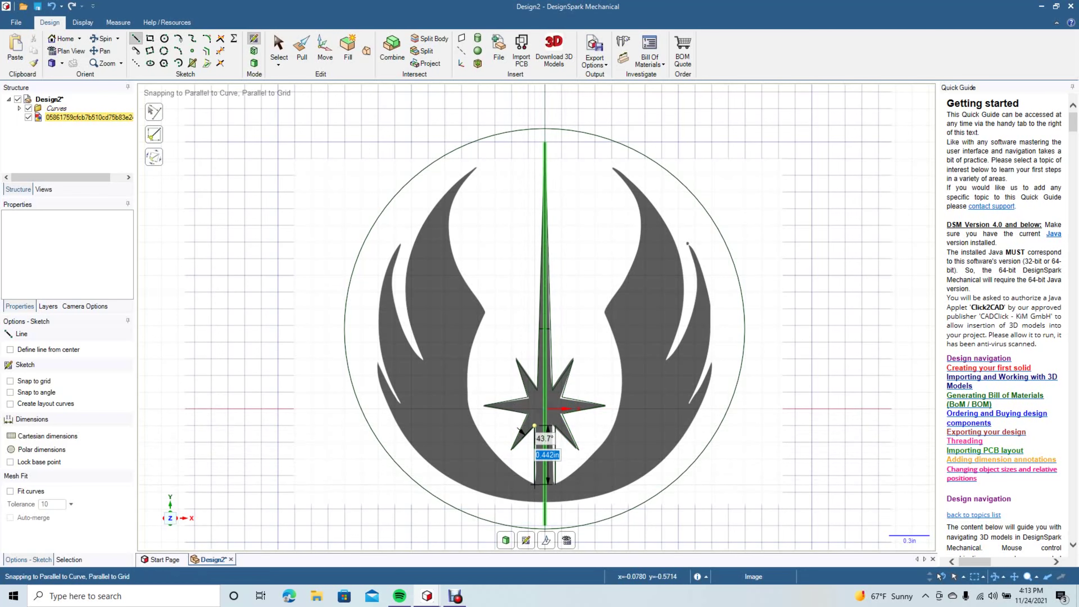
left_click(535, 484)
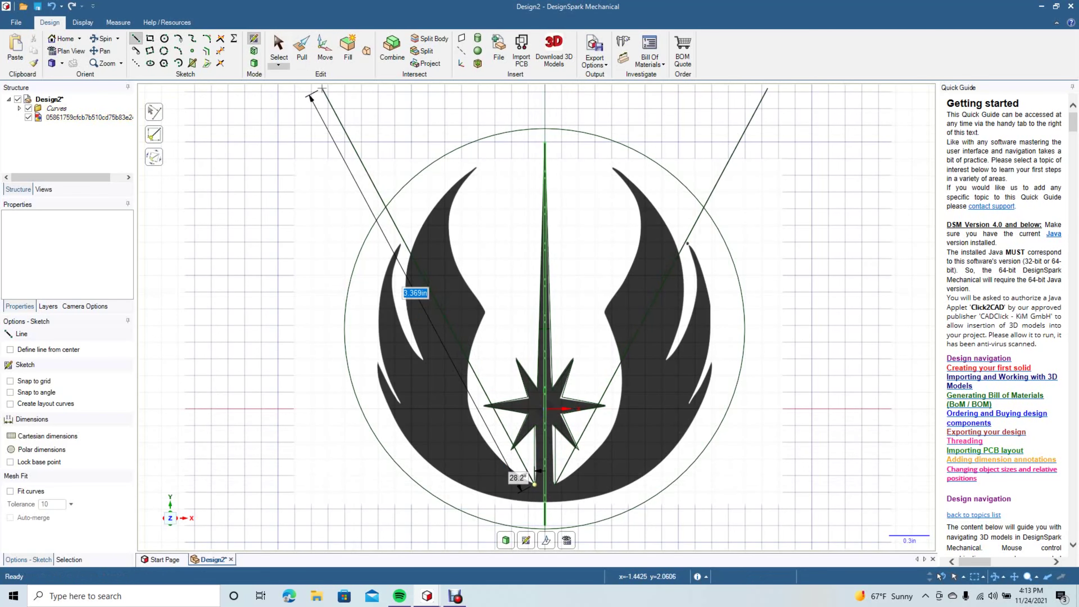
key("Escape")
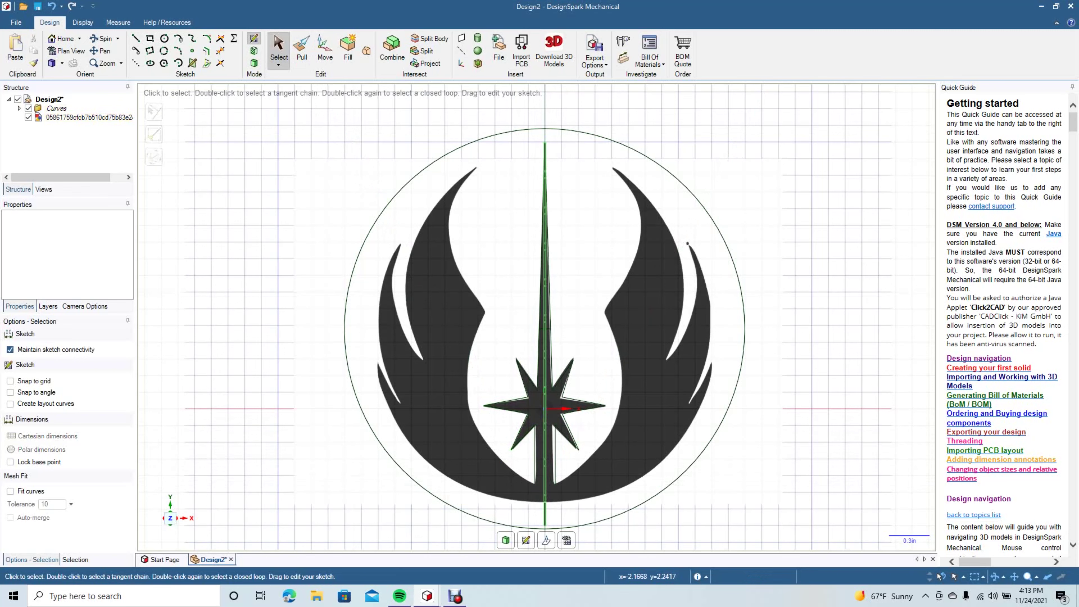
Step: Trace the left wing's lower inner edge with a spline from the stem's base to just past the notch, about 1.36 in high
left_click(192, 39)
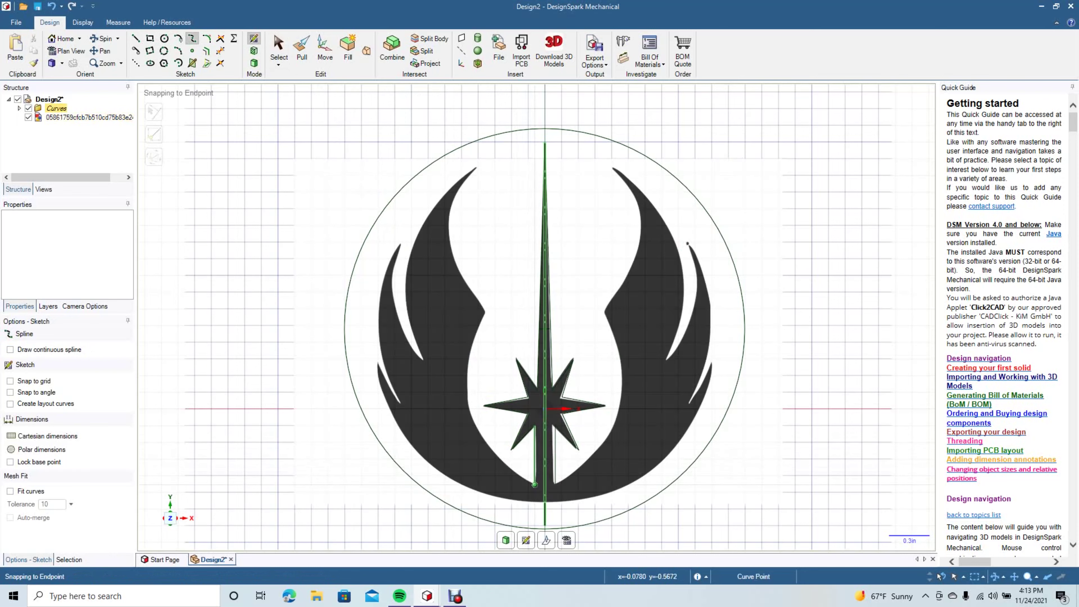
left_click(534, 485)
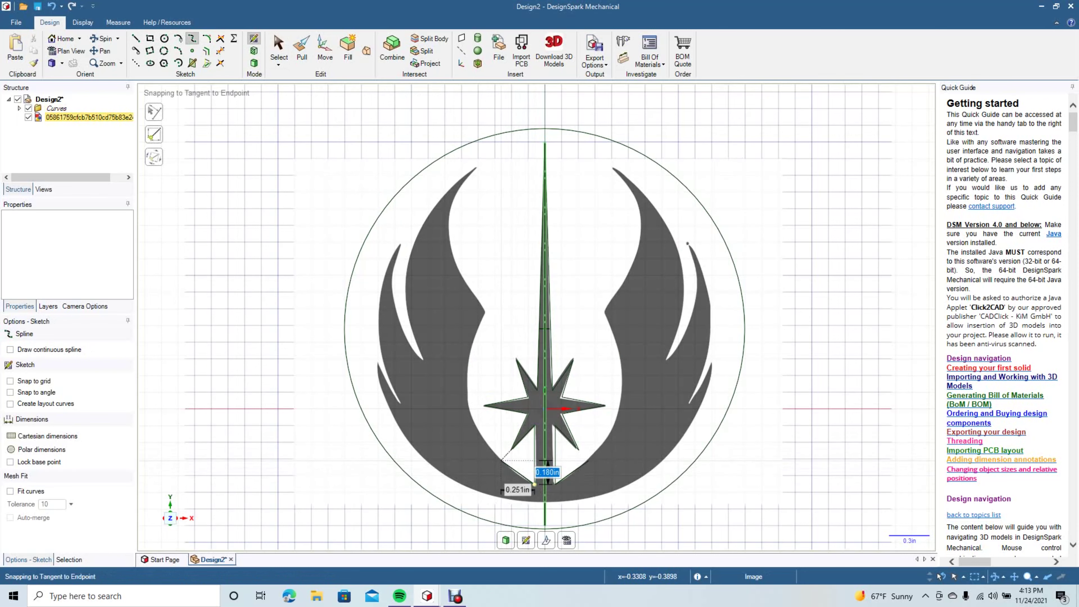
left_click(501, 461)
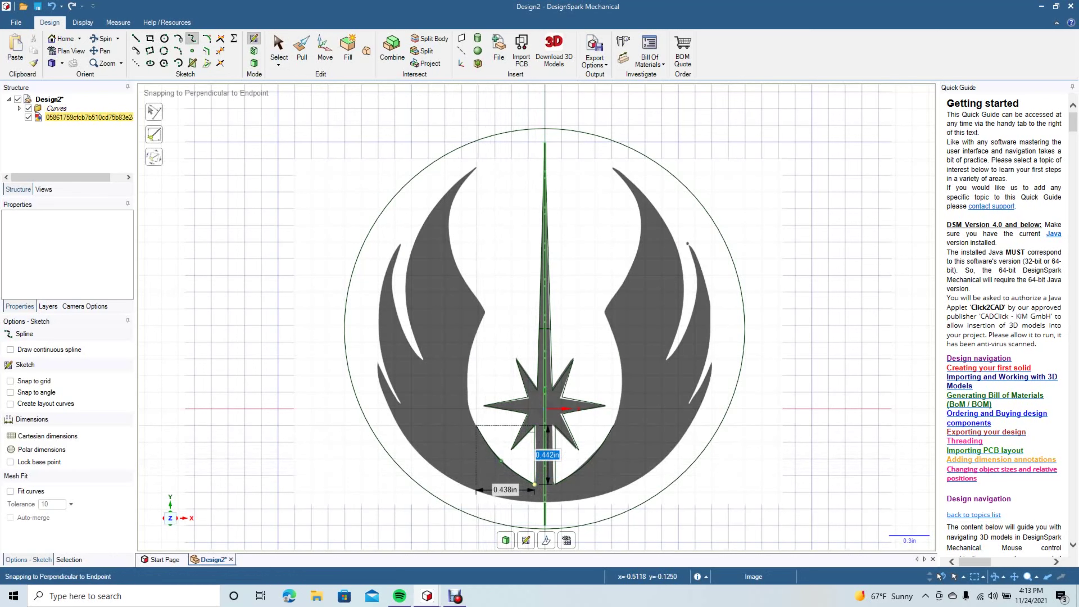
left_click(475, 425)
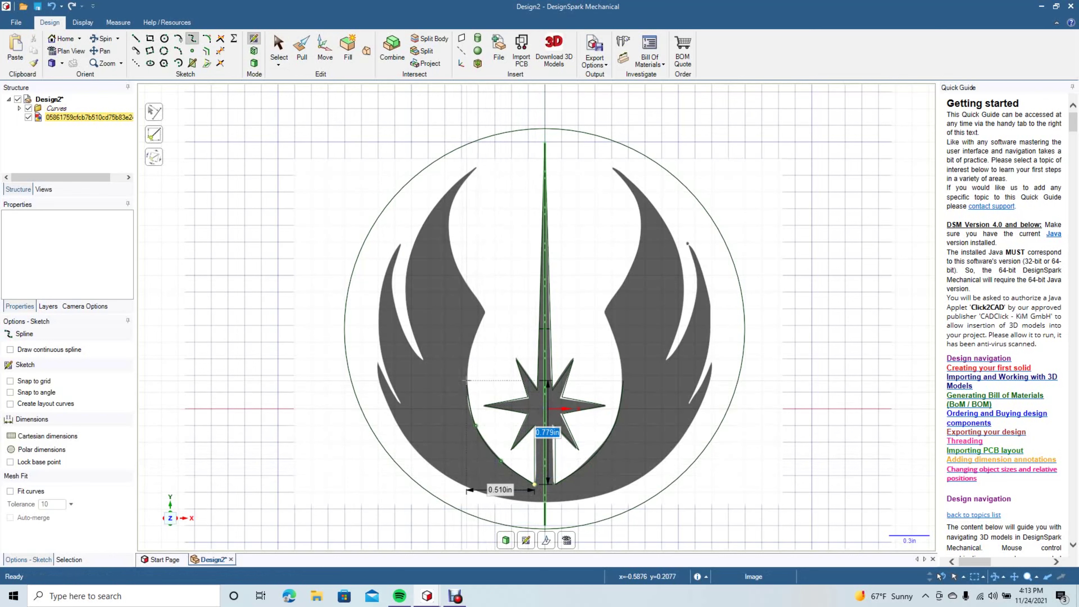
left_click(466, 394)
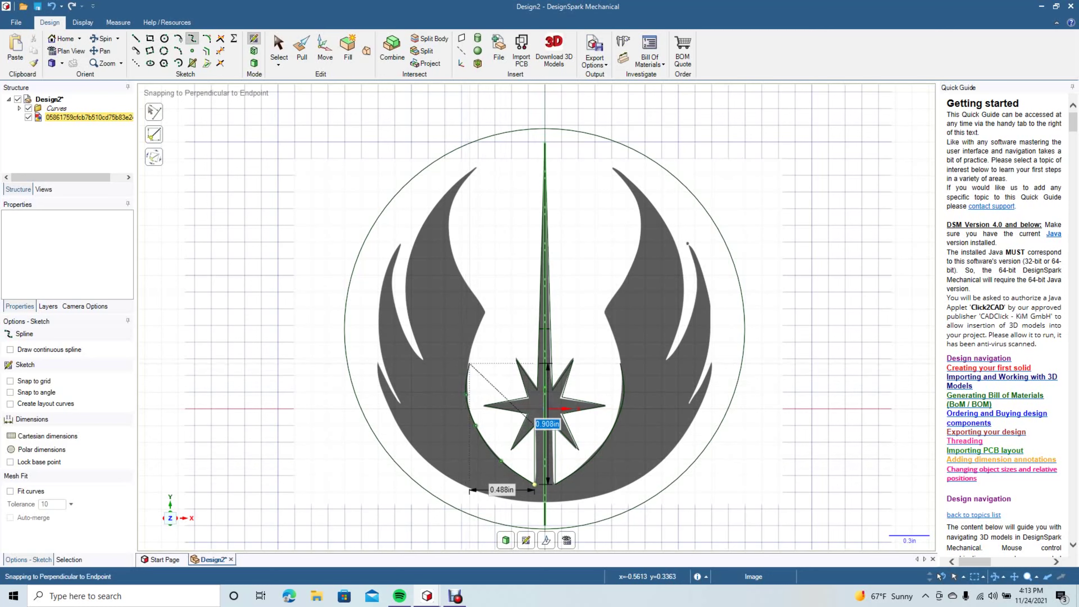
left_click(469, 363)
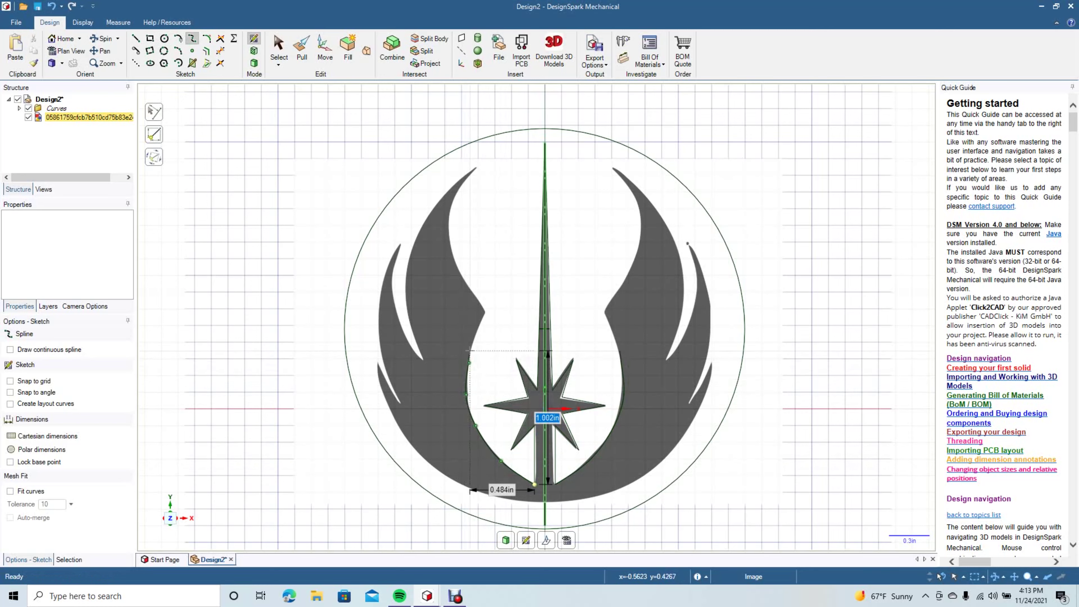
left_click(473, 335)
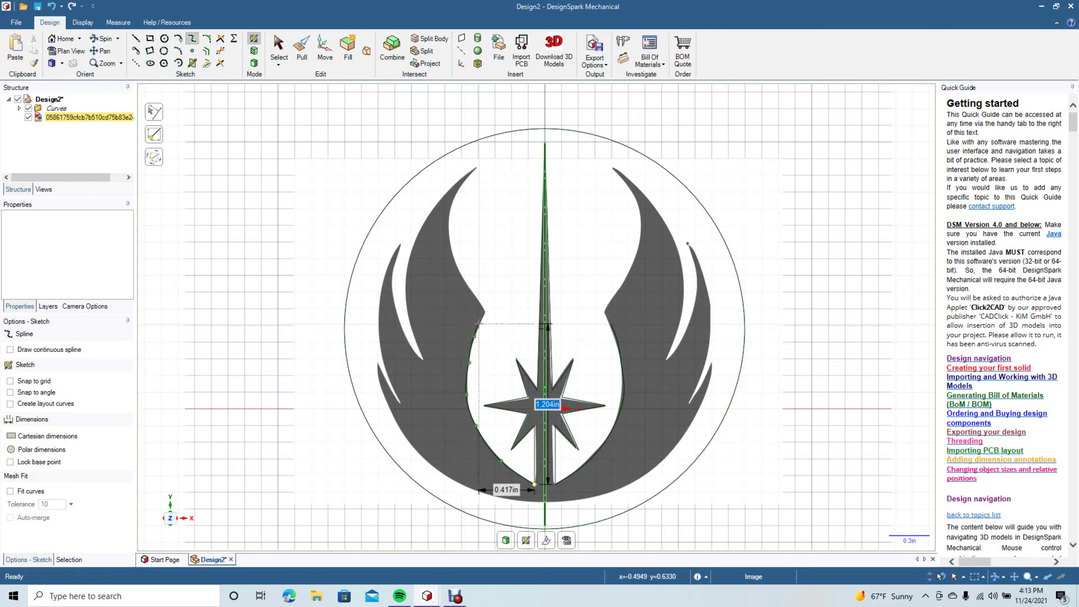
left_click(479, 323)
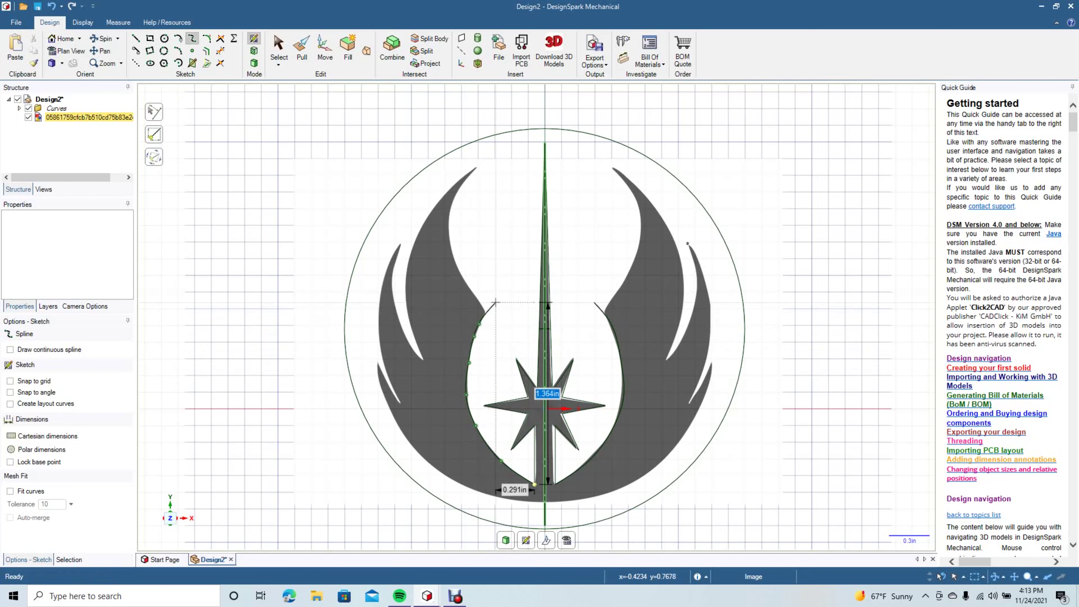
double_click(493, 302)
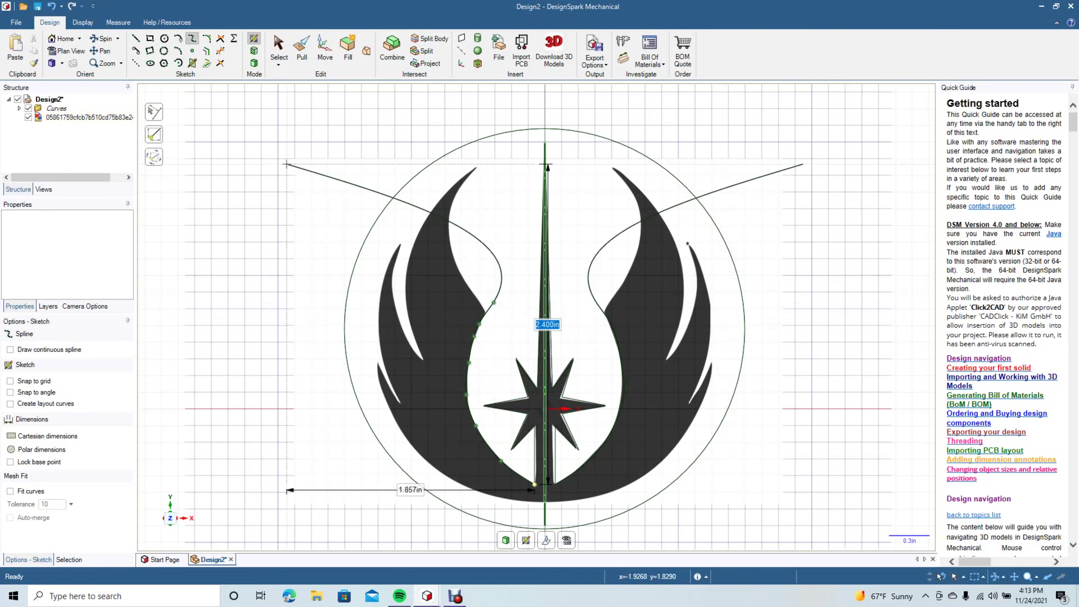
left_click(279, 49)
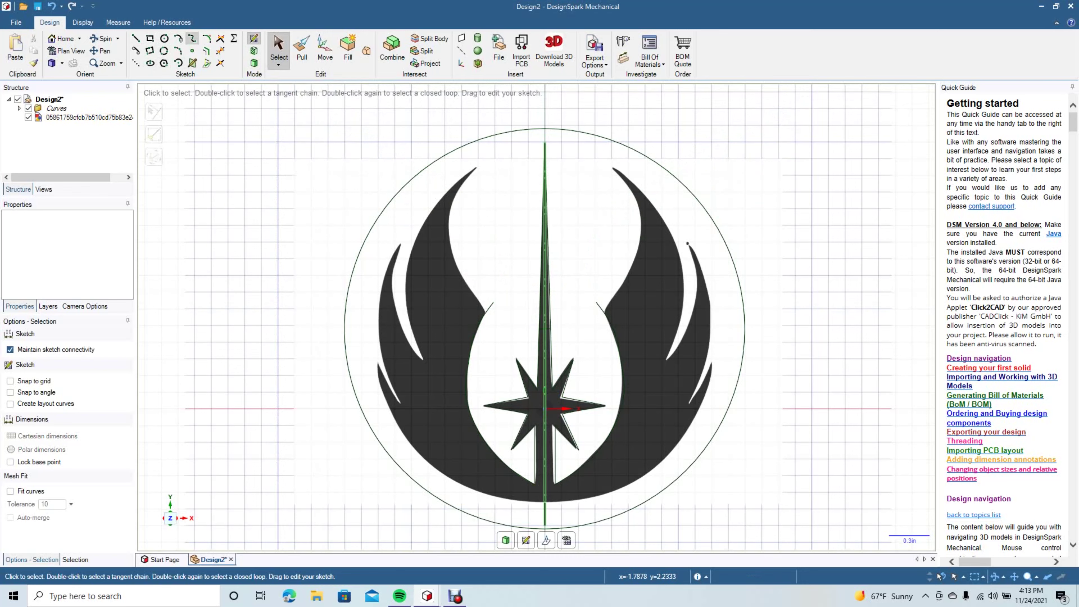
Step: Trace the left wing's upper inner edge with a spline from its tip down to the notch, and trim the lower spline's overhang there
left_click(191, 38)
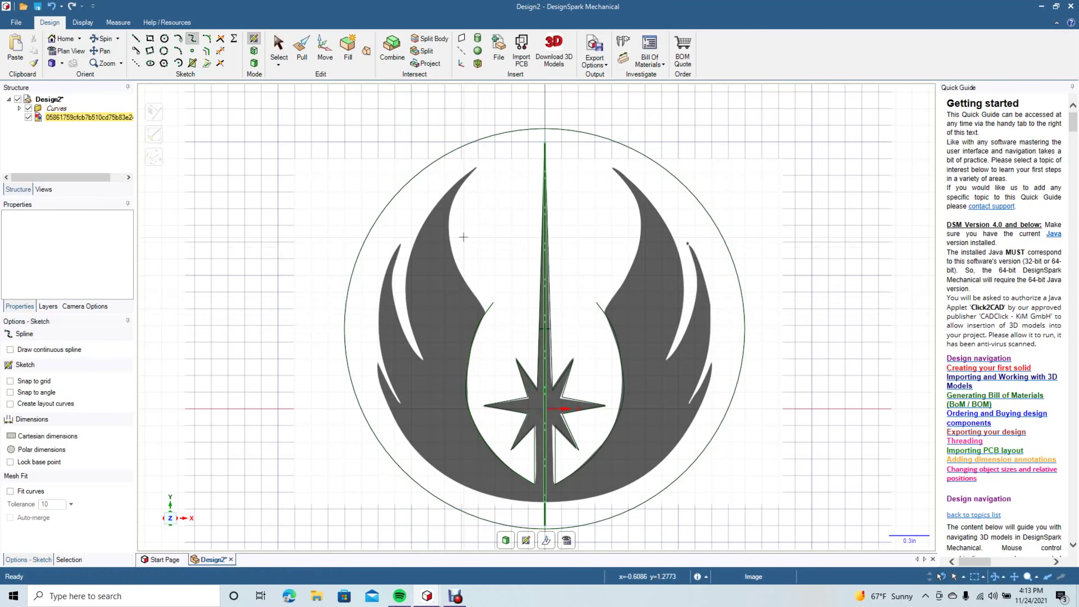
left_click(475, 168)
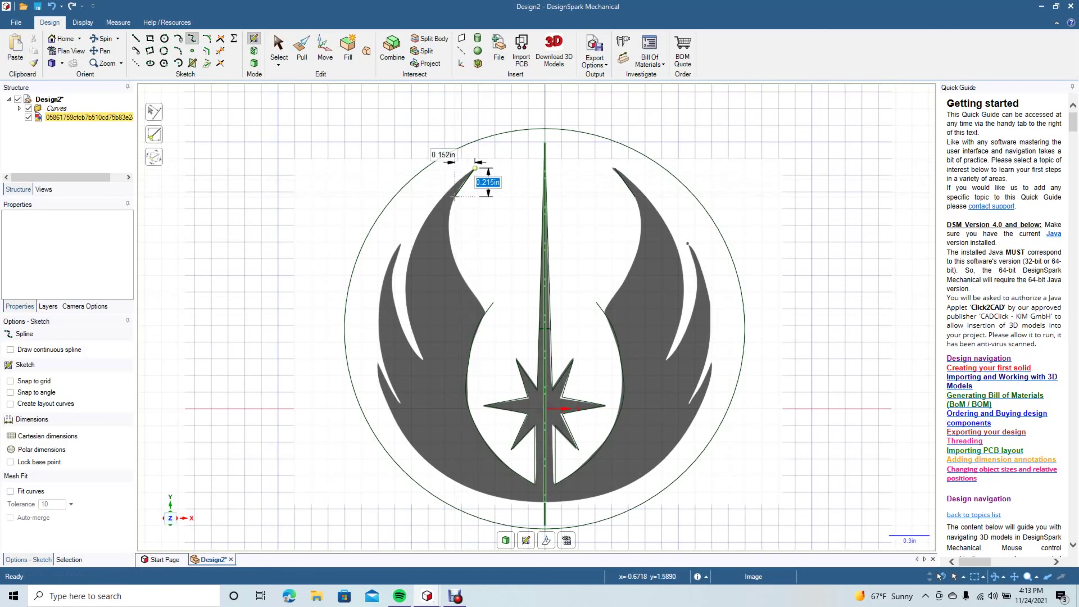
left_click(454, 197)
left_click(449, 221)
left_click(451, 249)
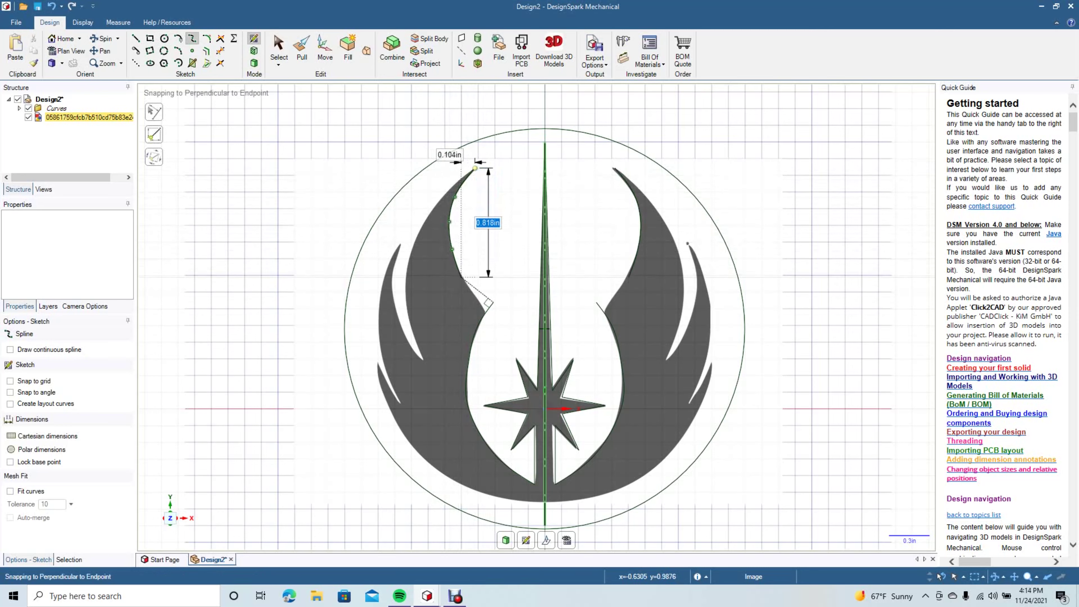
left_click(462, 277)
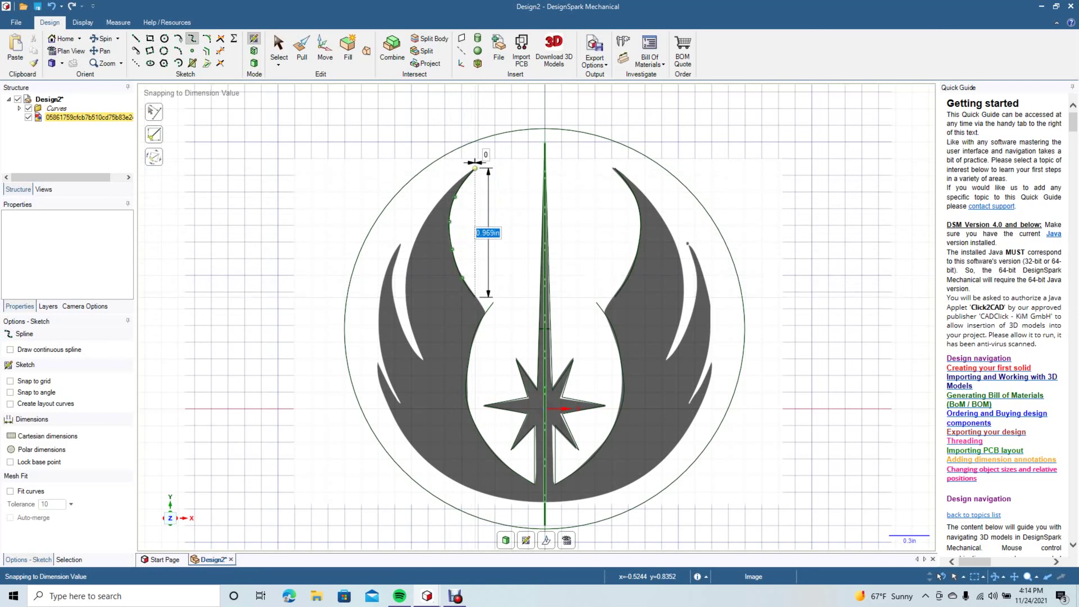
left_click(475, 297)
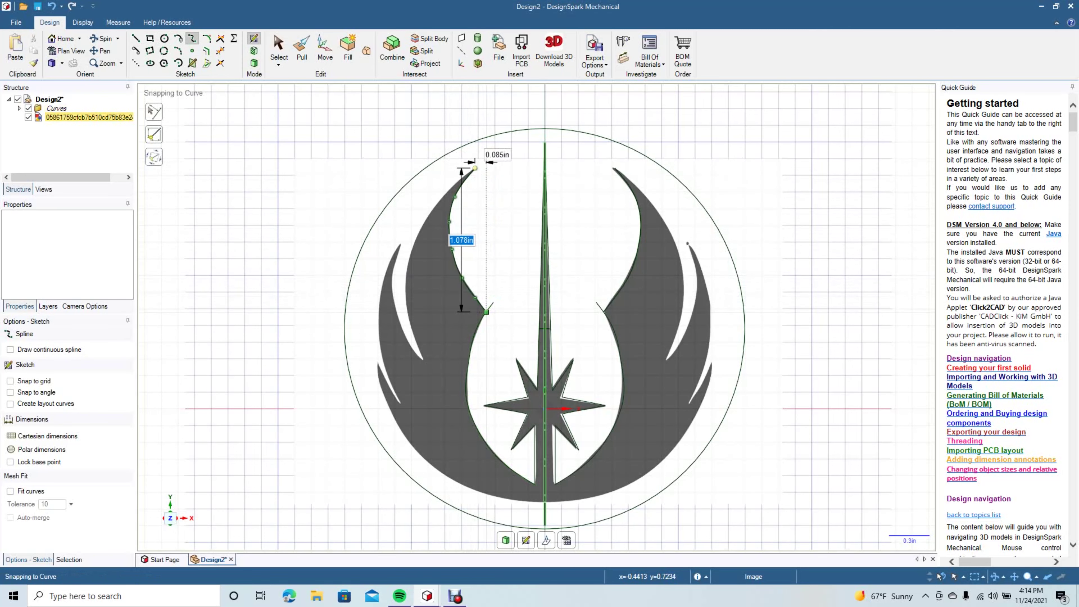
left_click(486, 312)
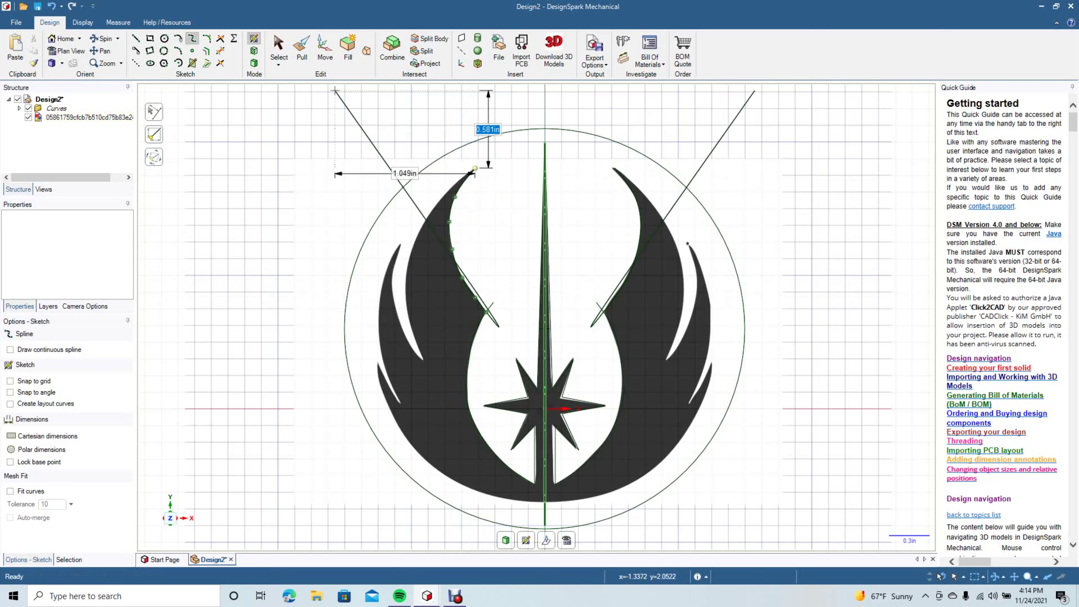
left_click(279, 49)
left_click(508, 358)
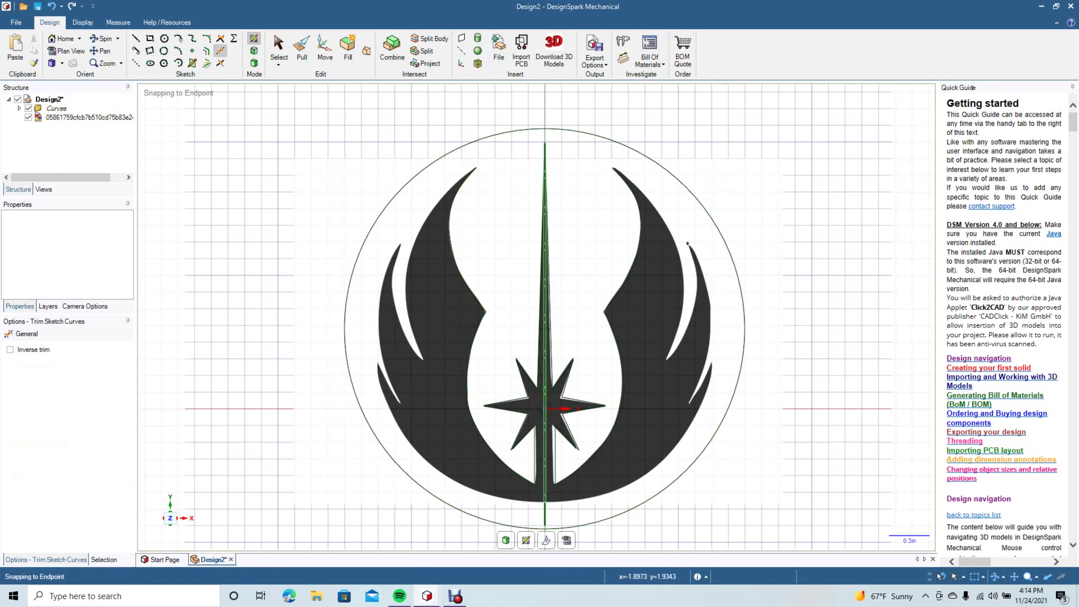
Step: Trace the left wing's upper outer edge with a spline from the tip to just past the inner end of the upper feather gap
left_click(192, 38)
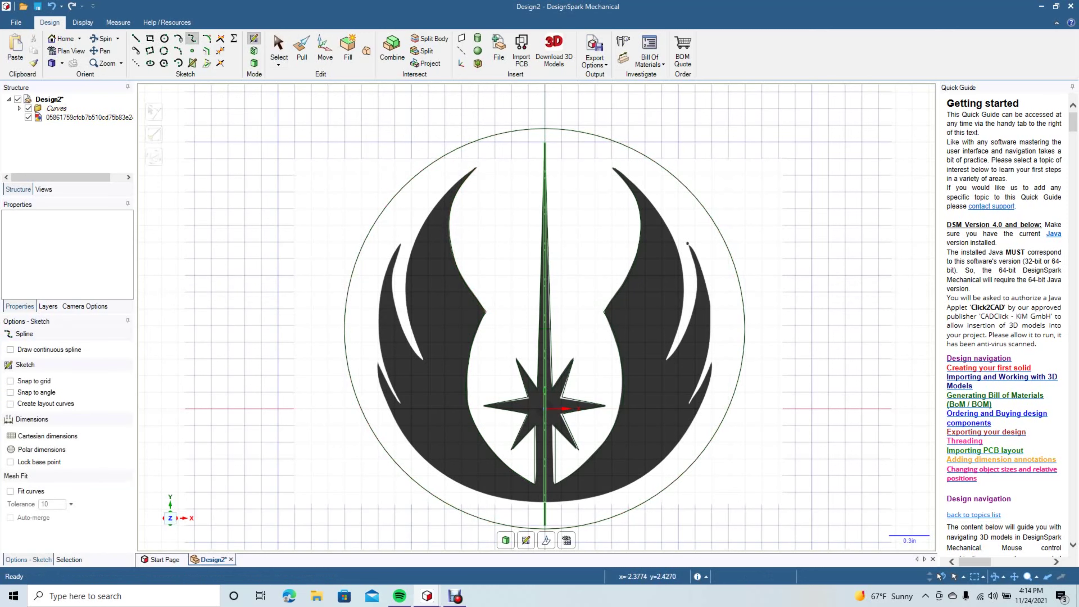
left_click(475, 168)
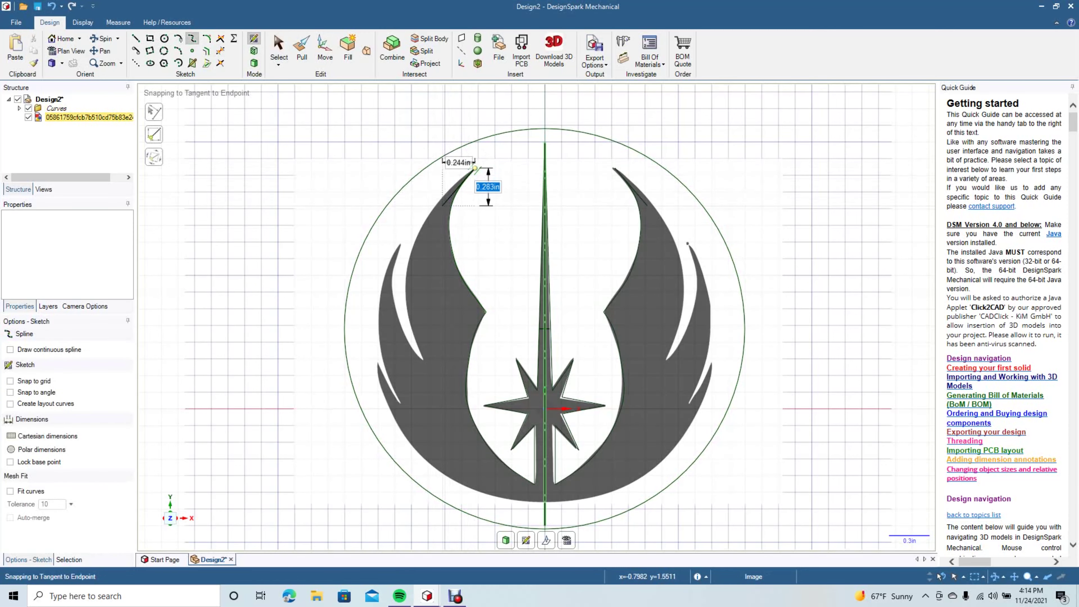
left_click(435, 202)
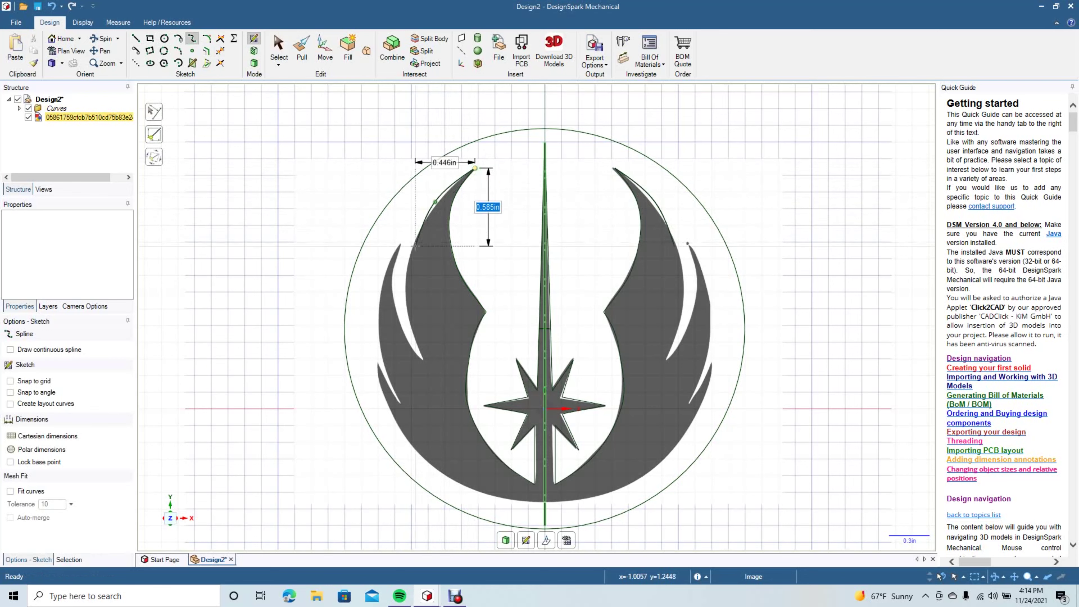
left_click(411, 243)
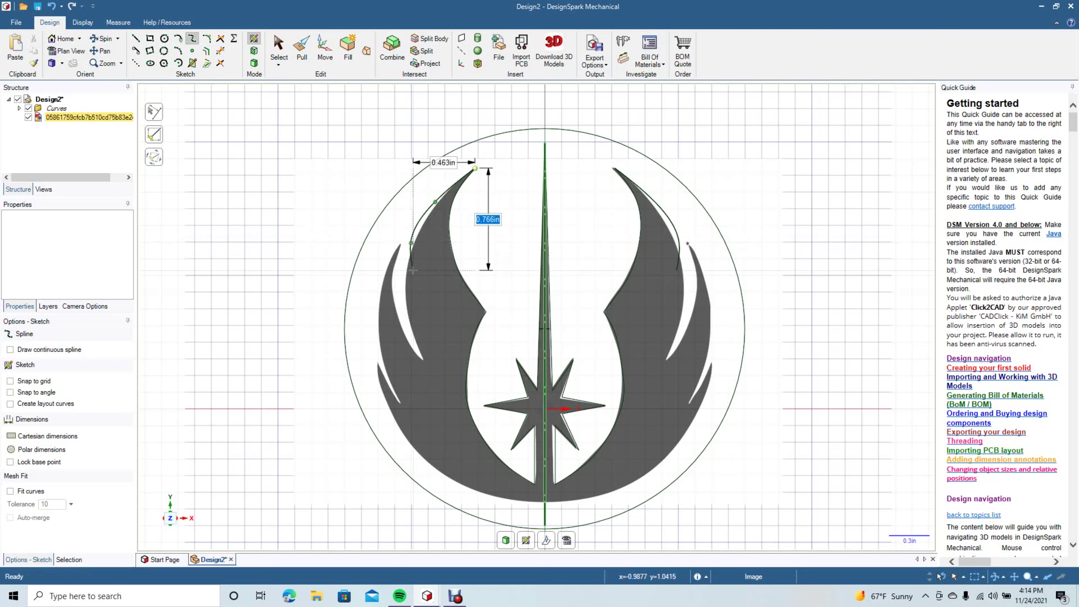
left_click(405, 298)
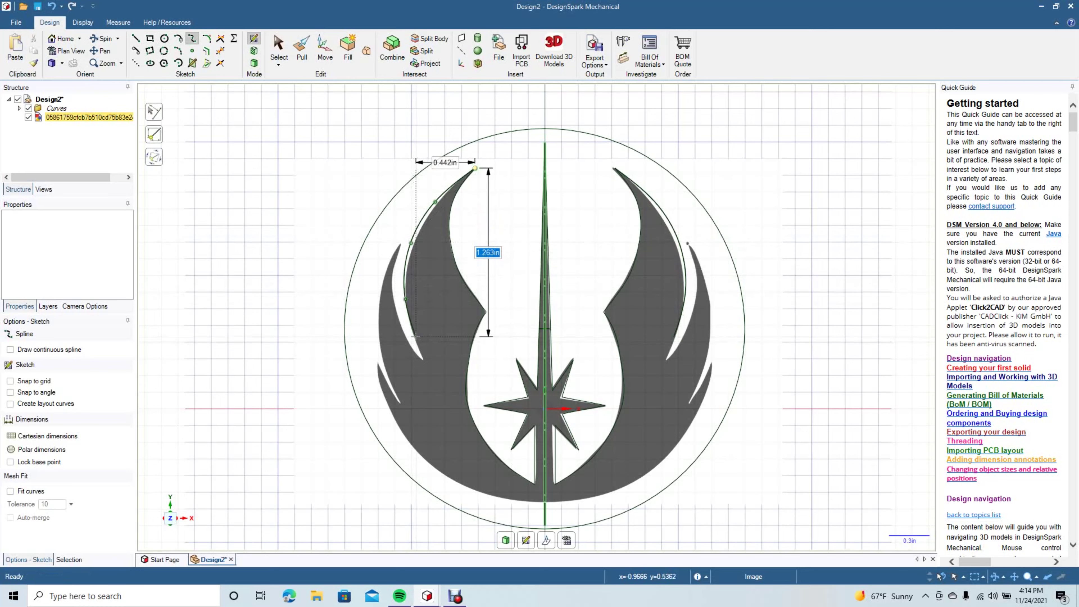
double_click(432, 374)
left_click(279, 48)
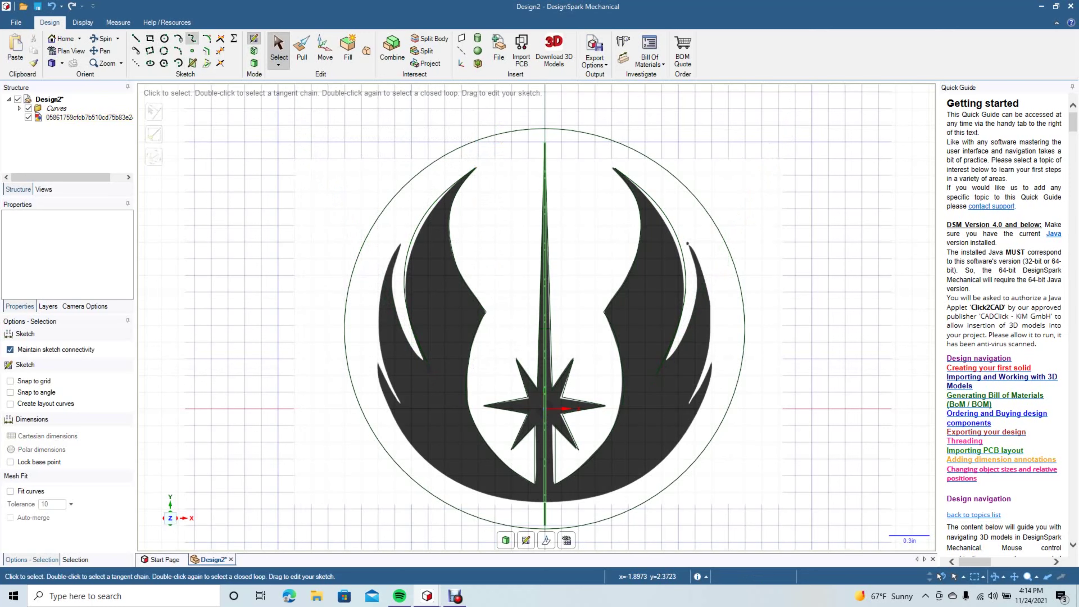
Step: Trace the middle feather's inner edge with a spline from its tip to the outer-edge spline's lower end, about 0.94 in high
left_click(192, 39)
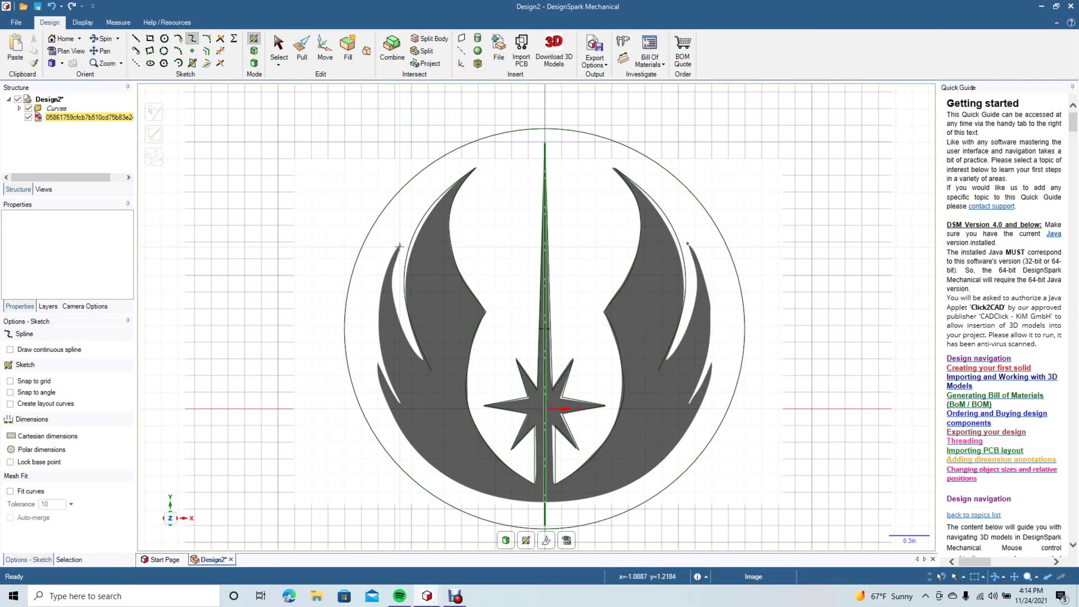
left_click(400, 245)
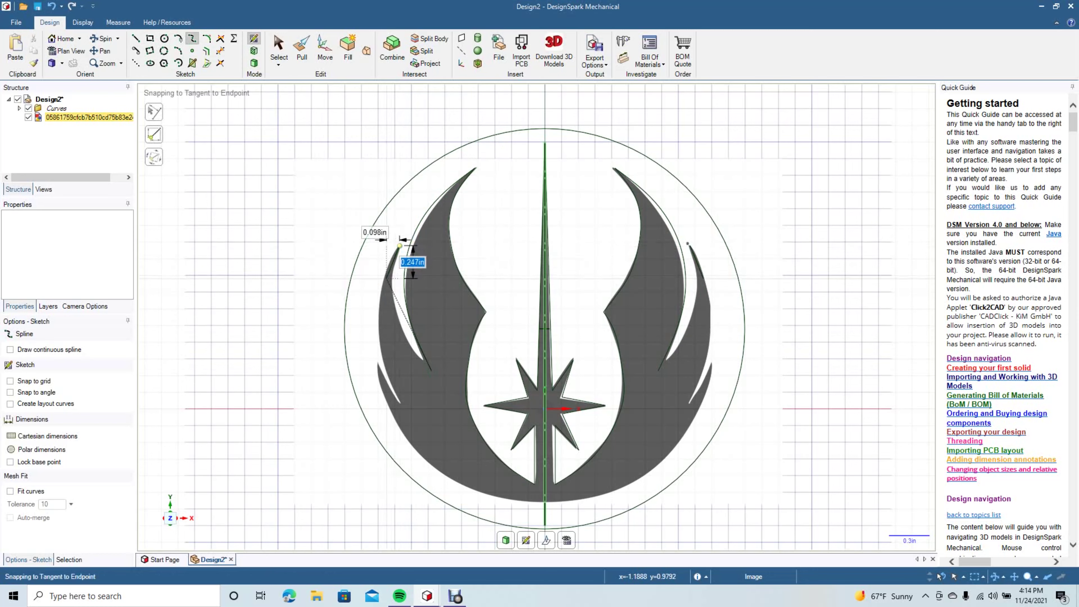
left_click(390, 286)
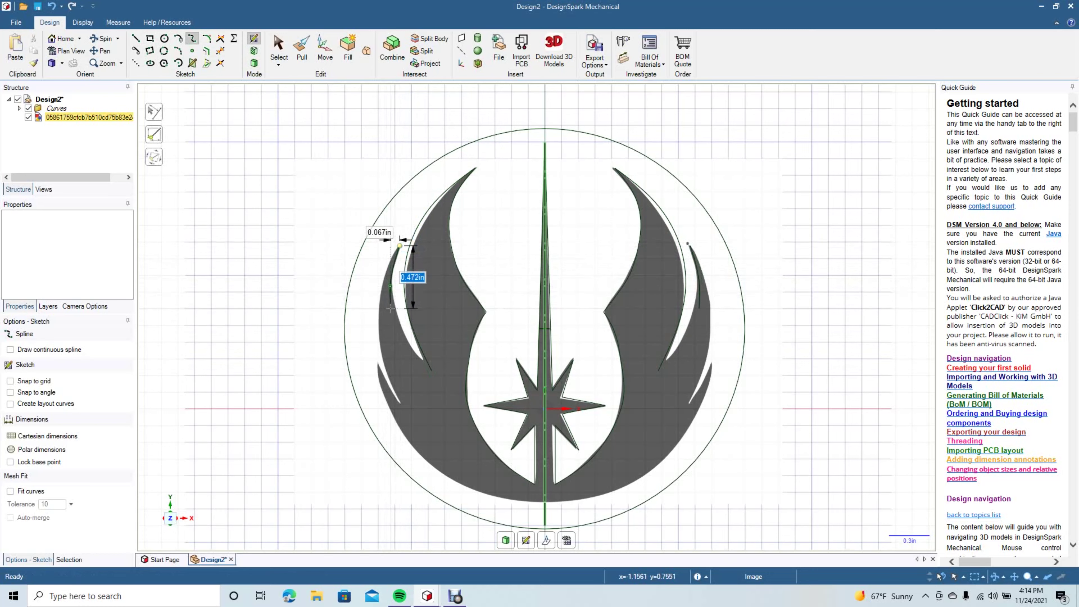
left_click(400, 323)
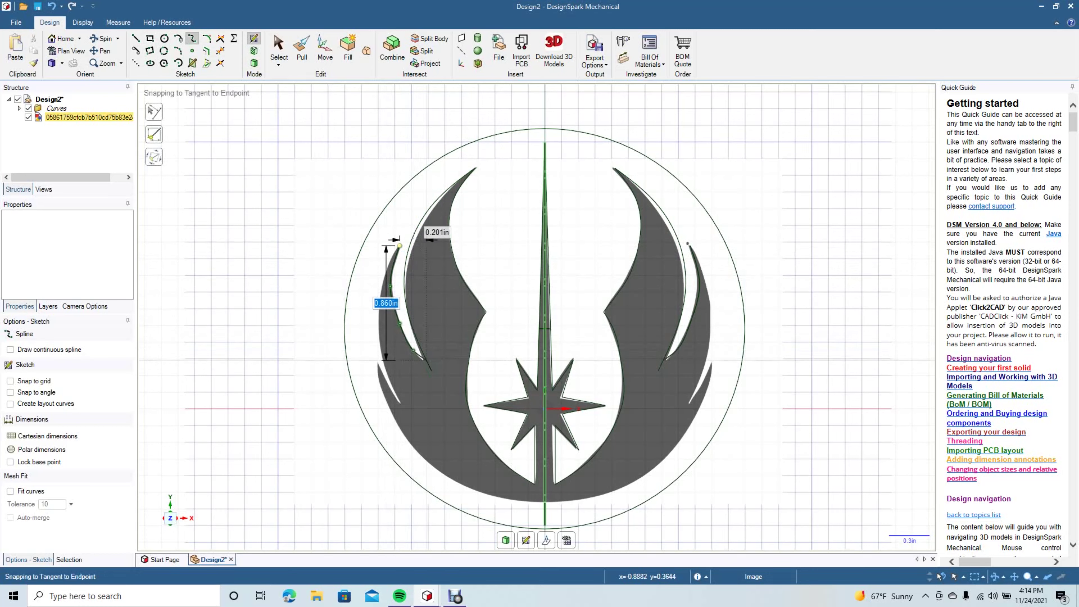
left_click(413, 350)
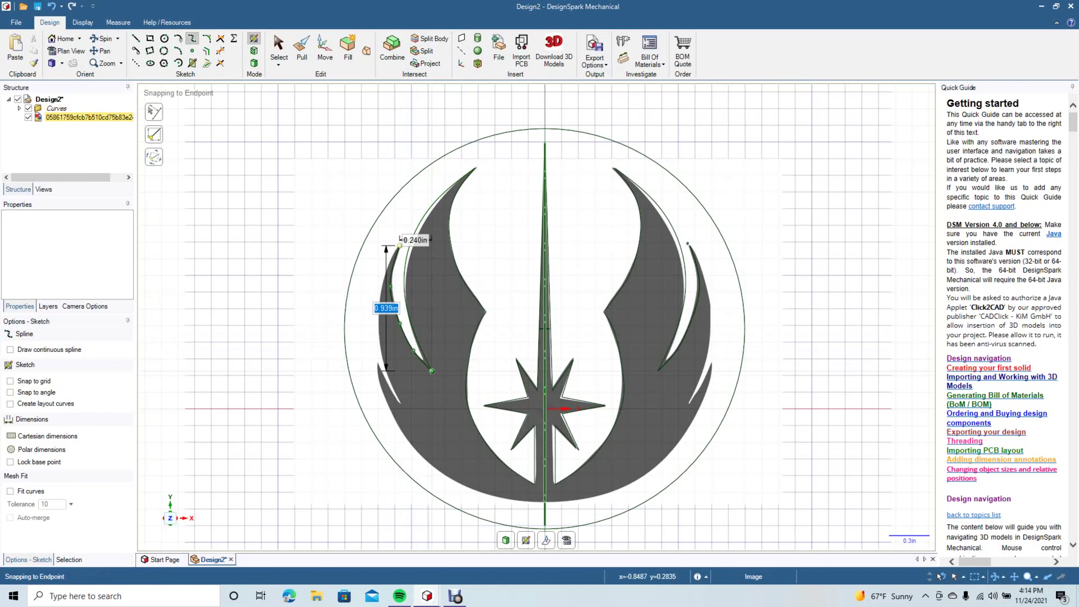
left_click(431, 371)
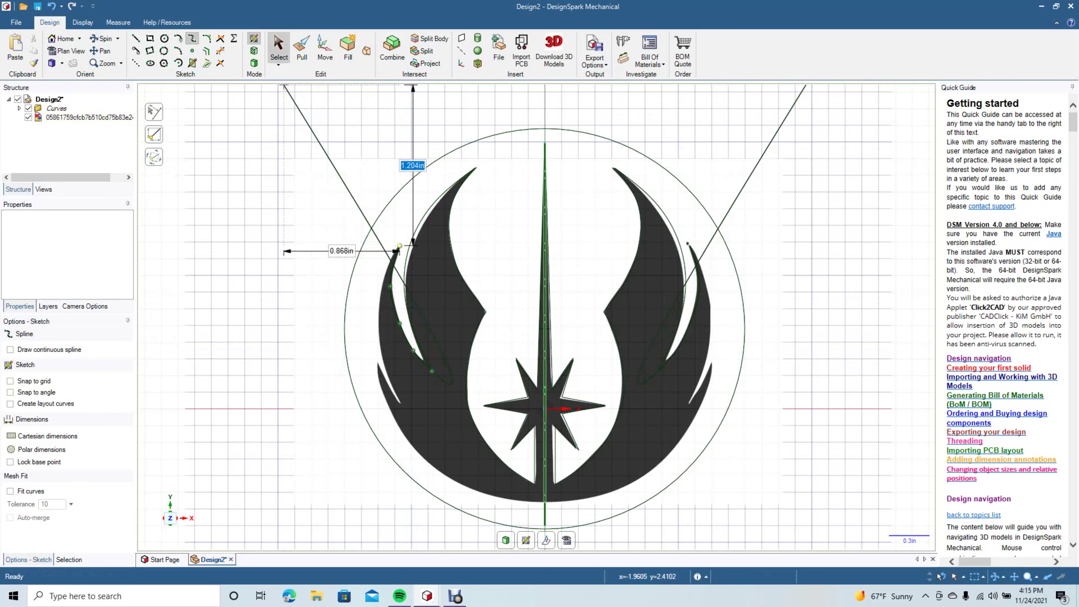
key("Escape")
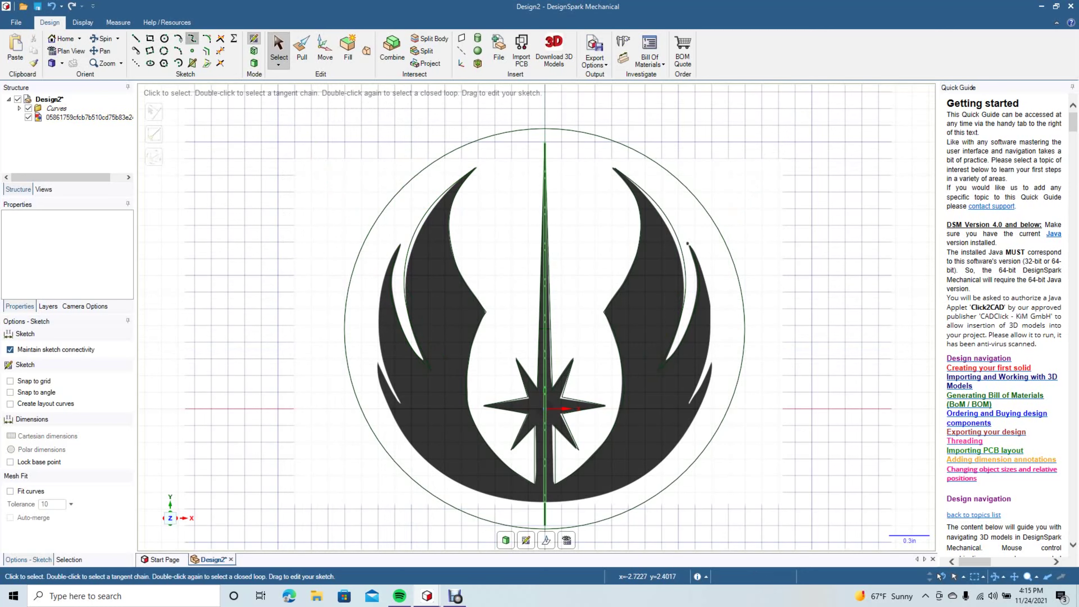
Step: Trace the middle feather's outer edge with a spline from its tip to just past the lower feather gap, about 1.23 in high
left_click(192, 38)
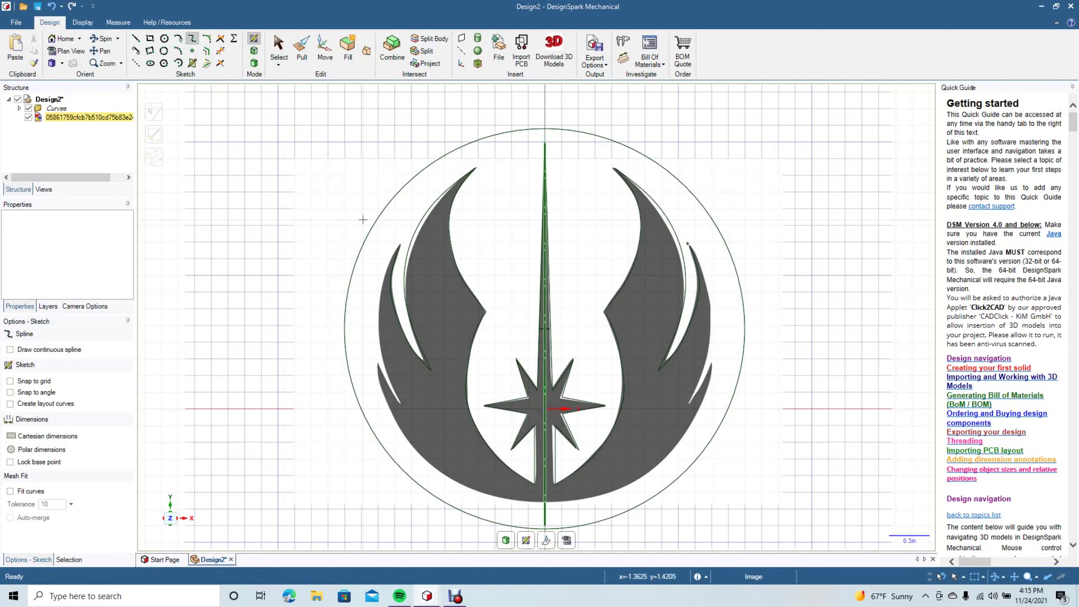
left_click(400, 247)
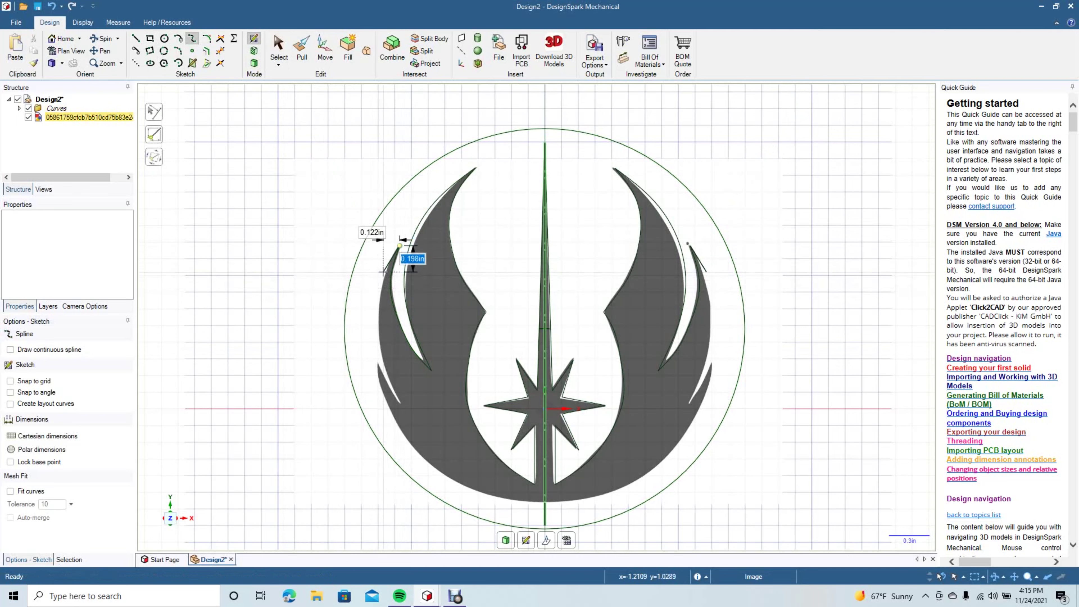
left_click(384, 272)
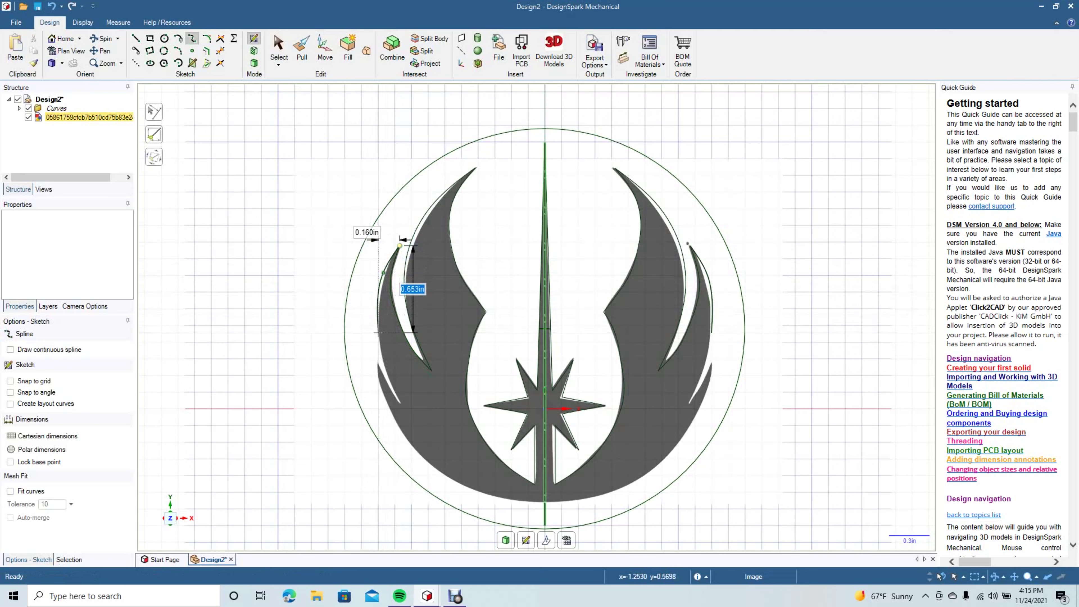
left_click(378, 333)
left_click(385, 368)
left_click(392, 387)
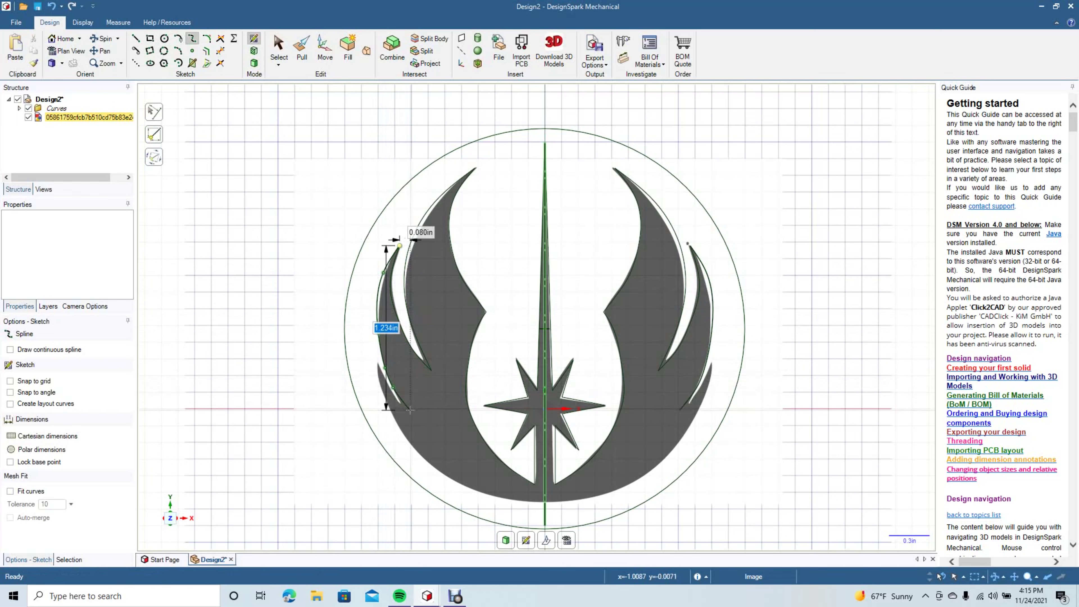
double_click(410, 411)
left_click(278, 47)
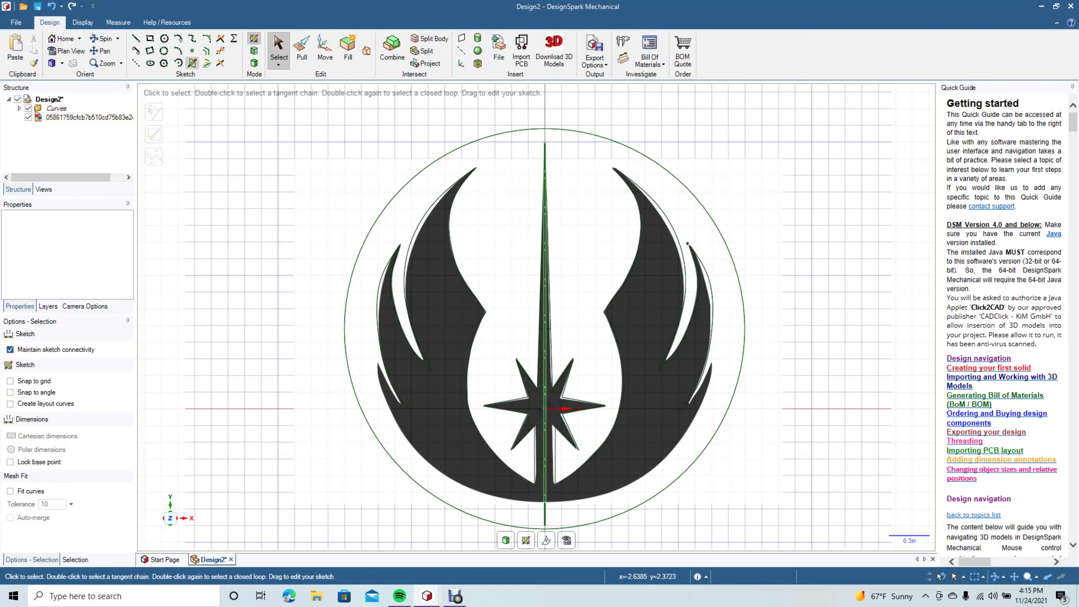
left_click(193, 38)
left_click(377, 365)
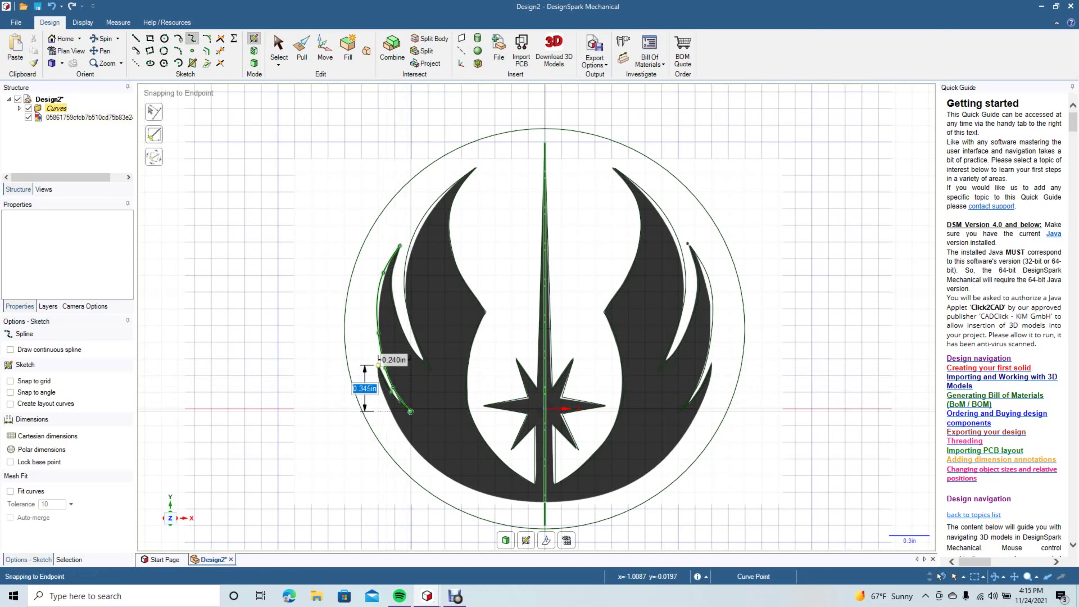
left_click(278, 50)
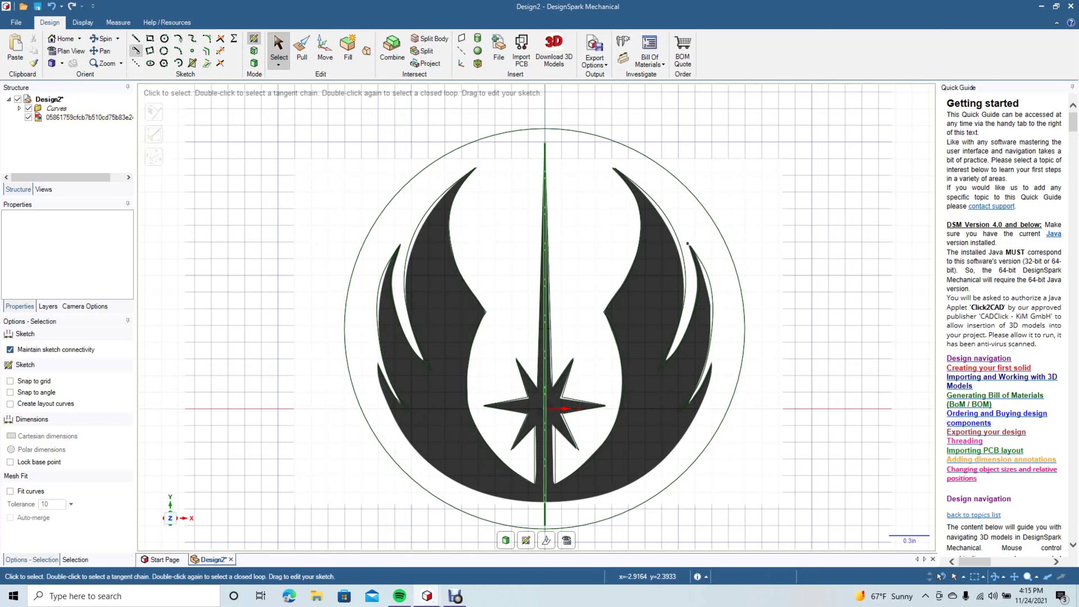
left_click(178, 38)
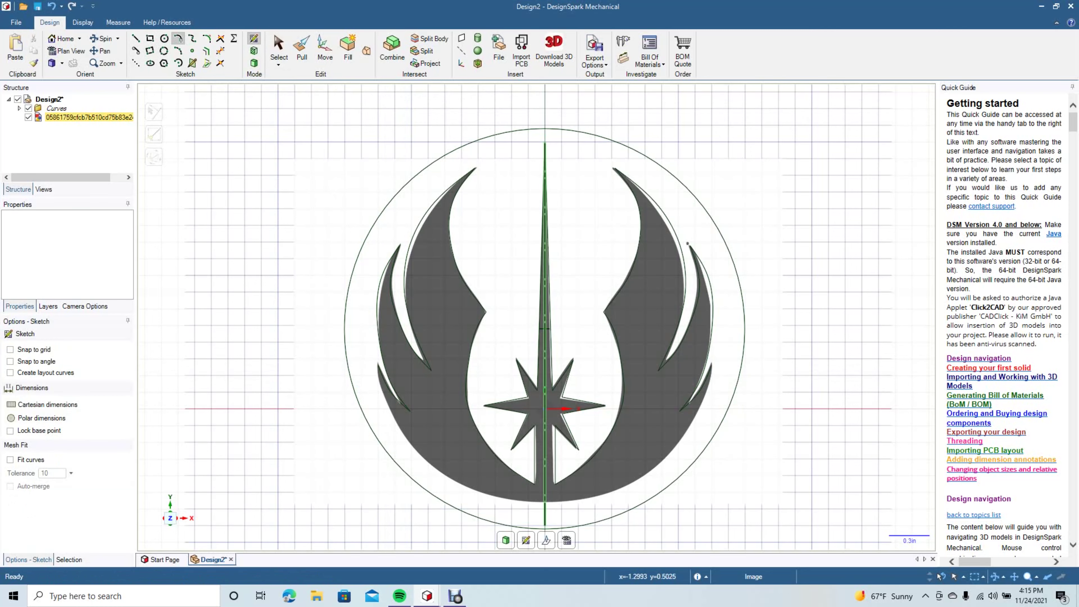
left_click(379, 366)
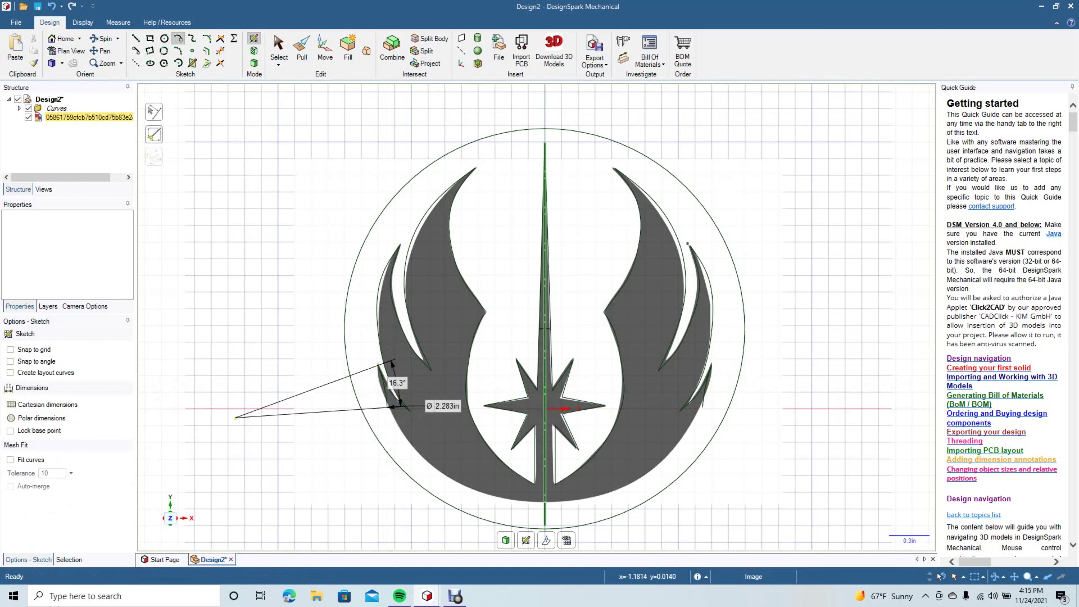
key("Escape")
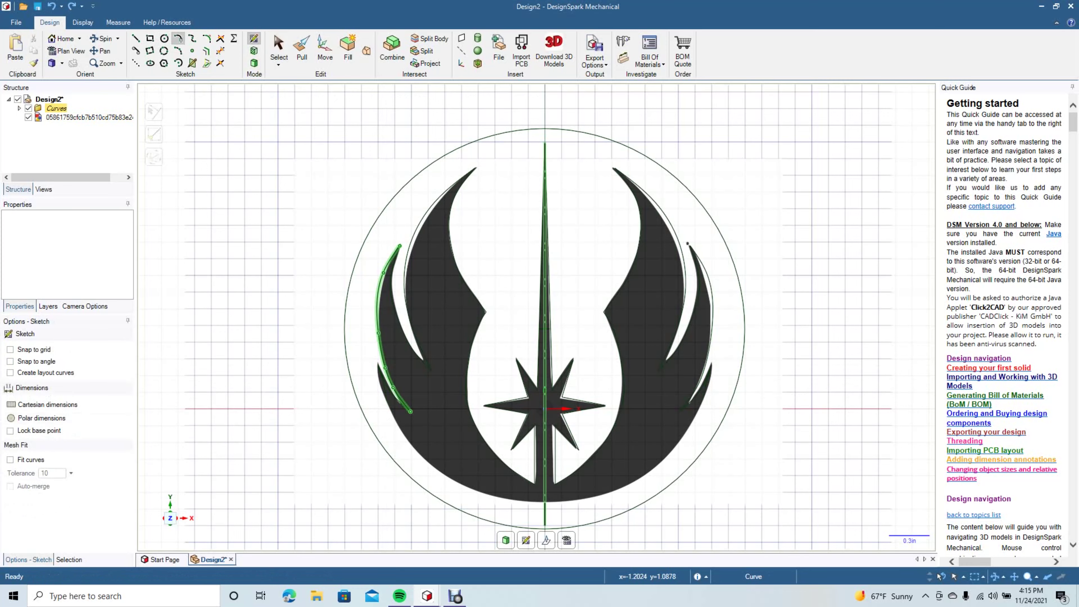
key("a")
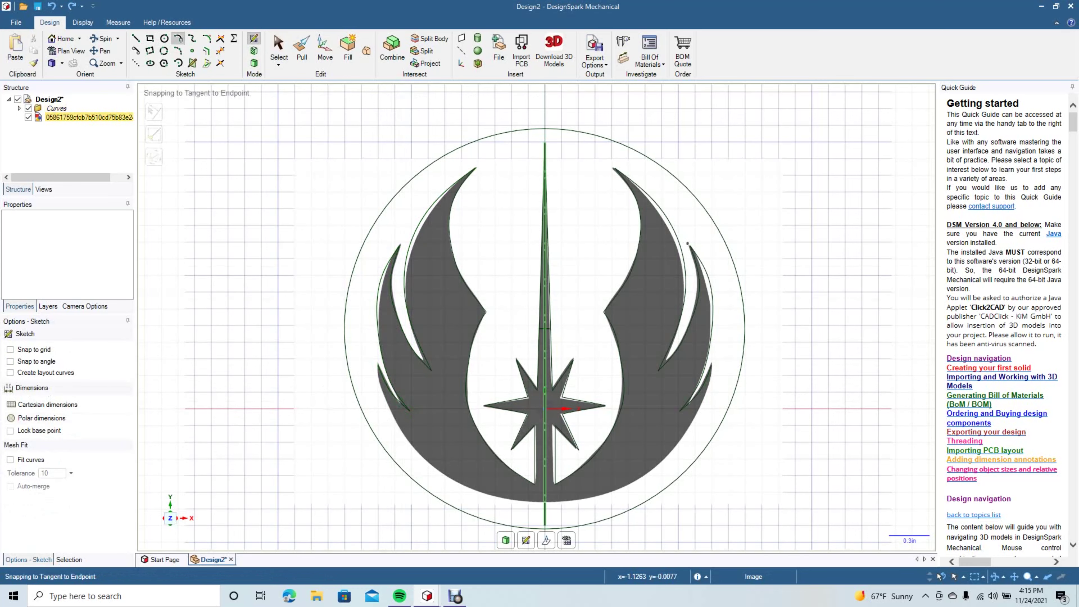
Step: Trace the wing's lower outer edge with a spline from the lower feather tip to the mirror line, about 1.25 in wide and 1.02 in high
scroll(538, 316, "up", 5)
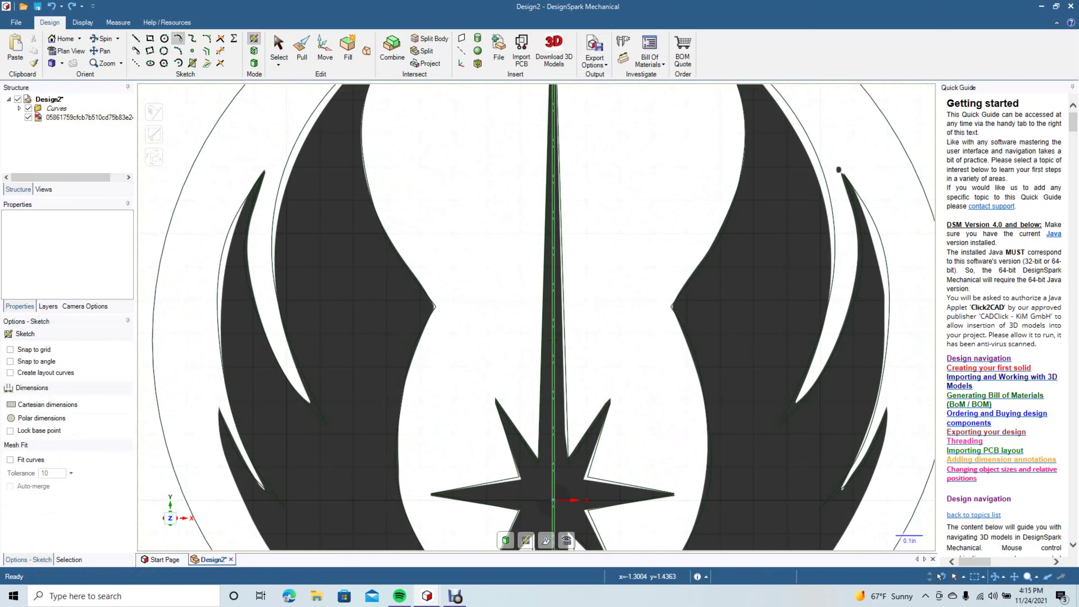
left_click(100, 51)
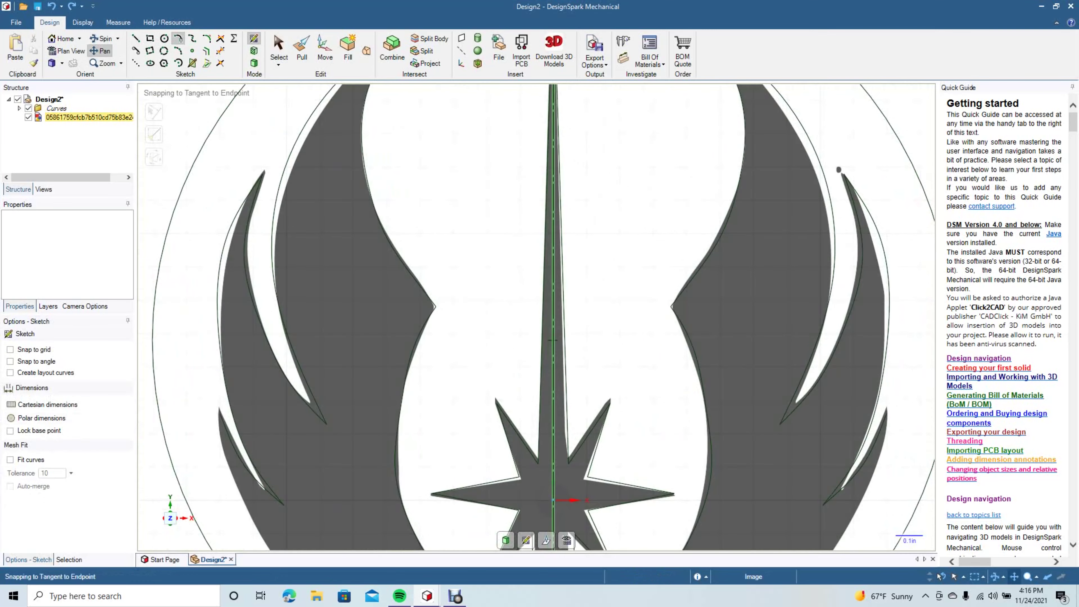
left_click_drag(536, 384, 614, 226)
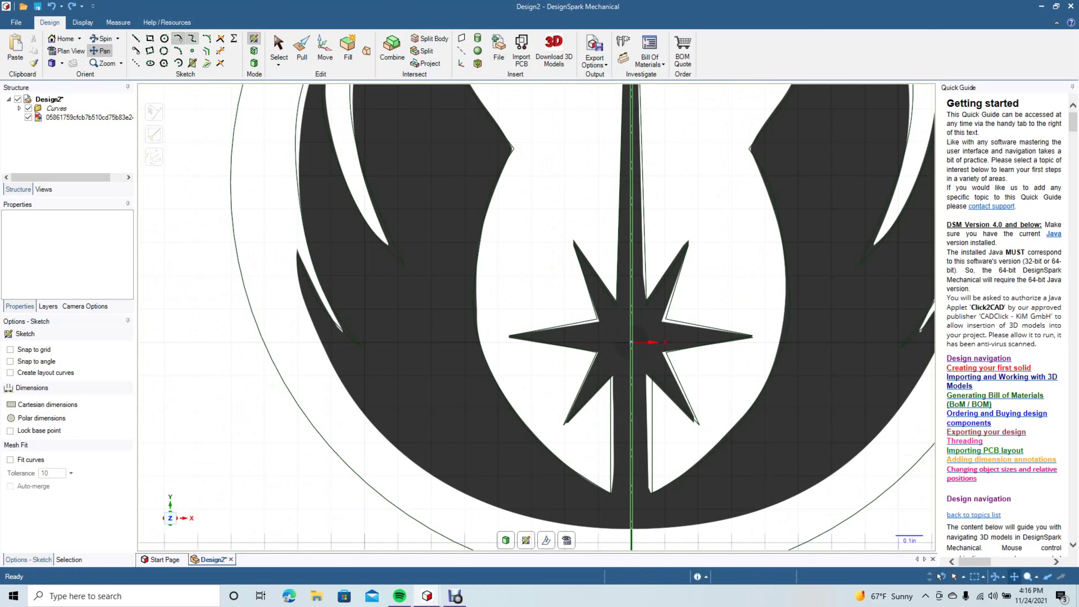
left_click(191, 38)
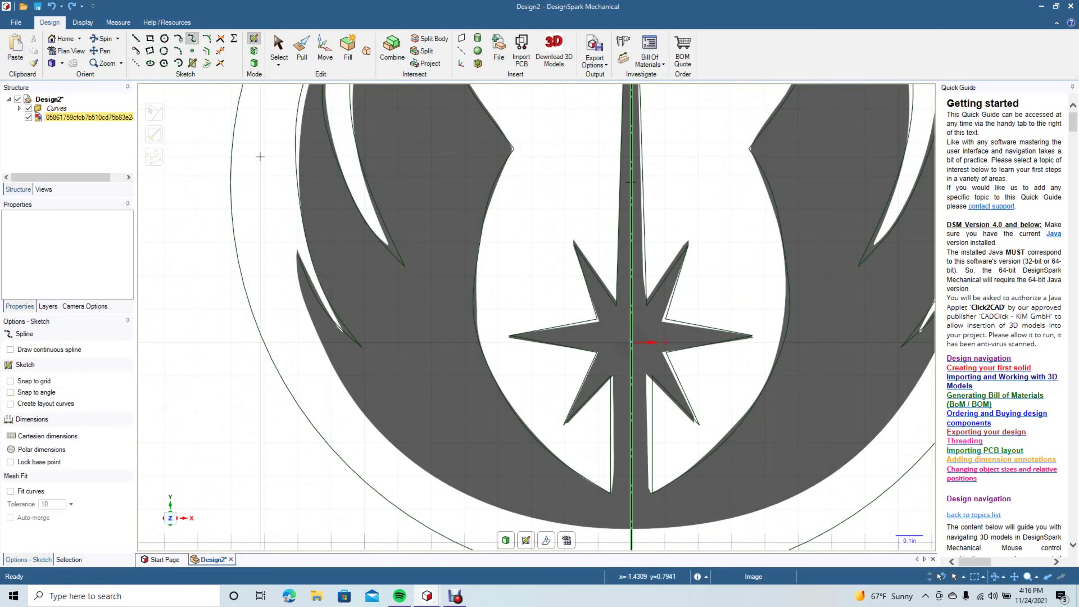
left_click(299, 255)
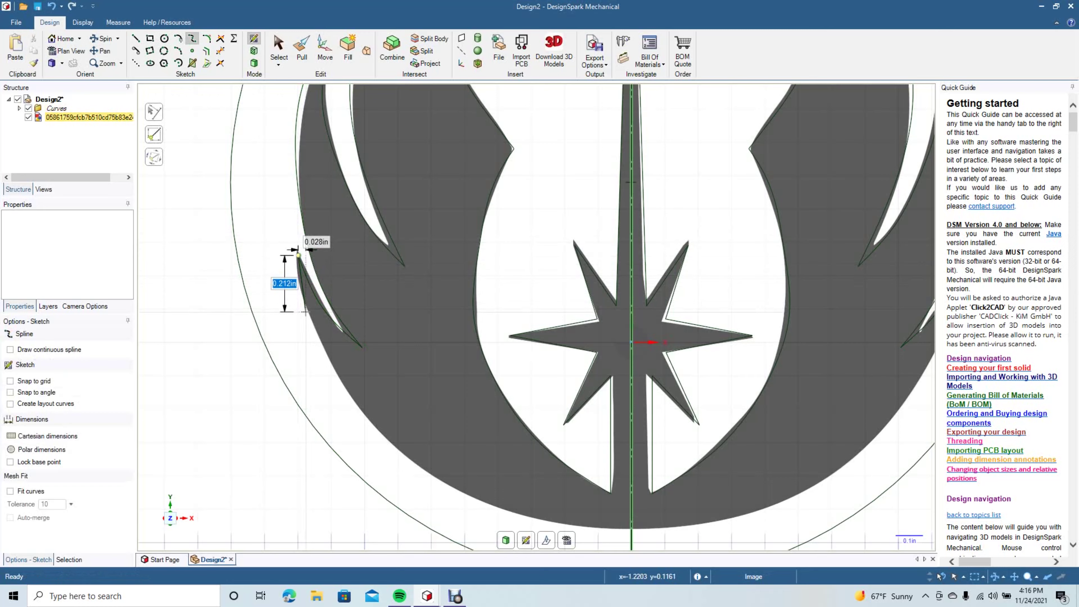
left_click(302, 298)
left_click(323, 348)
left_click(348, 392)
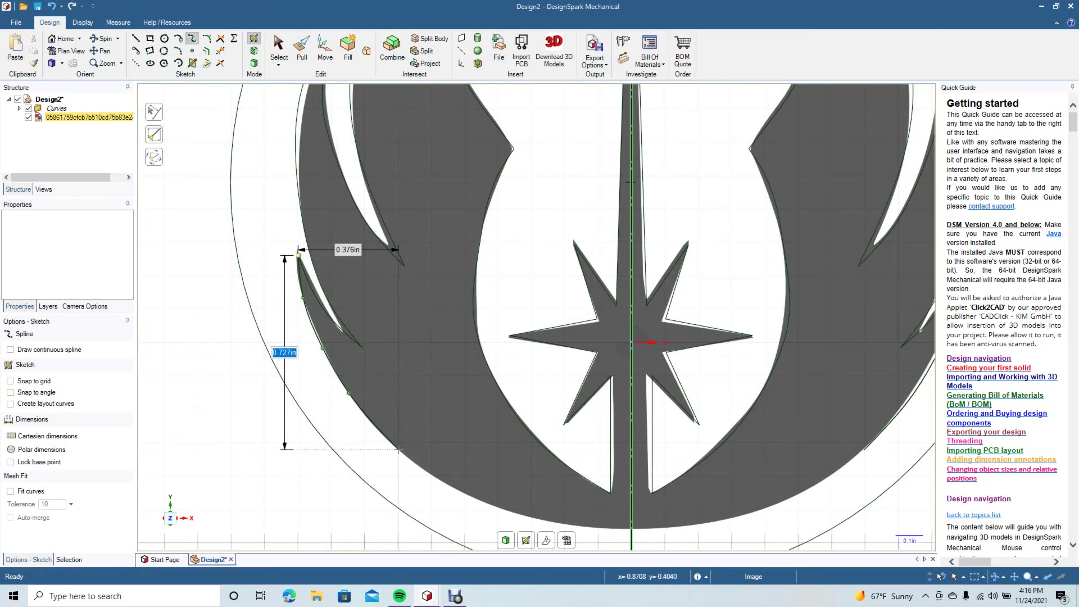
left_click(398, 450)
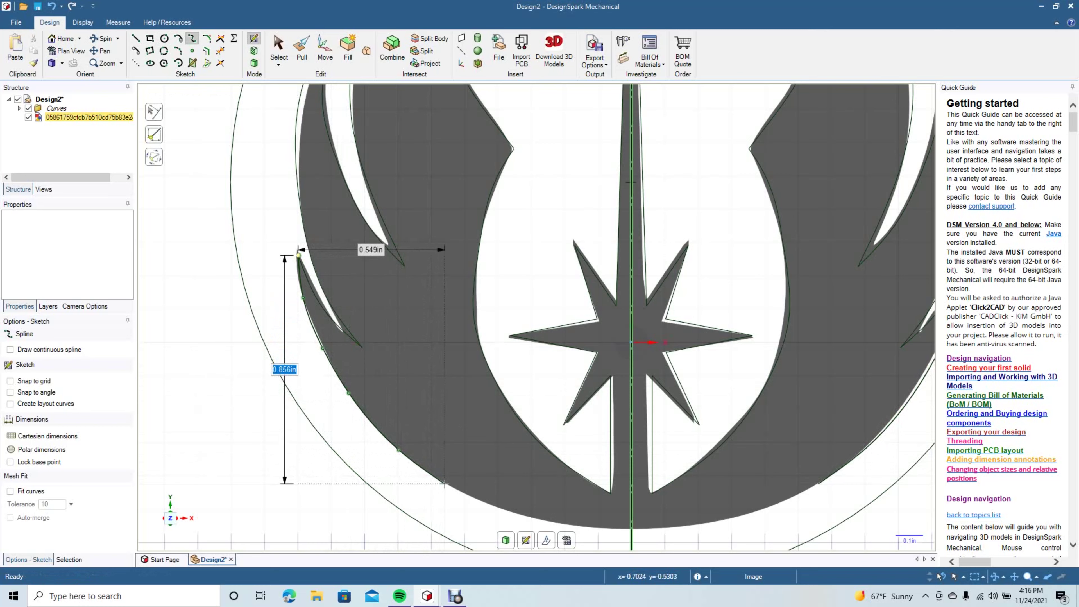
left_click(444, 483)
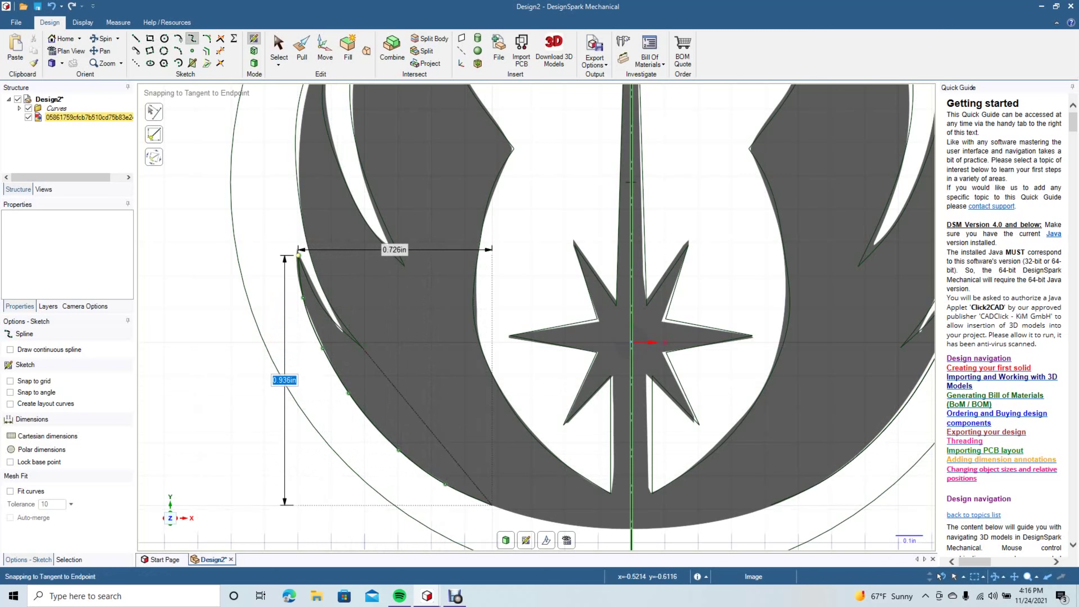
left_click(491, 504)
left_click(534, 518)
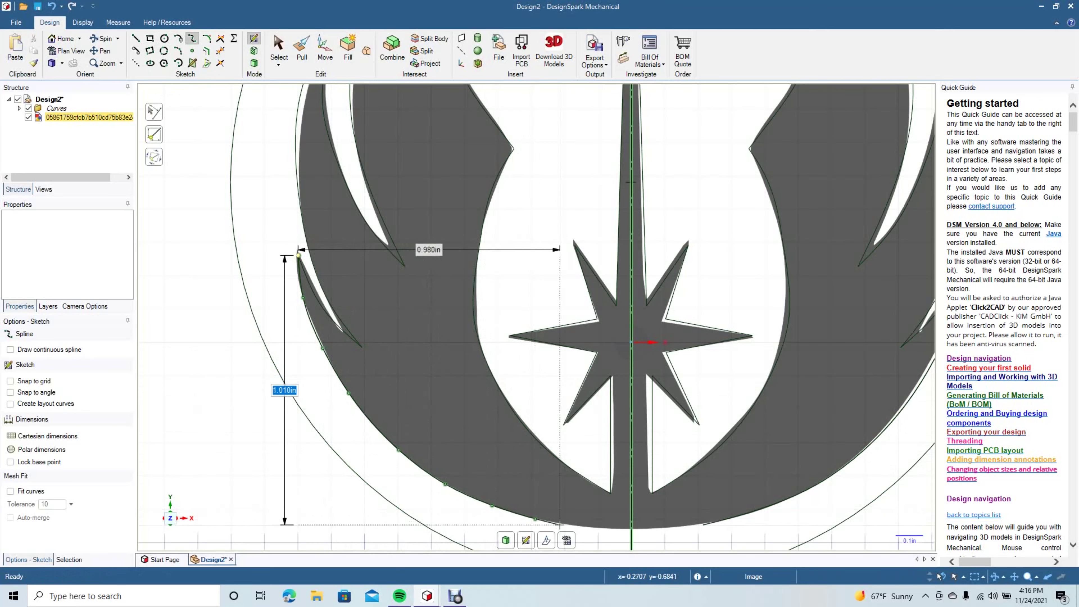
left_click(579, 524)
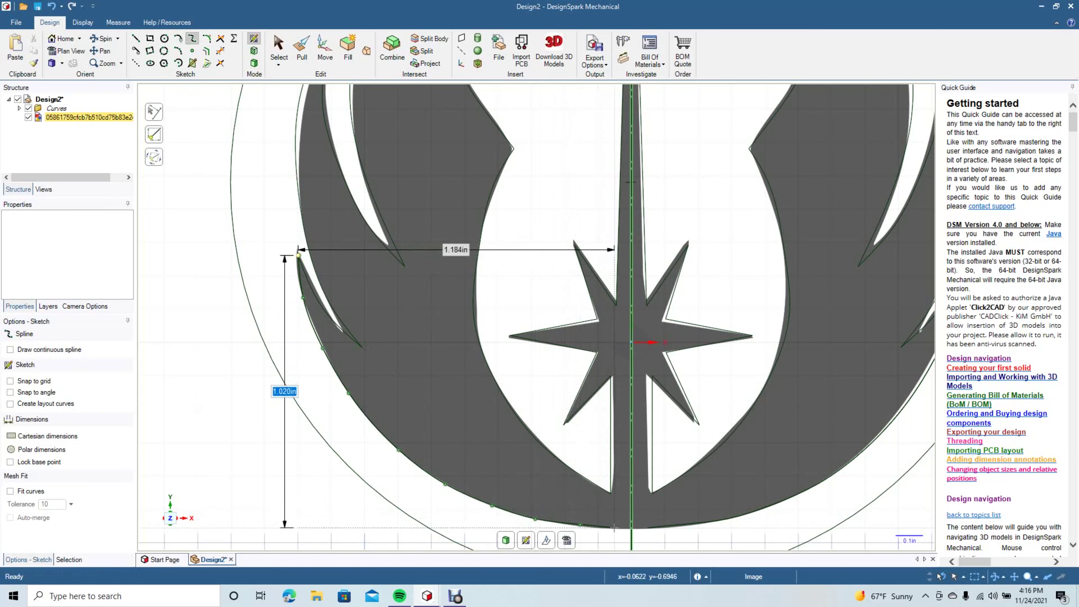
left_click(613, 529)
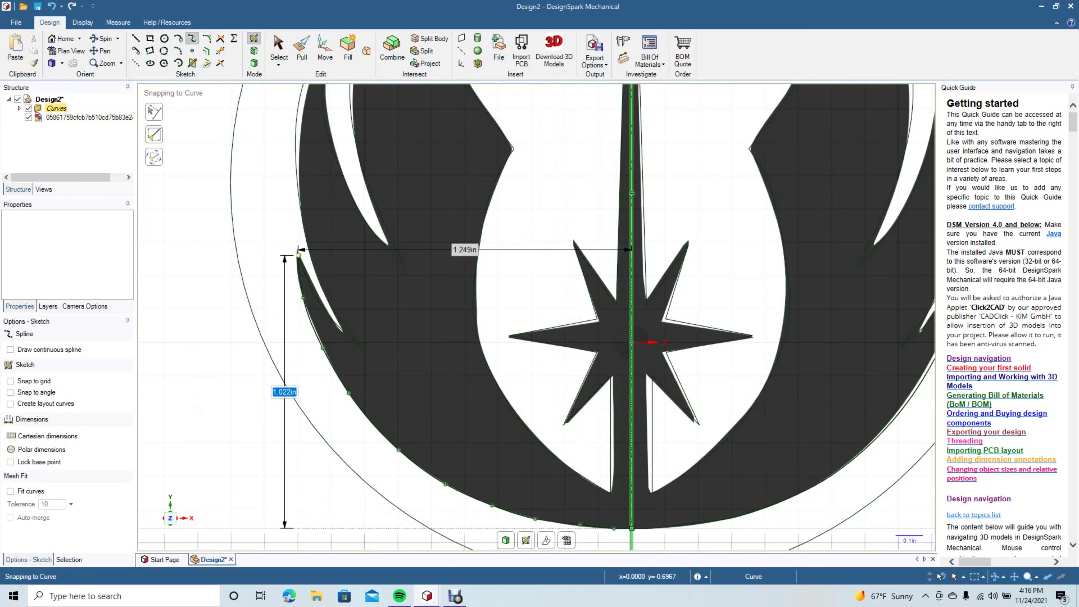
left_click(631, 528)
left_click(279, 48)
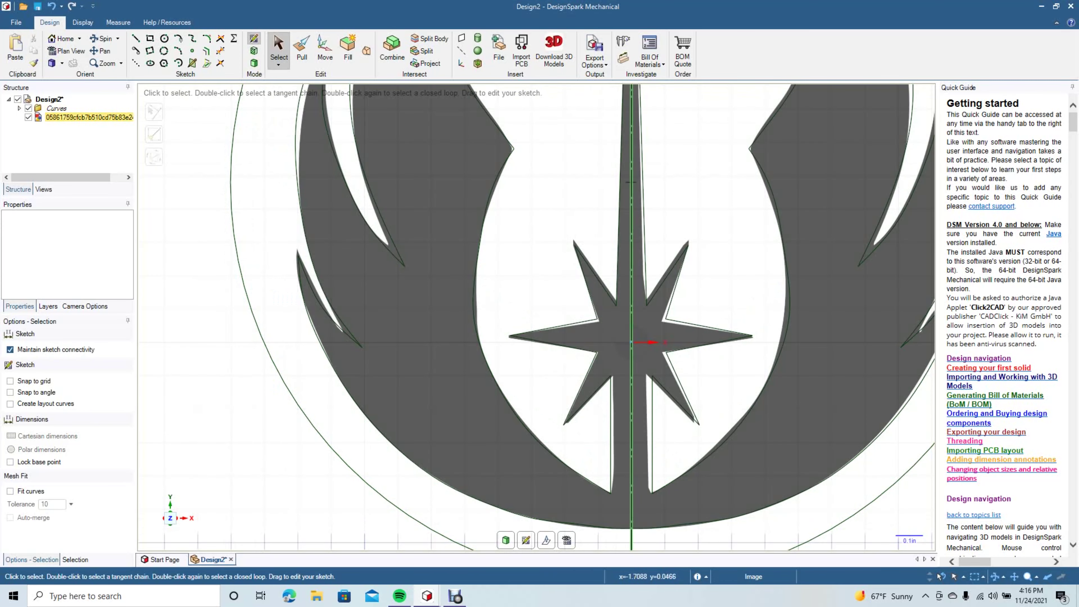
Step: Delete the emblem reference image and the vertical mirror line from the sketch
scroll(184, 355, "down", 5)
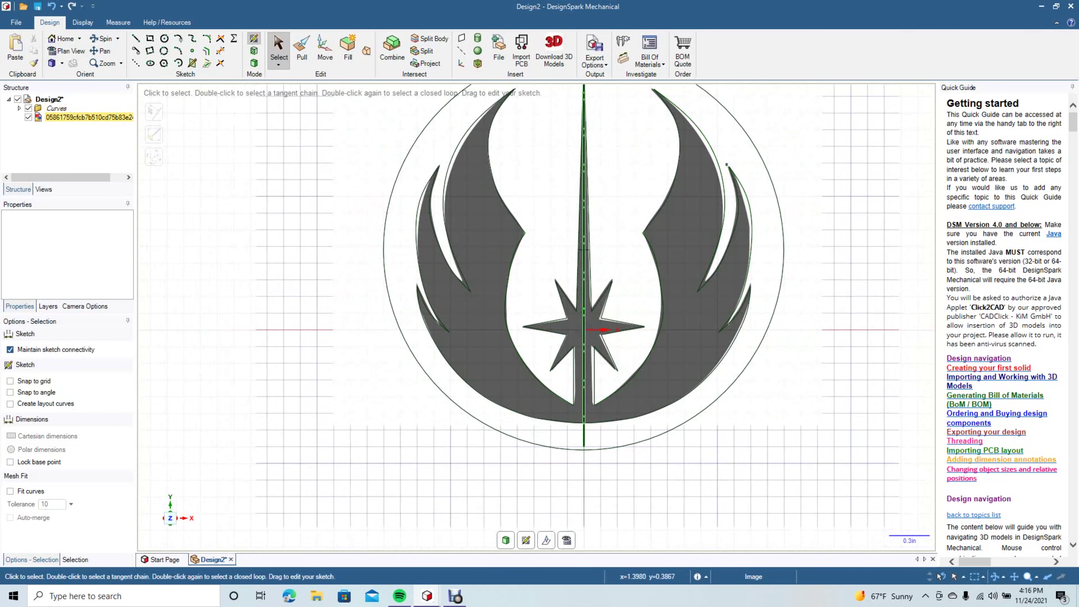
left_click(804, 332)
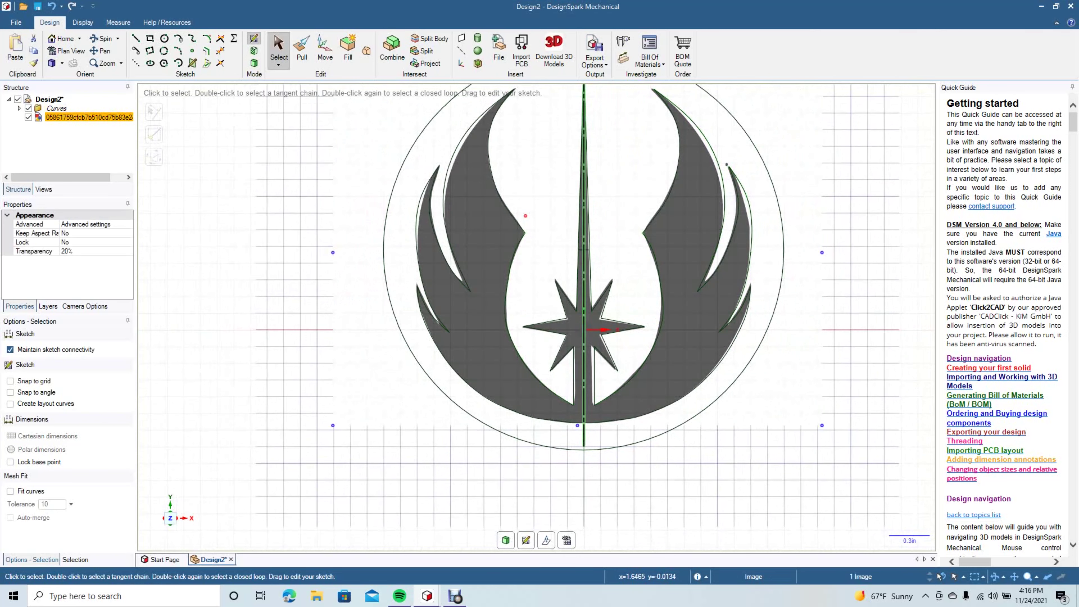
key("Delete")
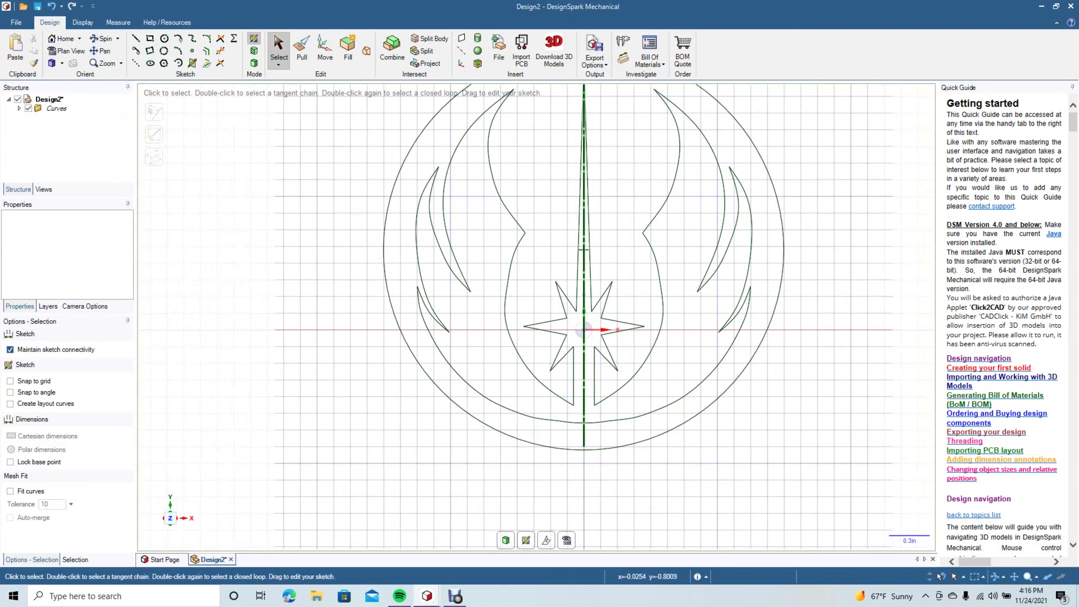
left_click(584, 437)
key("Escape")
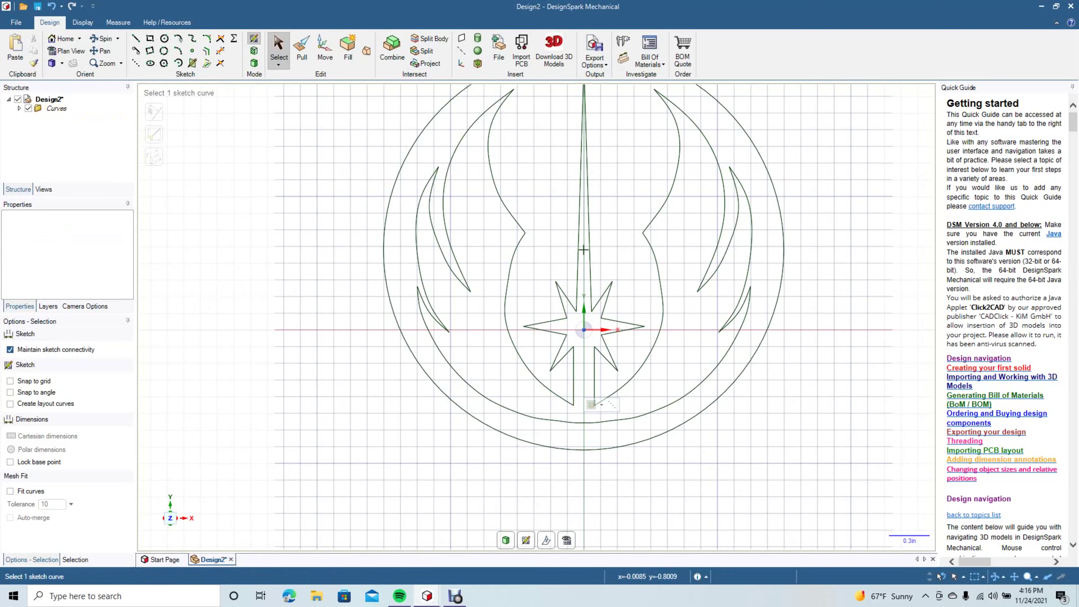
Step: Turn the closed sketch regions into surface faces with Pull, viewing the emblem at a slight angle
scroll(583, 250, "down", 5)
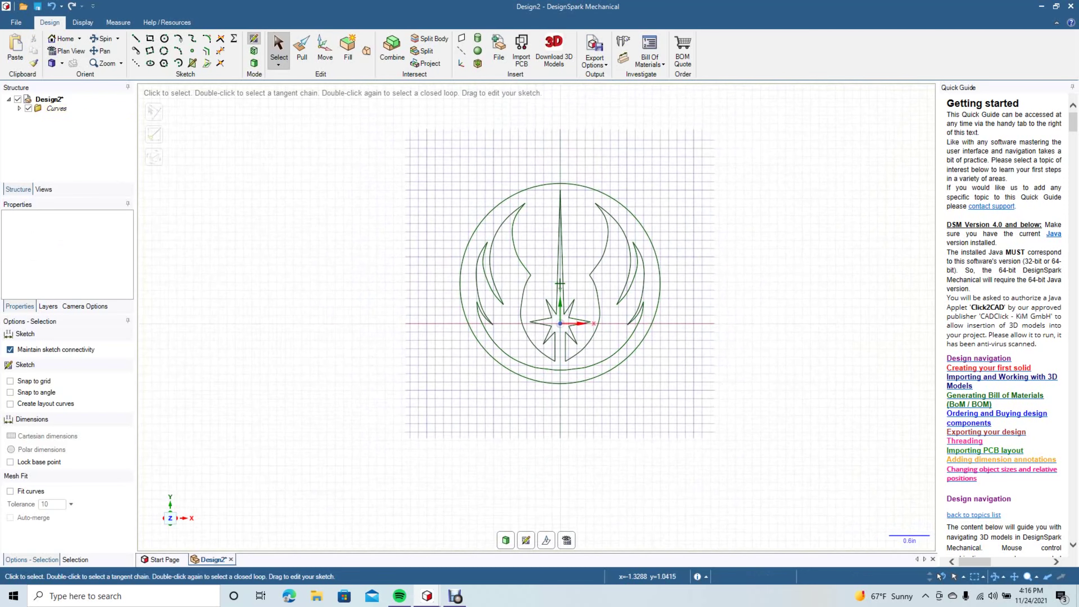
left_click(101, 39)
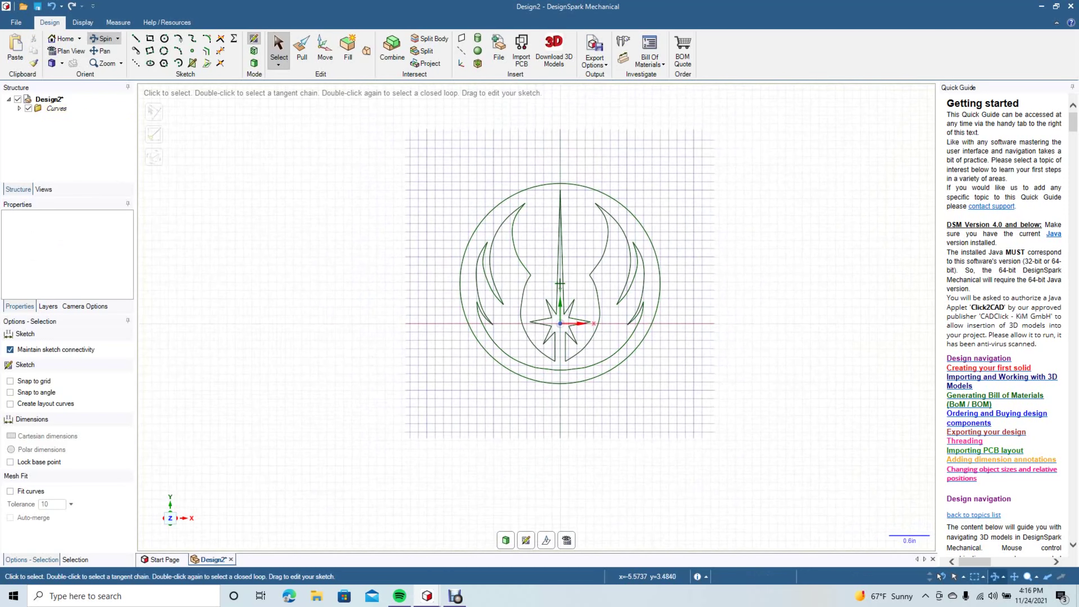
left_click_drag(704, 182, 726, 177)
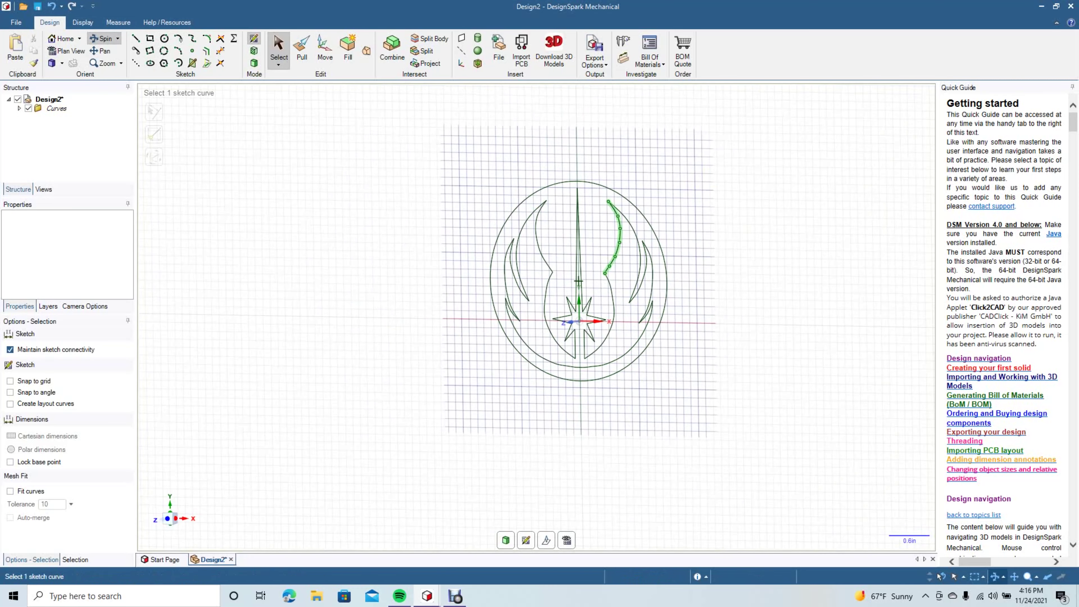
left_click(302, 50)
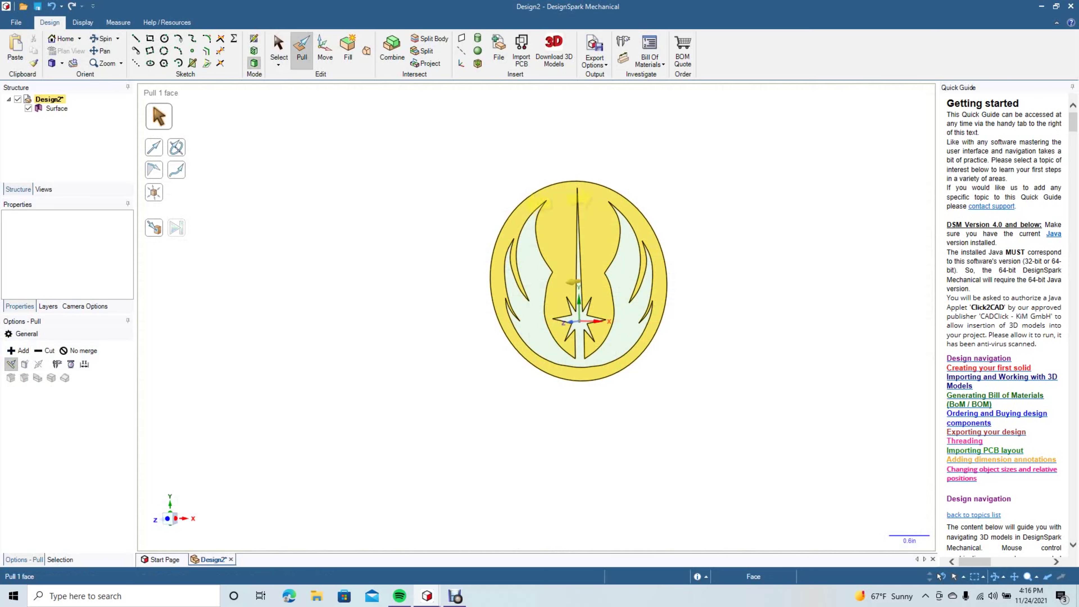
left_click(558, 199)
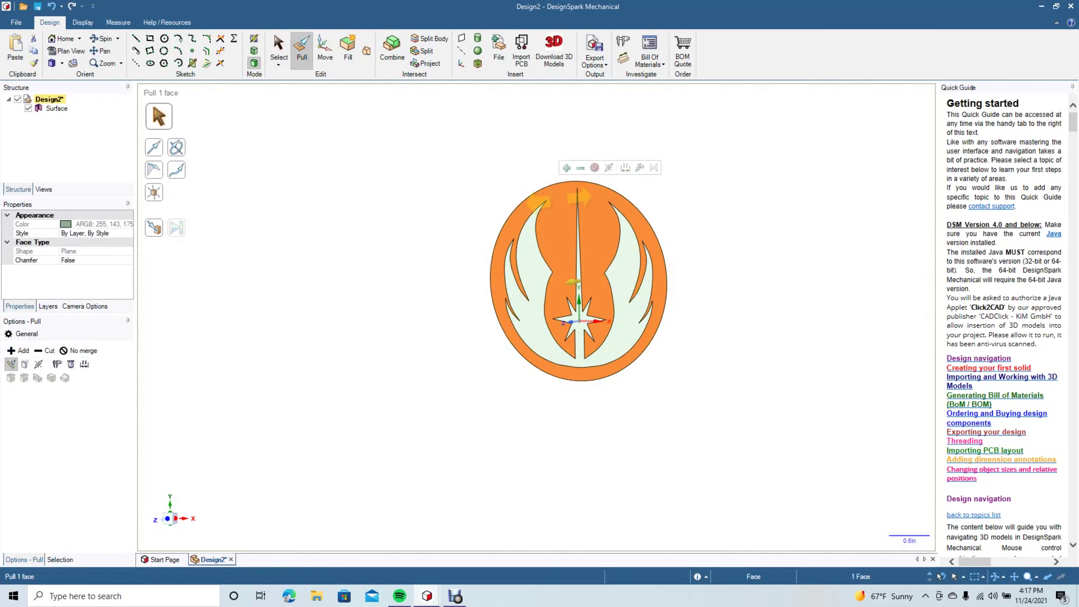
mouse_move(574, 281)
left_mouse_down()
mouse_move(578, 299)
mouse_move(579, 286)
left_mouse_up()
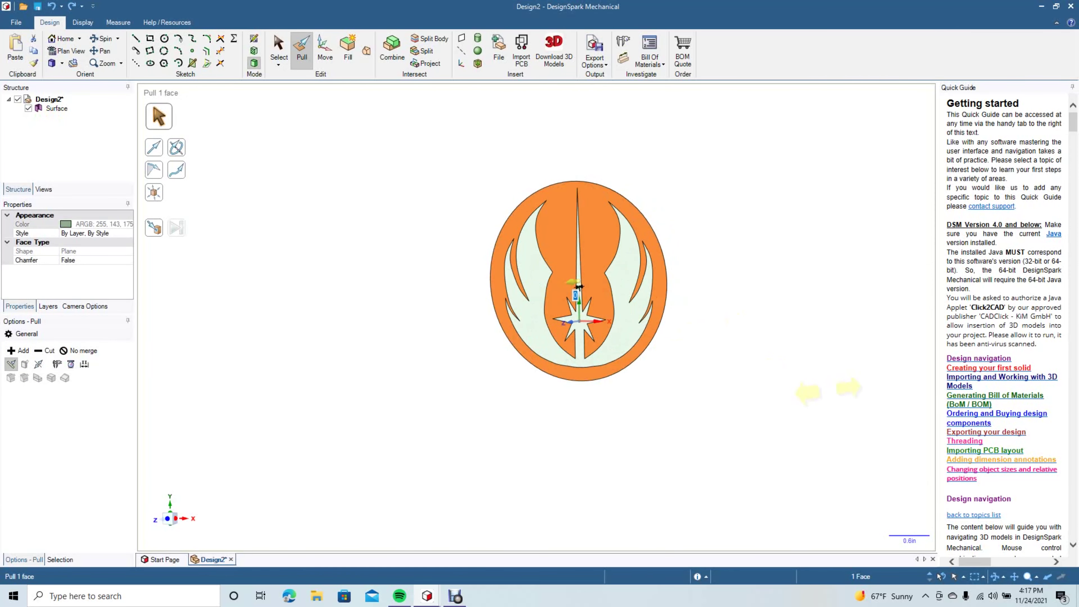
left_click(278, 46)
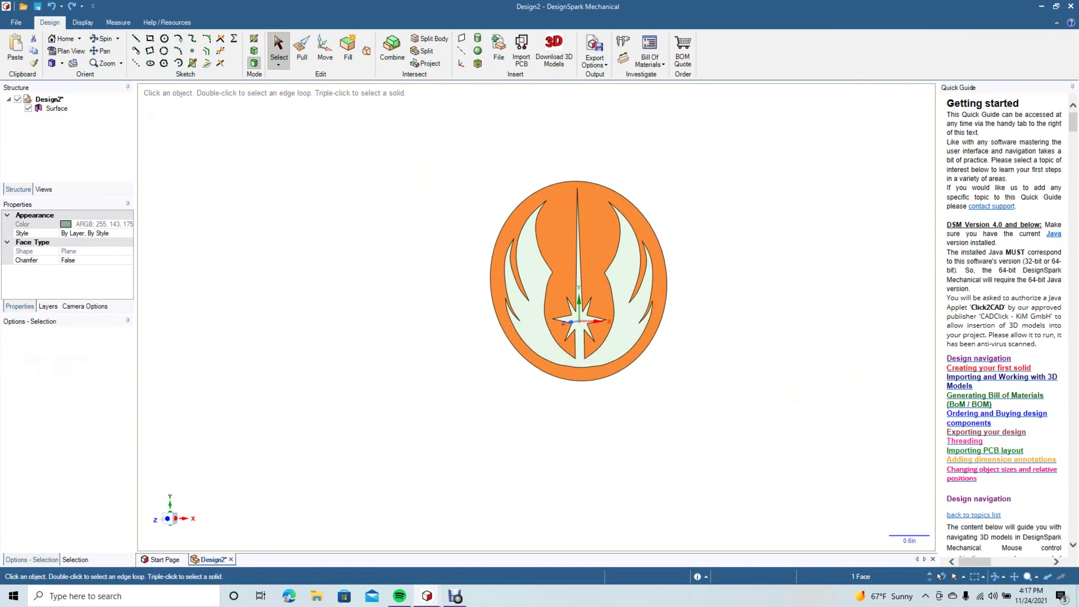
key("Escape")
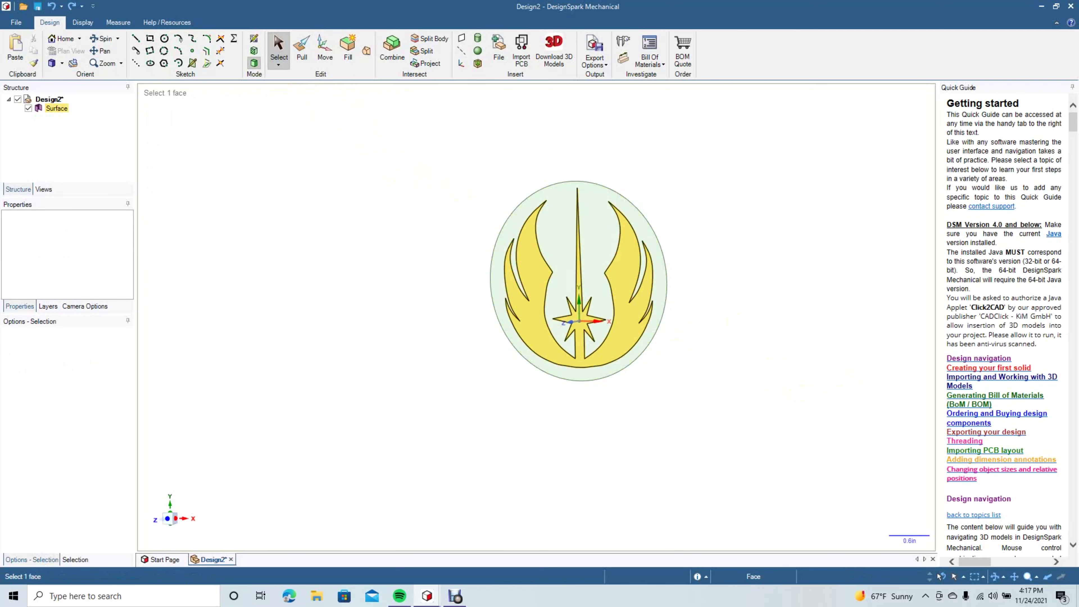
Step: Pull the circle's background face around the emblem in both directions into a solid 0.50 in thick
left_click(544, 294)
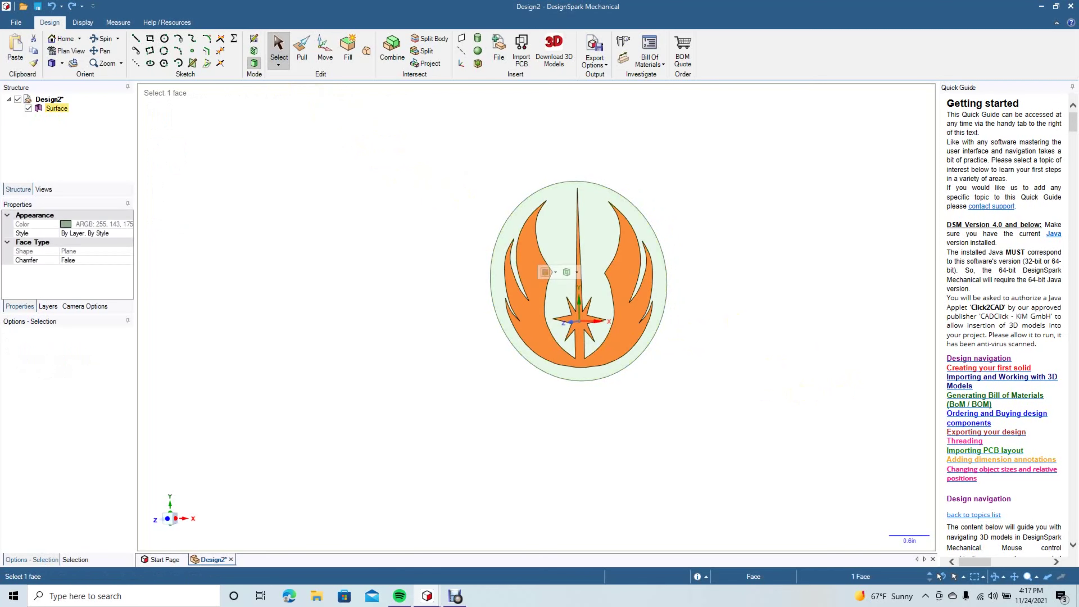
left_click(553, 229)
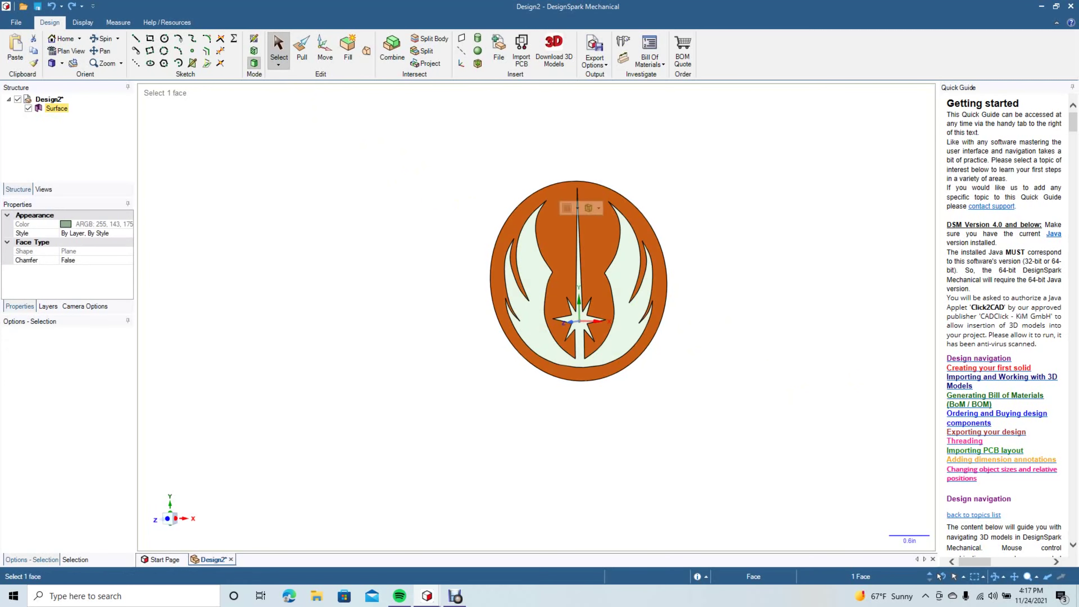
left_click(549, 229)
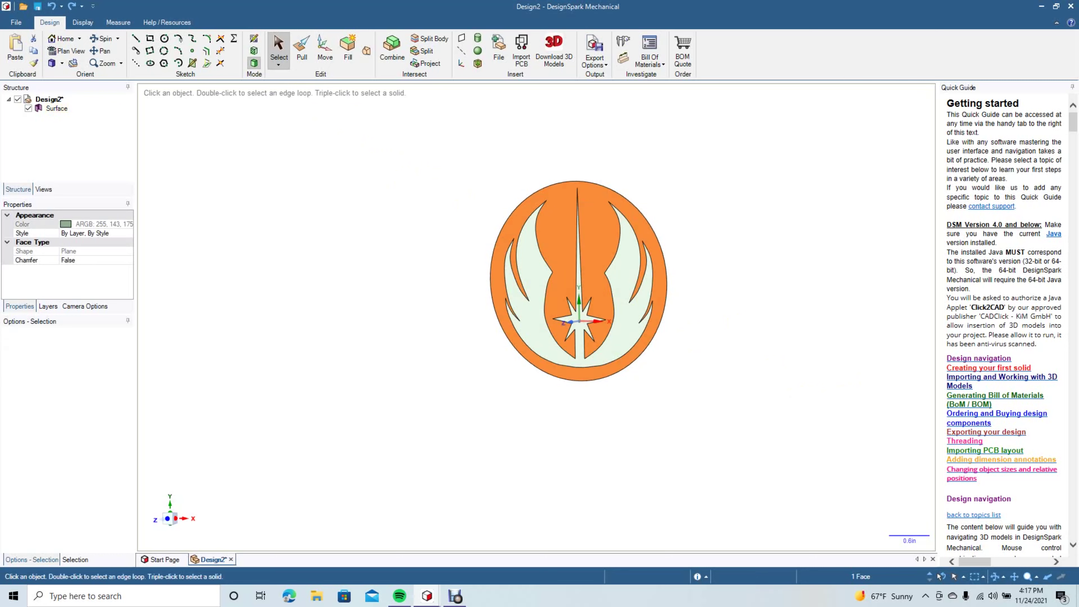
left_click(301, 50)
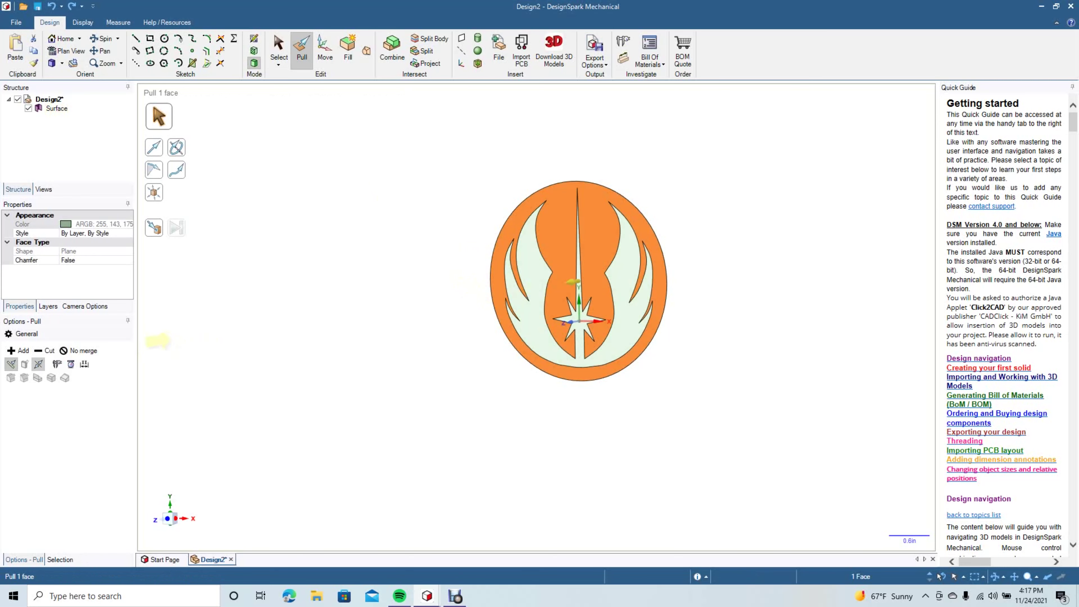
left_click(39, 364)
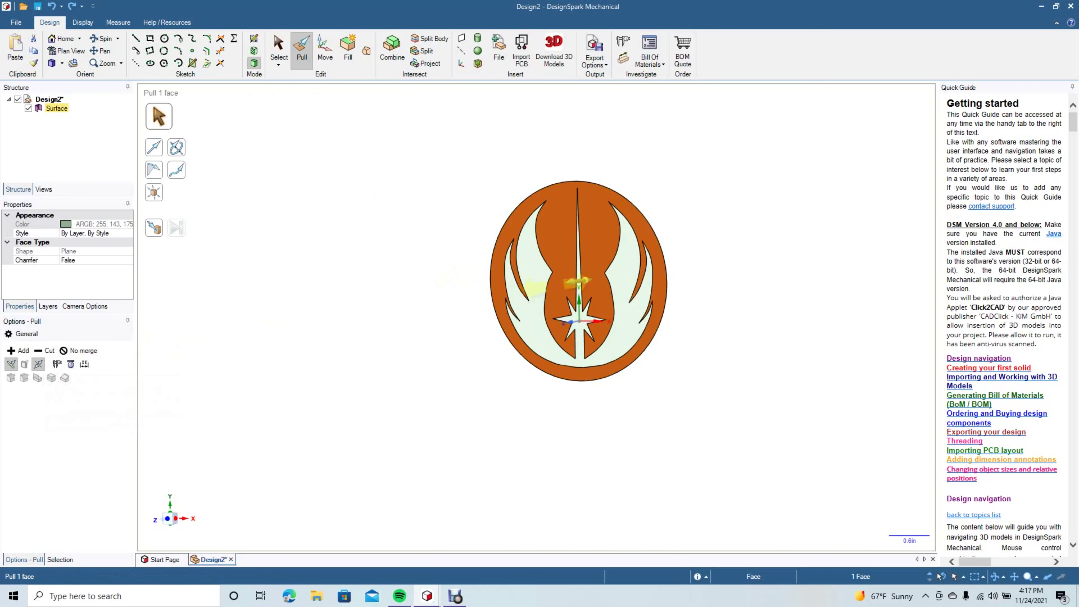
mouse_move(582, 281)
left_mouse_down()
mouse_move(509, 301)
mouse_move(594, 297)
left_mouse_up()
left_click_drag(561, 283, 558, 283)
key("BackSpace")
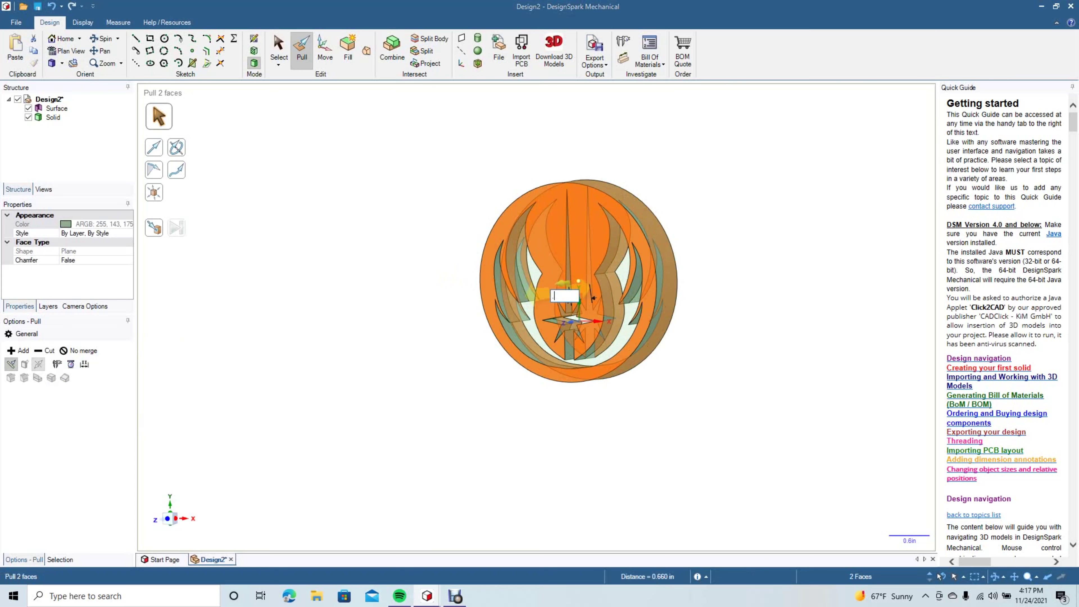
type(".50")
key("Return")
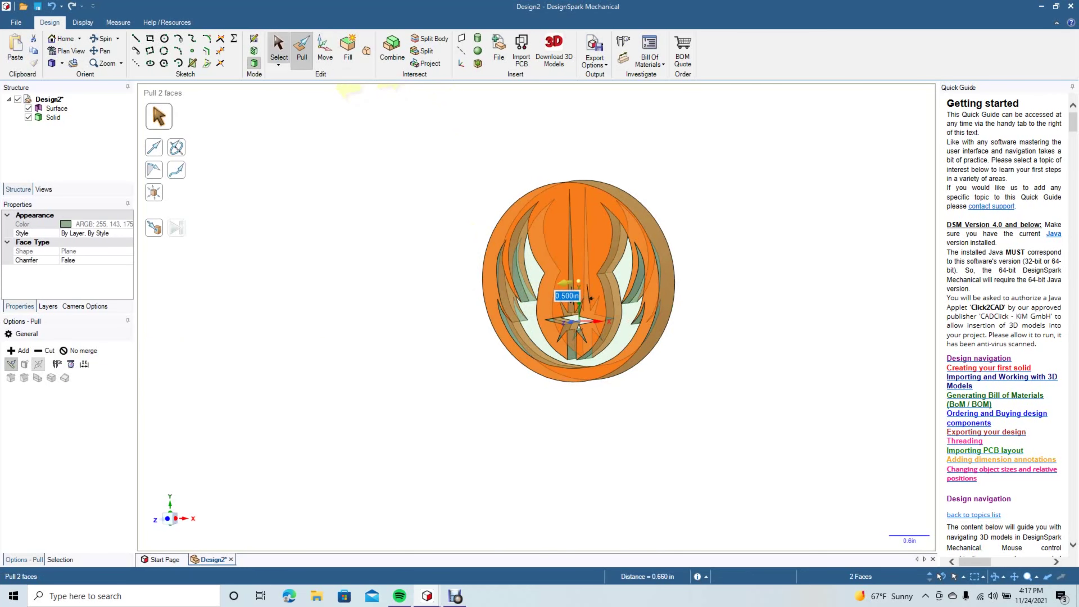
left_click(279, 47)
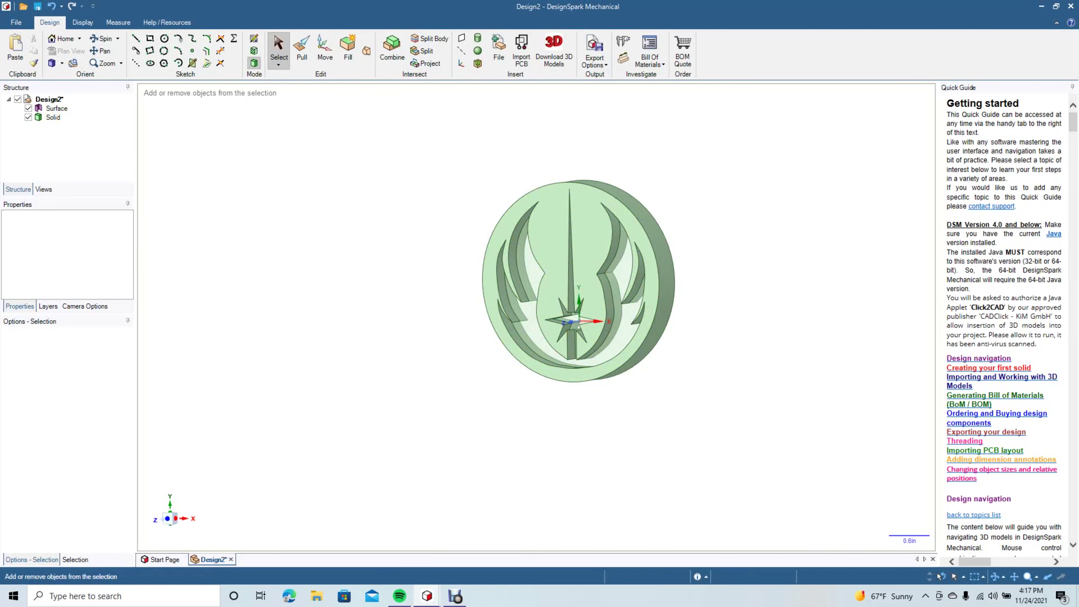
Step: Try pulling the recessed emblem surface in both directions, up to about 1.28 in thick, and undo the pulls
scroll(537, 317, "up", 5)
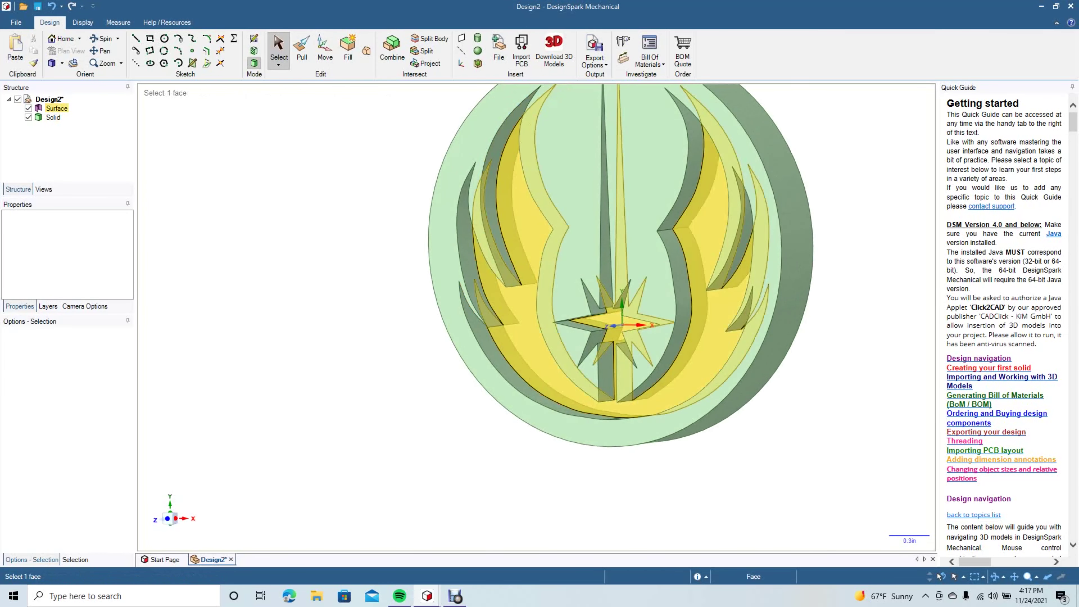
left_click(548, 216)
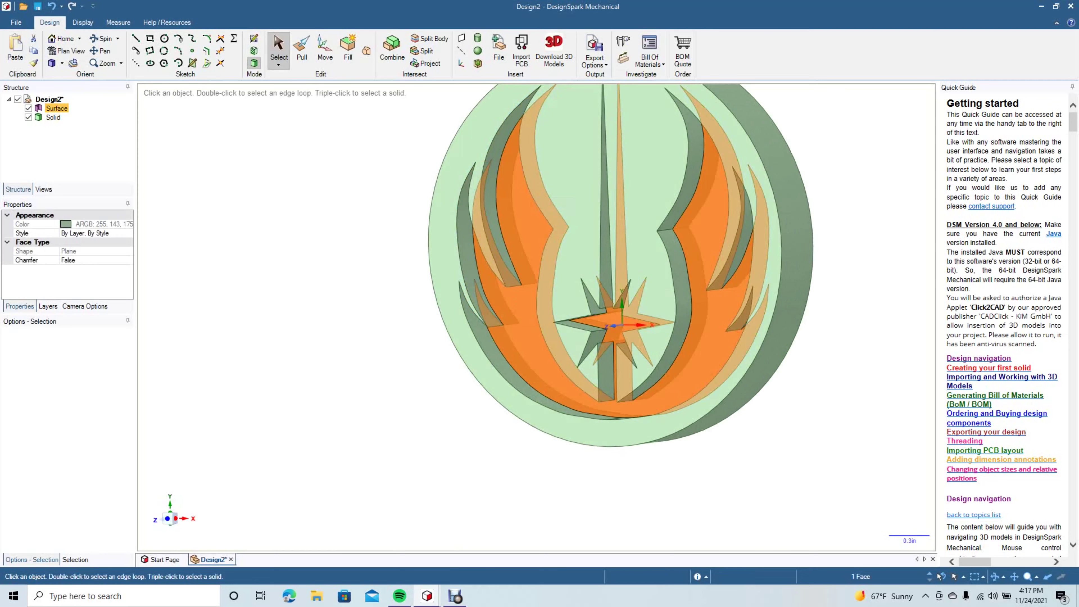
left_click(302, 50)
left_click(38, 364)
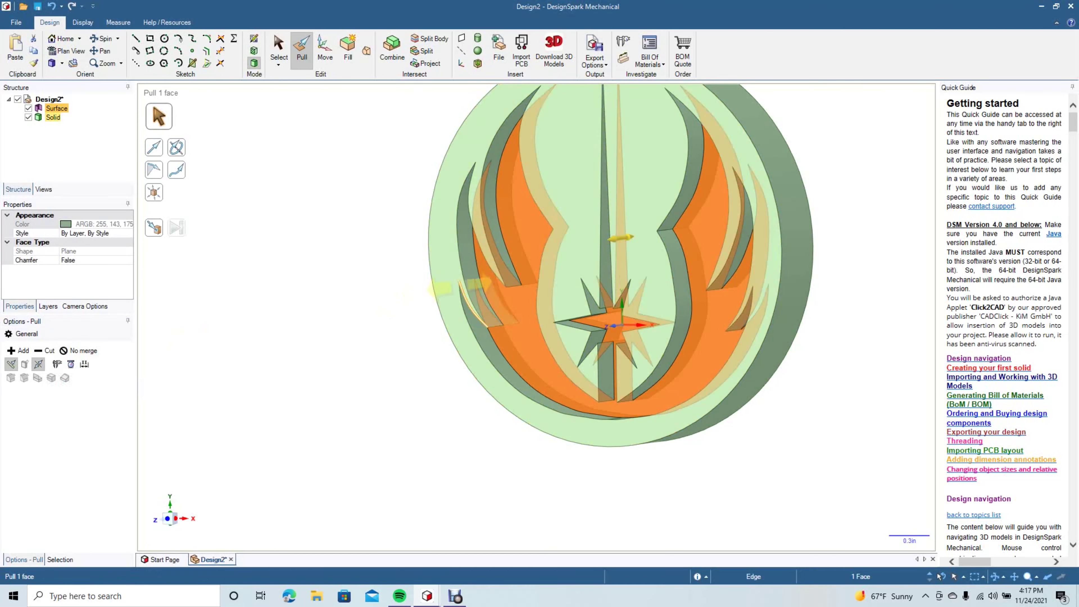
left_click_drag(620, 237, 593, 241)
key("ctrl+z")
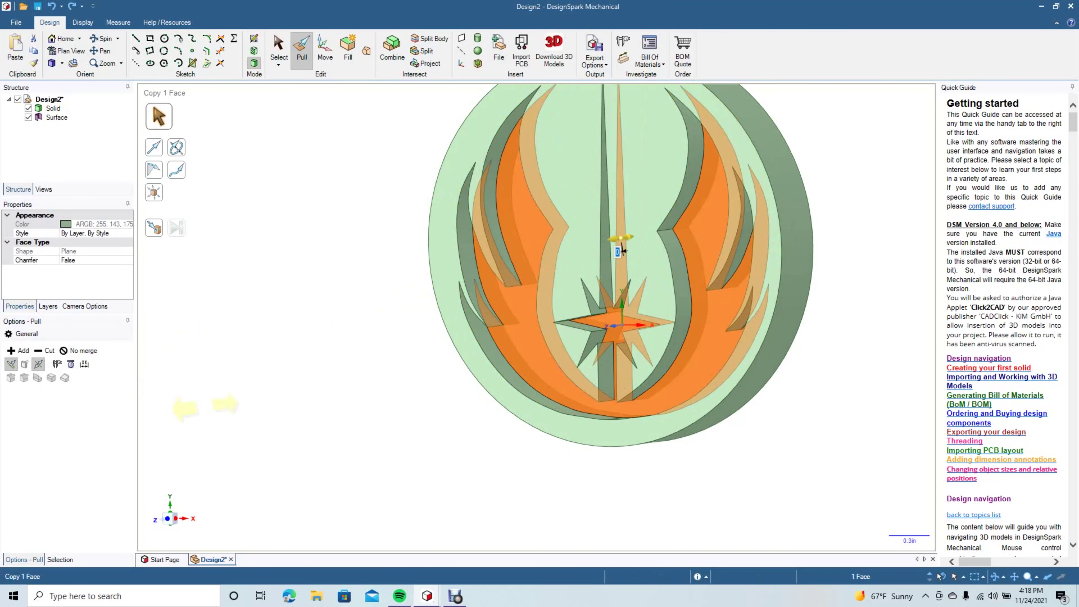
left_click(278, 48)
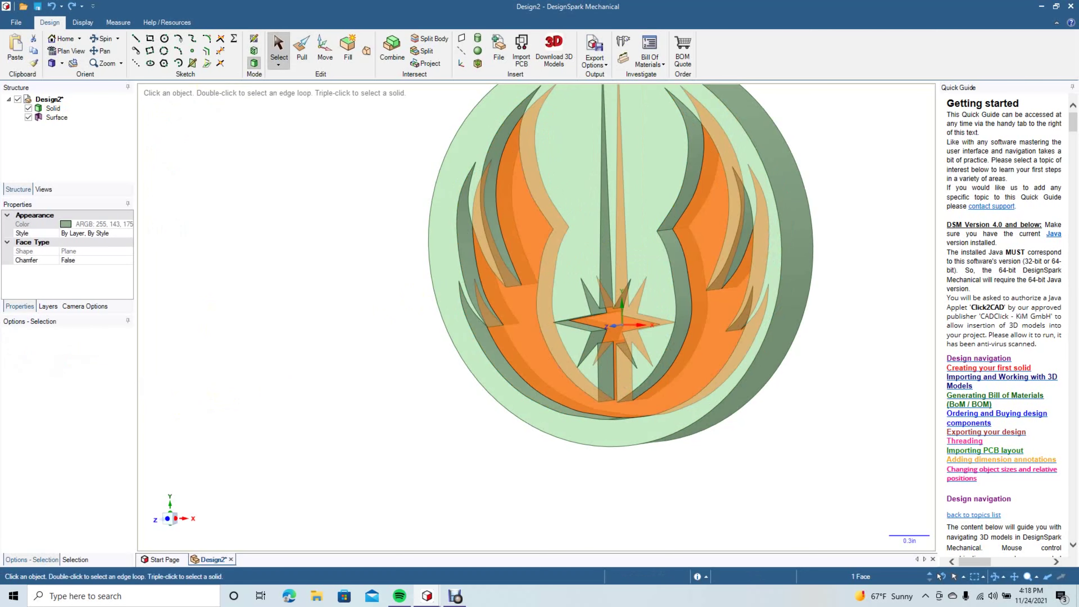
left_click(524, 185)
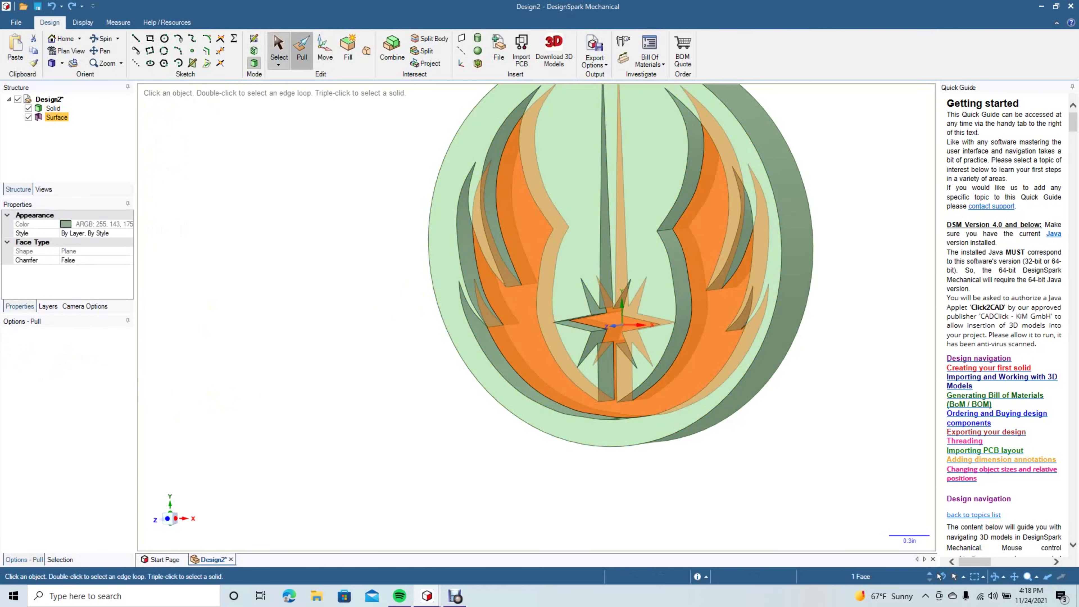
left_click(302, 49)
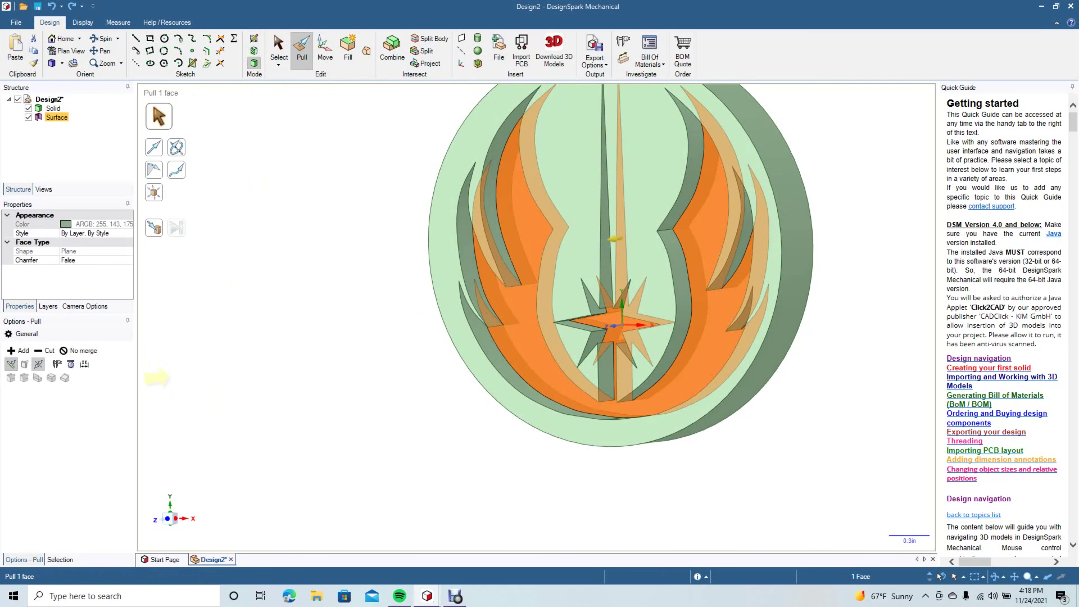
left_click(38, 364)
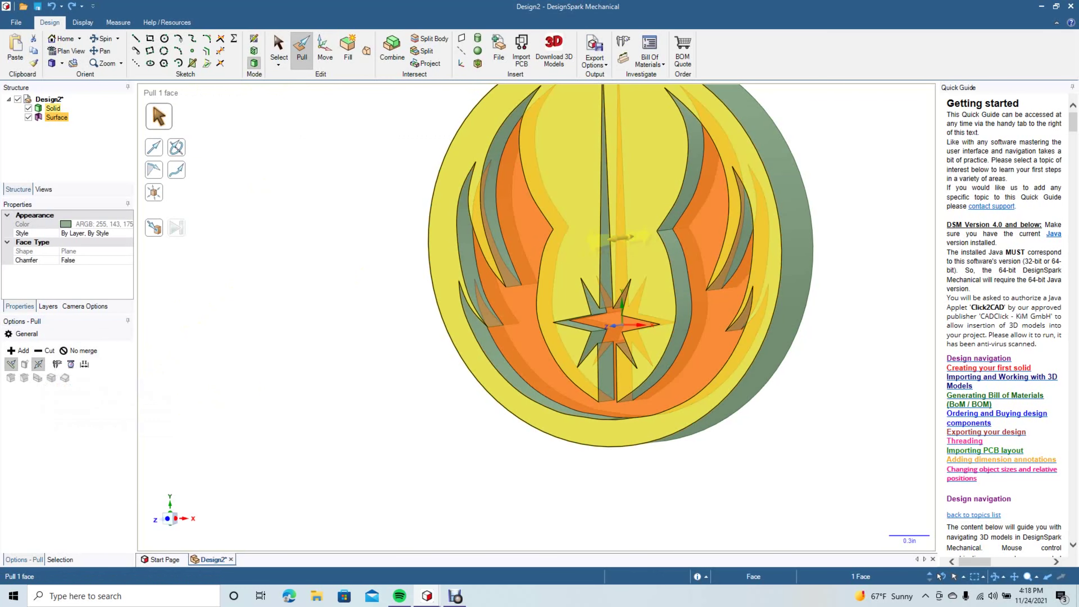
left_click_drag(621, 237, 664, 232)
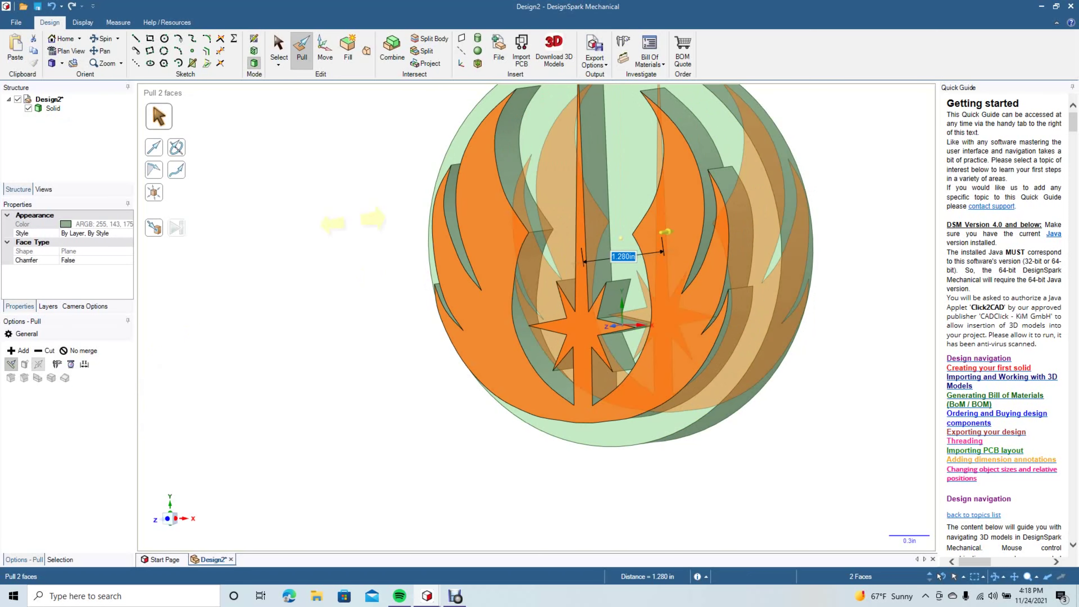
key("ctrl+z")
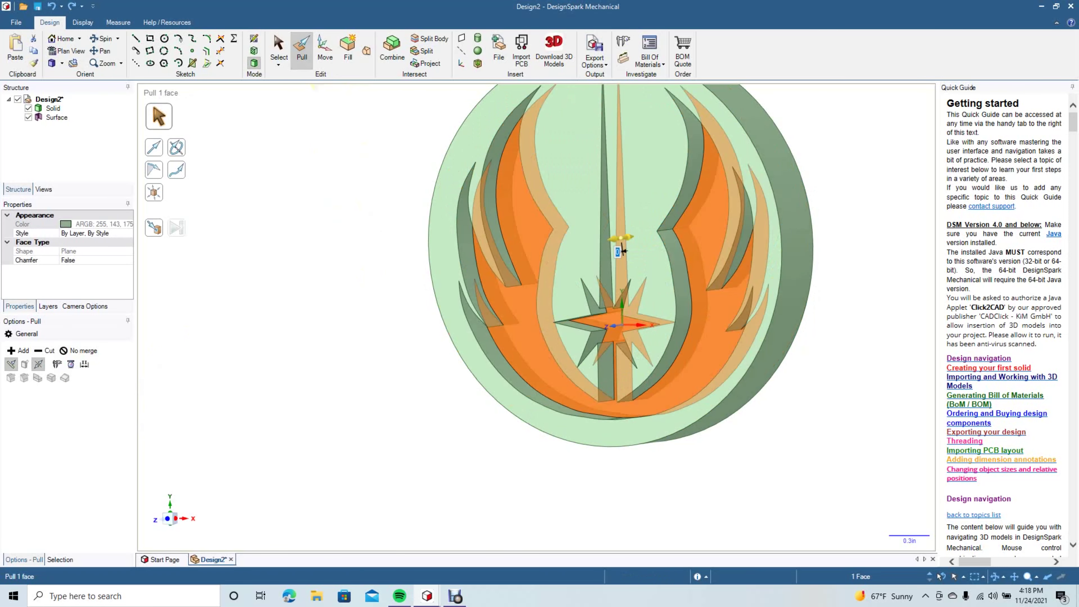
Step: Try deleting the emblem surface inside the disc, and undo the deletion
left_click(278, 46)
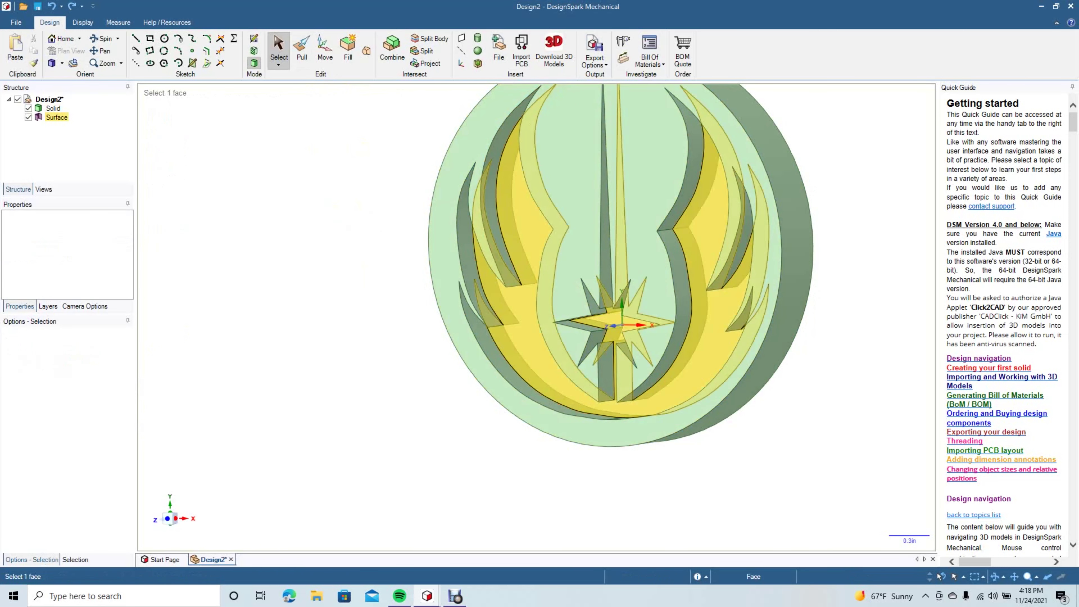
left_click(525, 187)
key("Delete")
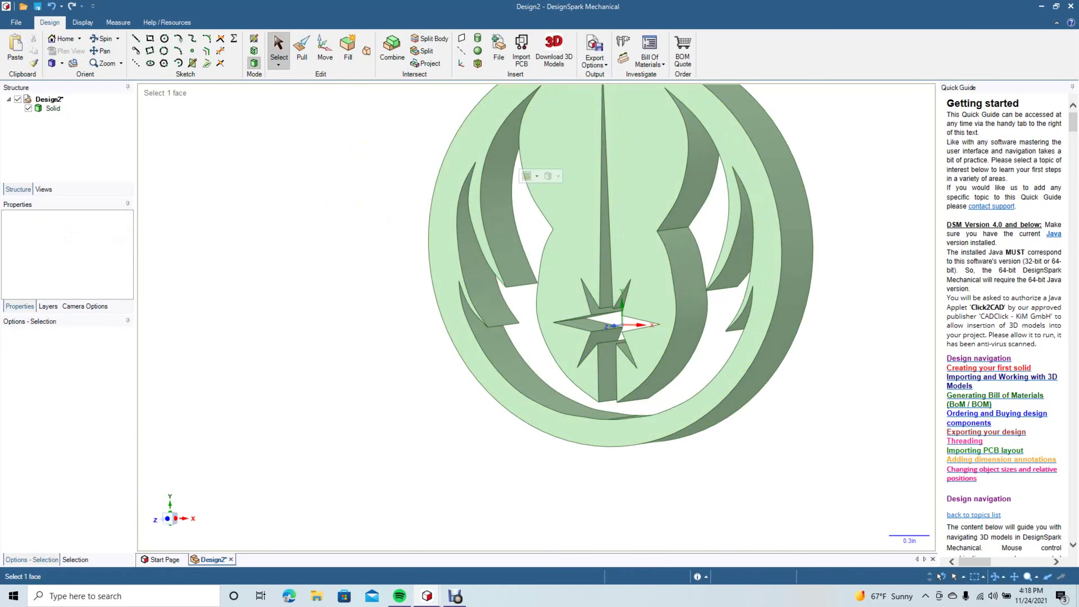
key("ctrl+z")
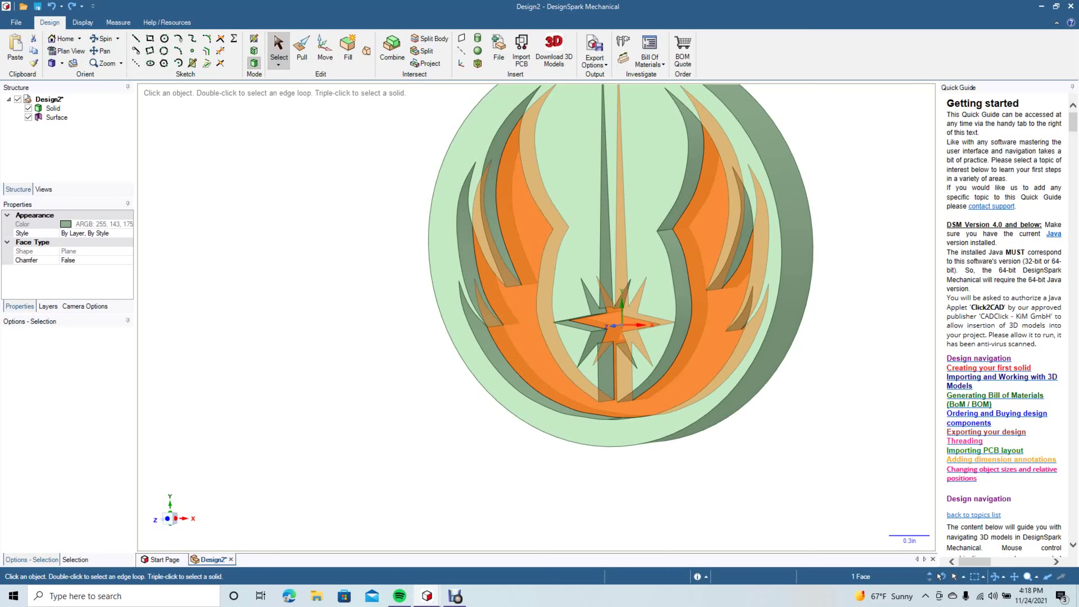
Step: Pull the emblem surface about 0.35 in forward in one direction so it stands raised on the disc
key("p")
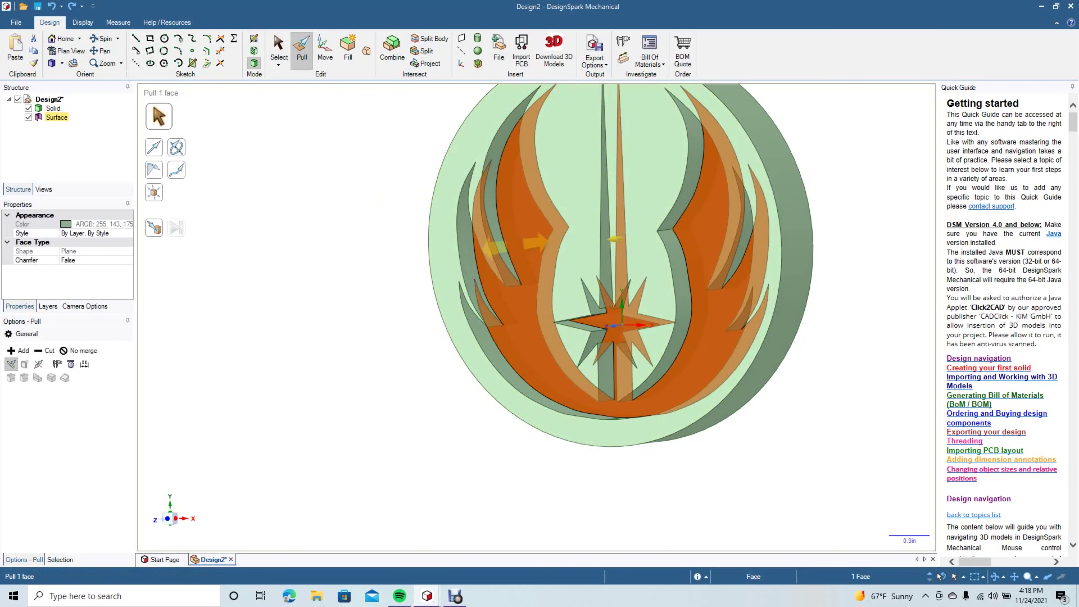
left_click_drag(616, 238, 593, 241)
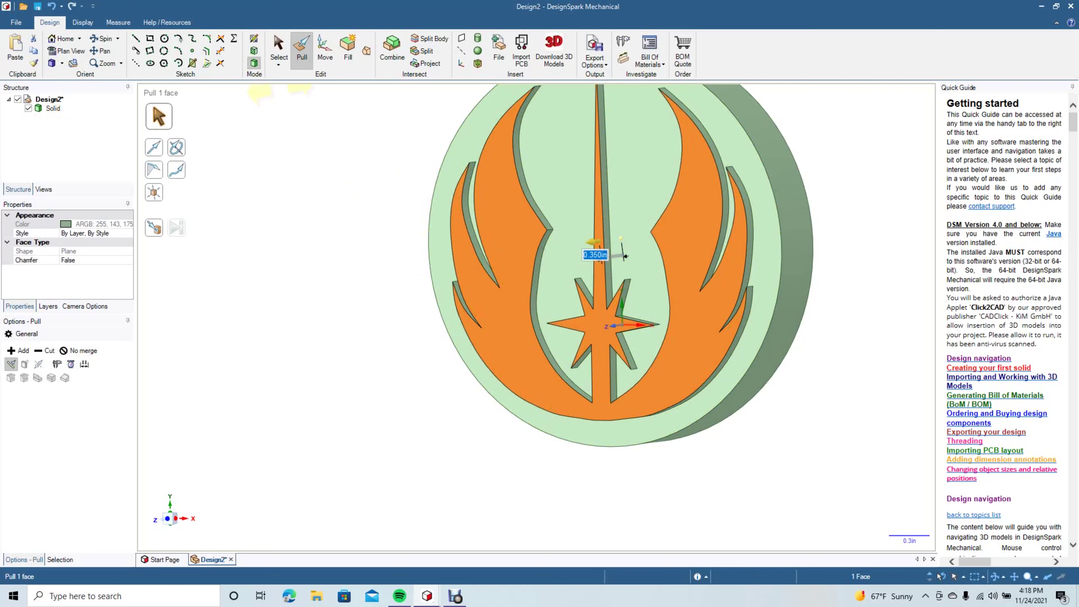
left_click(279, 48)
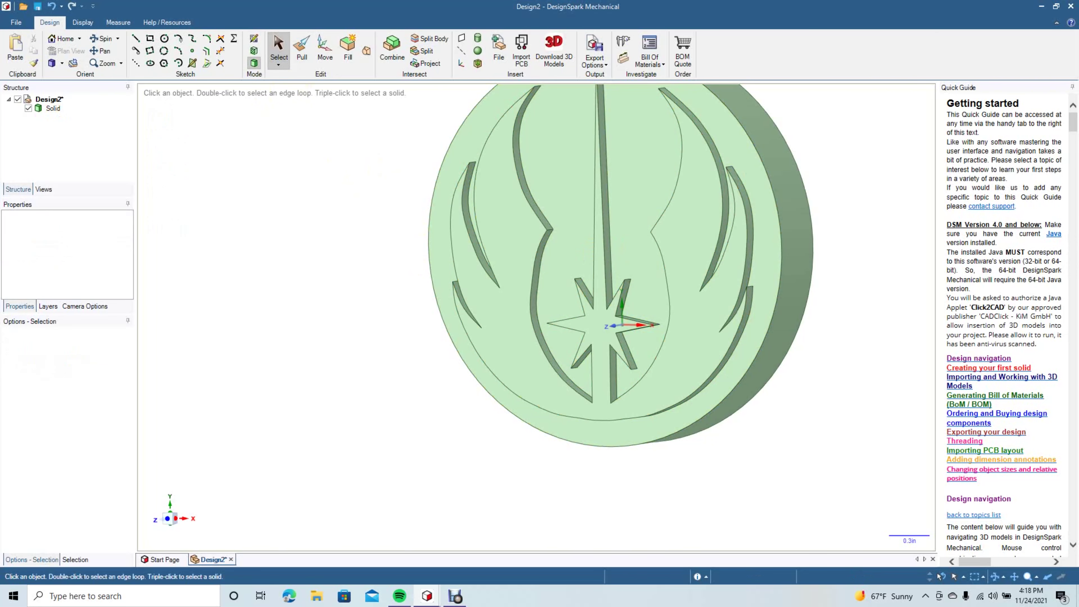
Step: Round the two front inner edges of the emblem's left wing with a 0.010 in radius
left_click(101, 50)
left_click_drag(608, 238, 592, 287)
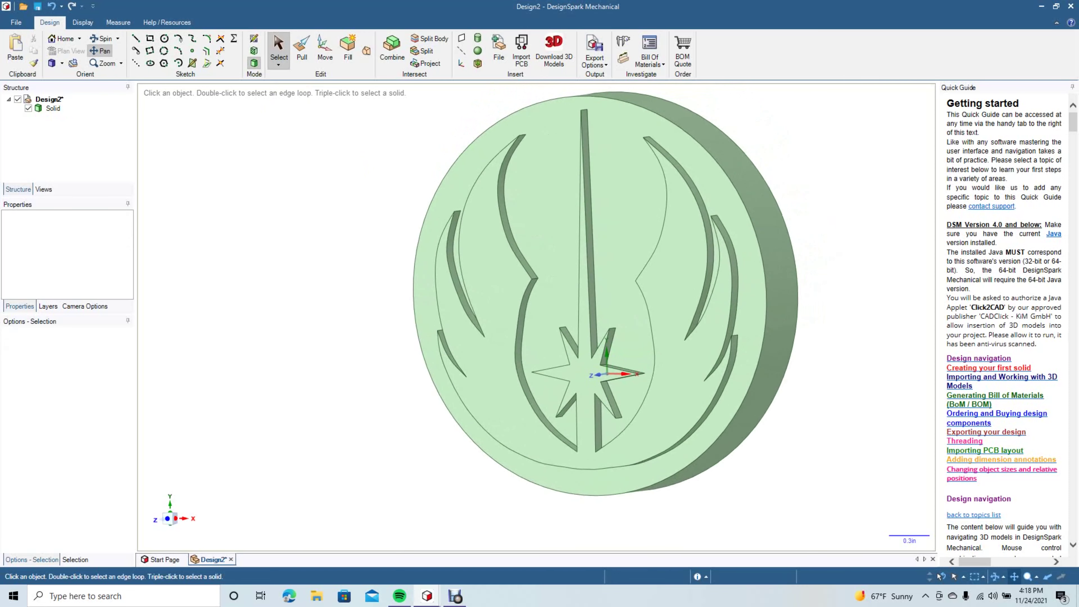
left_click(102, 39)
mouse_move(628, 287)
left_mouse_down()
mouse_move(499, 292)
mouse_move(626, 291)
mouse_move(633, 274)
mouse_move(682, 267)
mouse_move(669, 286)
mouse_move(531, 293)
mouse_move(603, 282)
mouse_move(650, 294)
mouse_move(599, 279)
mouse_move(539, 289)
mouse_move(552, 289)
left_mouse_up()
key("p")
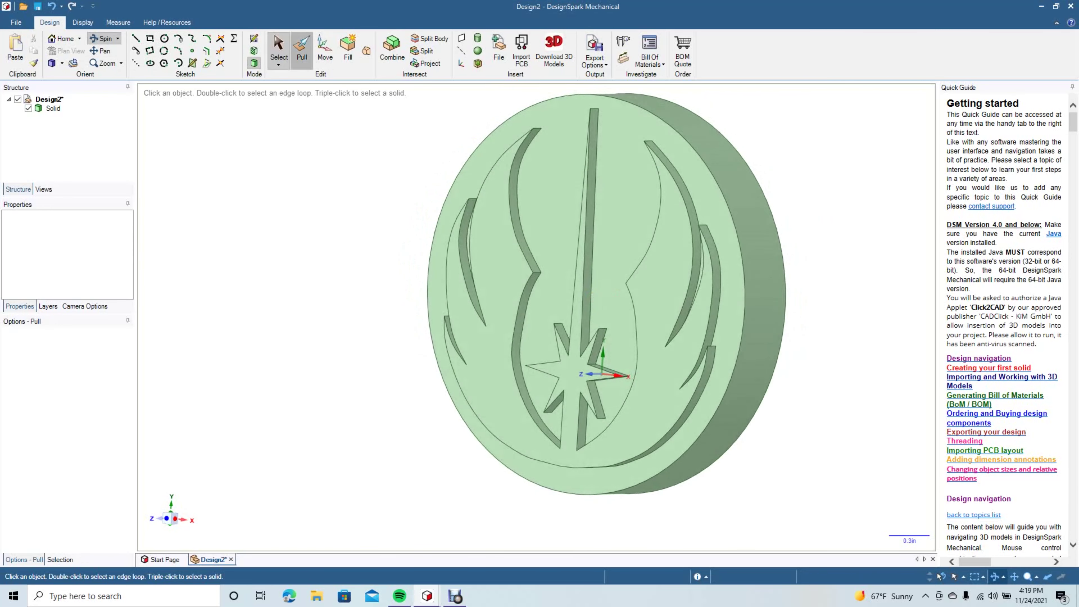
left_click(511, 197)
left_click(511, 197)
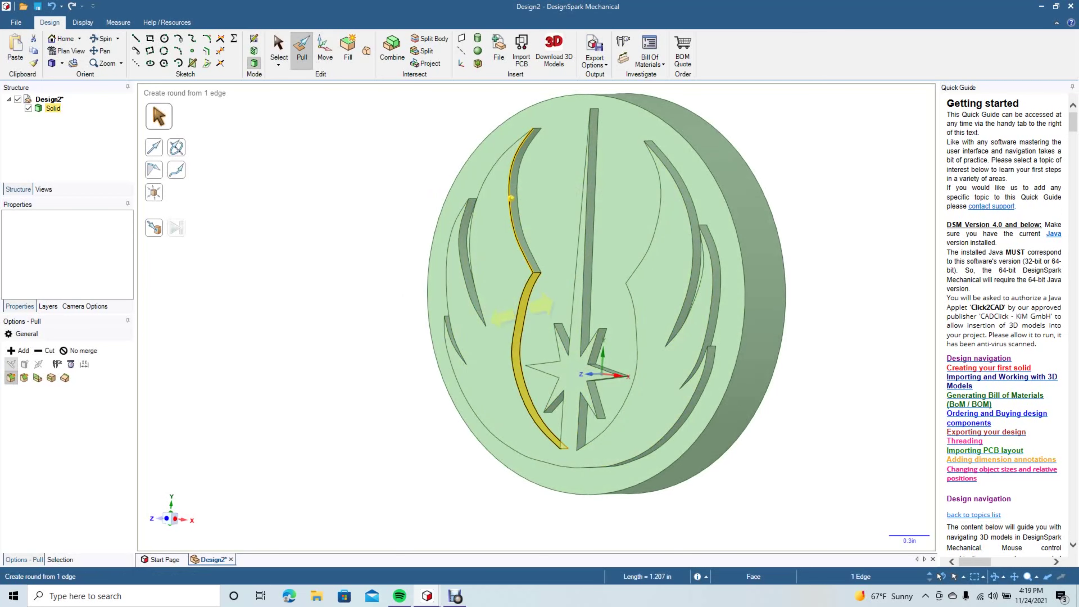
left_click(517, 383, "ctrl")
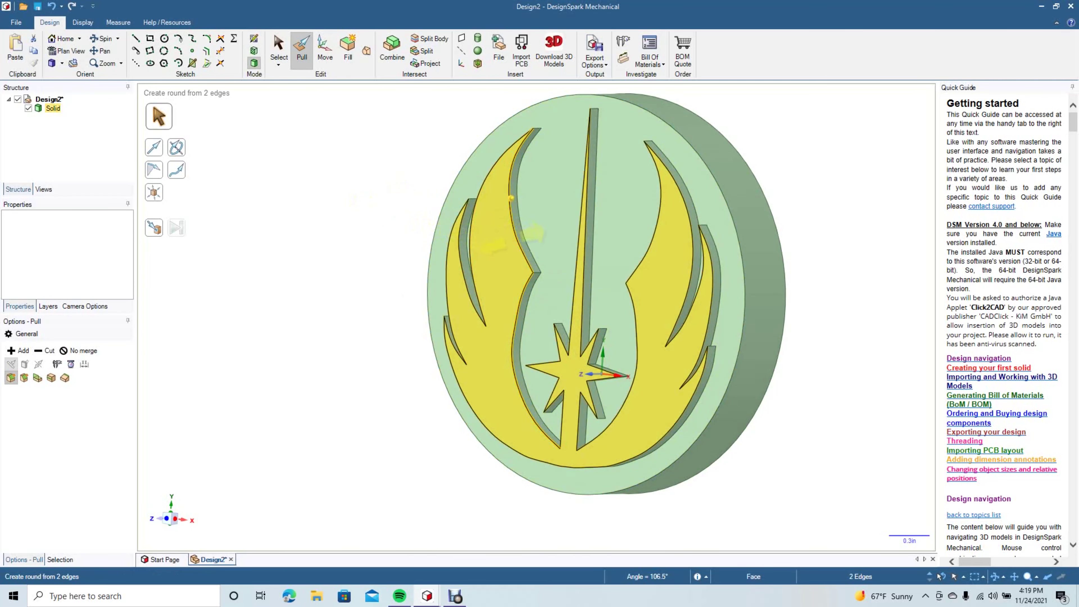
left_click_drag(495, 247, 492, 247)
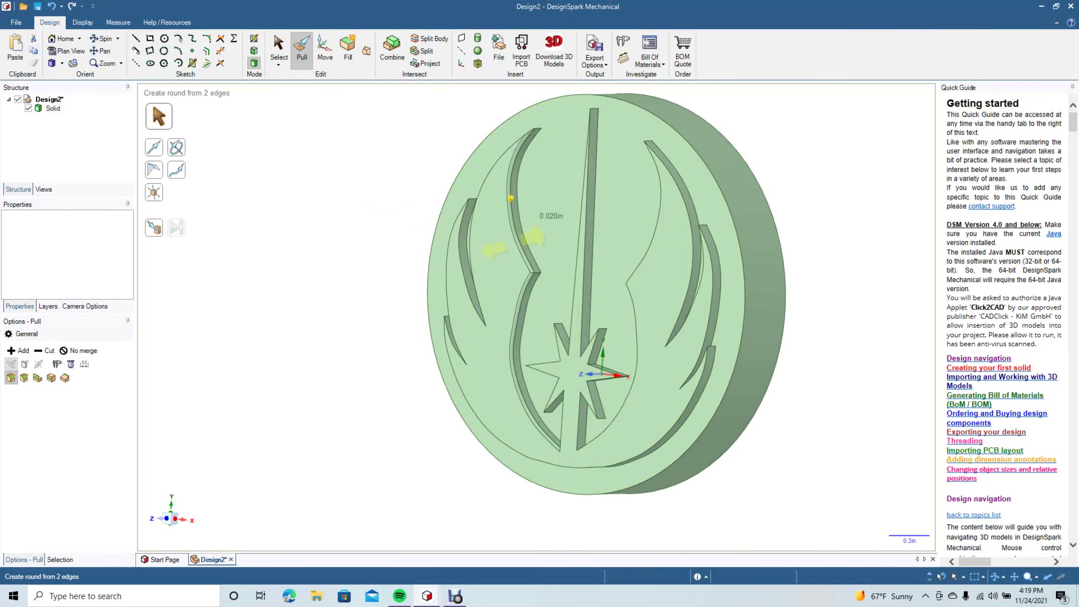
left_click_drag(494, 249, 495, 249)
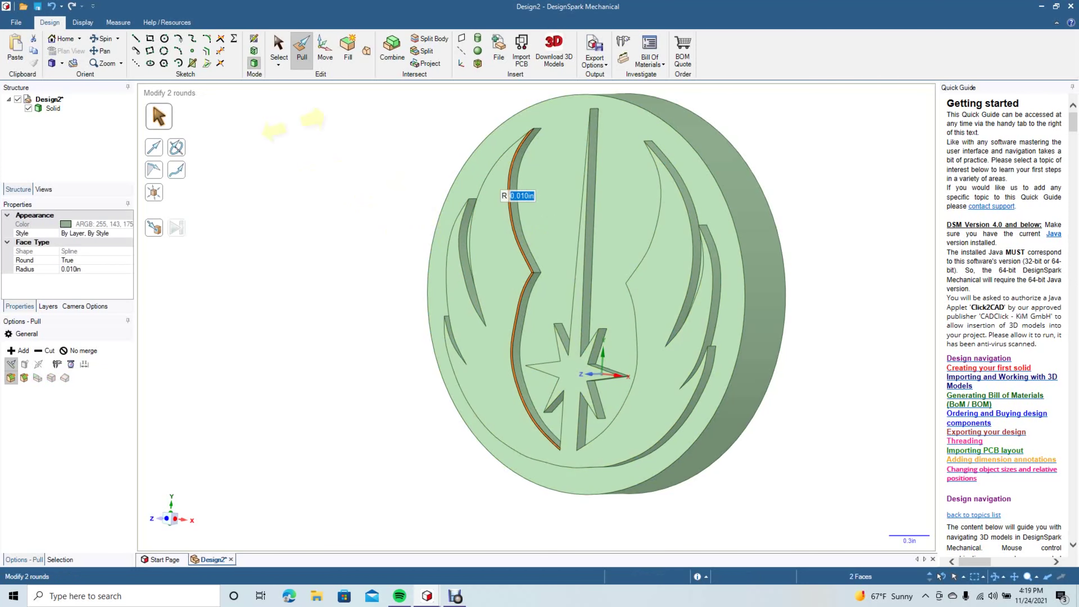
left_click(278, 49)
left_click(361, 170)
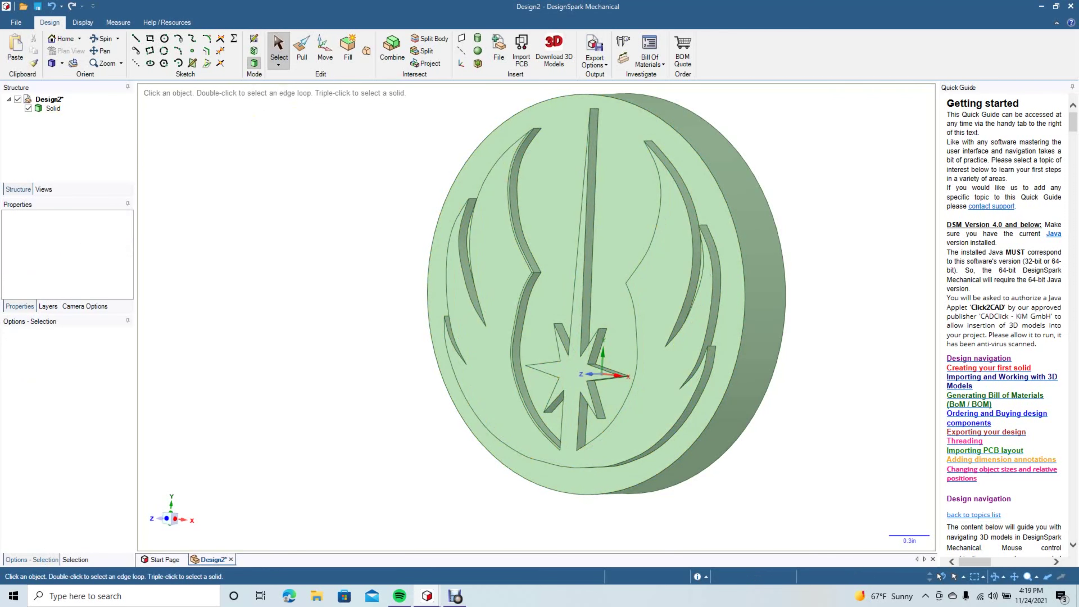
Step: Try to shell the disc through its flat back face with a 0.25 in wall thickness
left_click(102, 39)
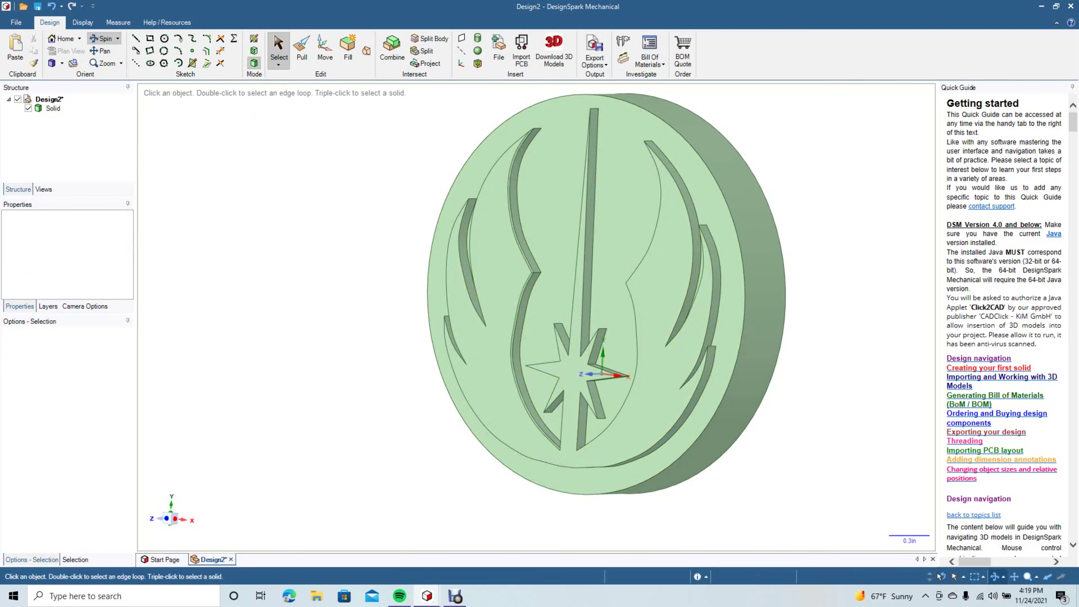
left_click_drag(602, 294, 348, 294)
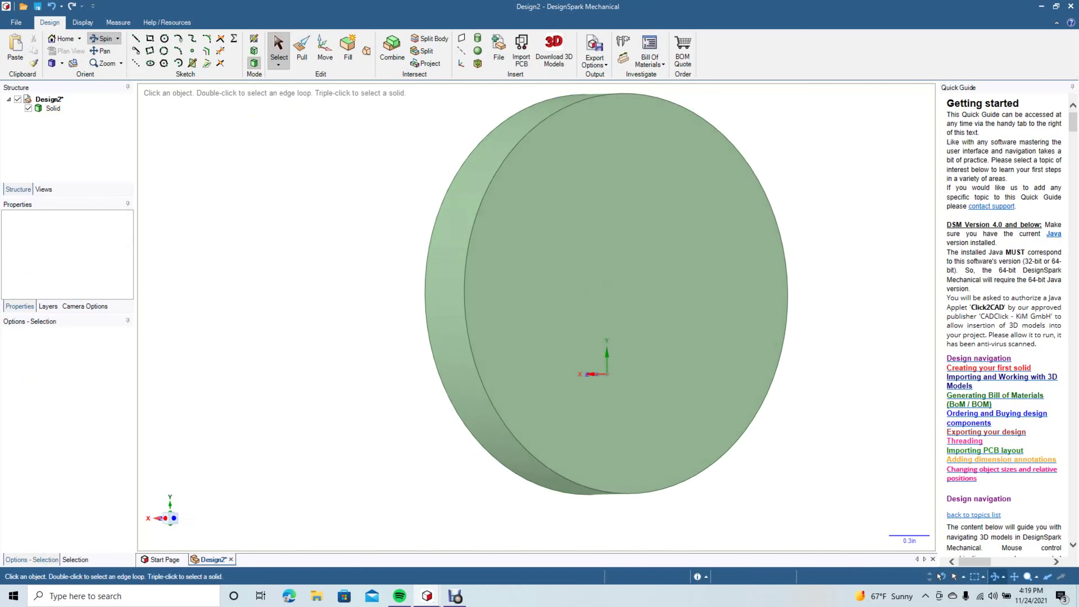
left_click(478, 63)
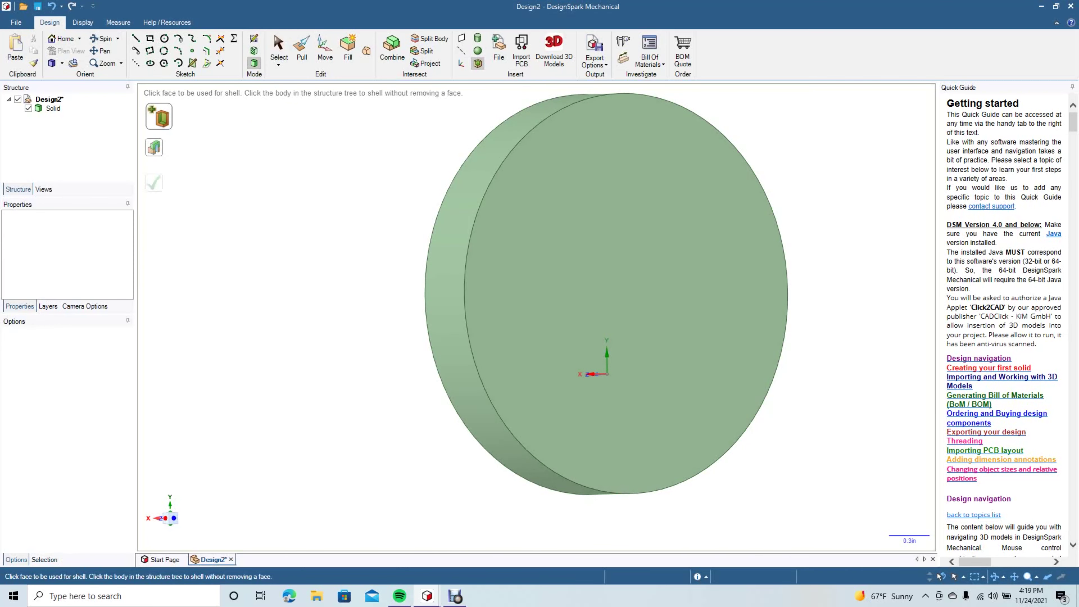
left_click(626, 293)
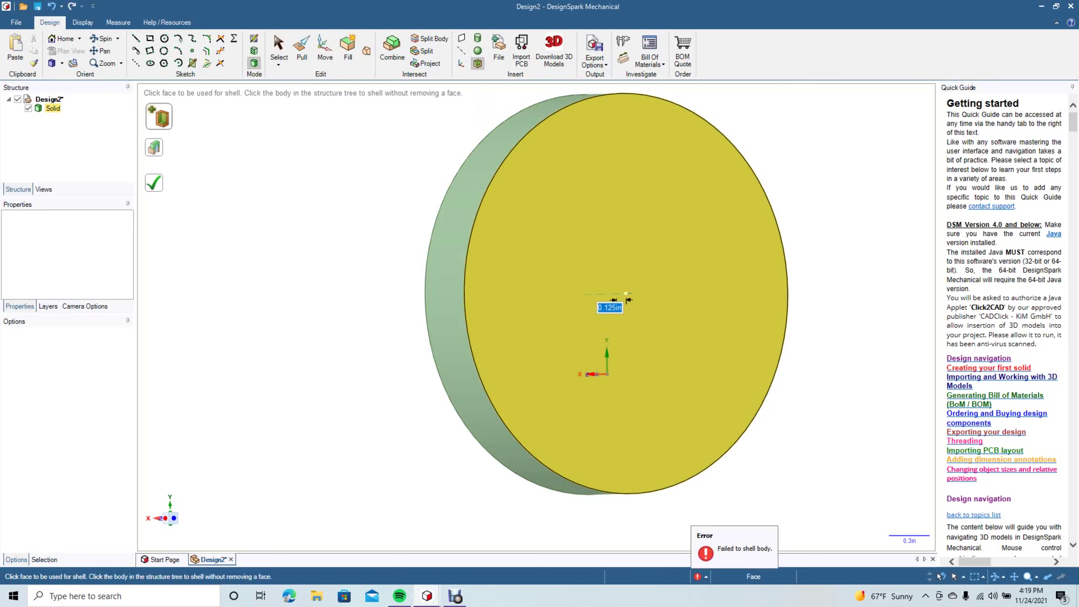
key("BackSpace")
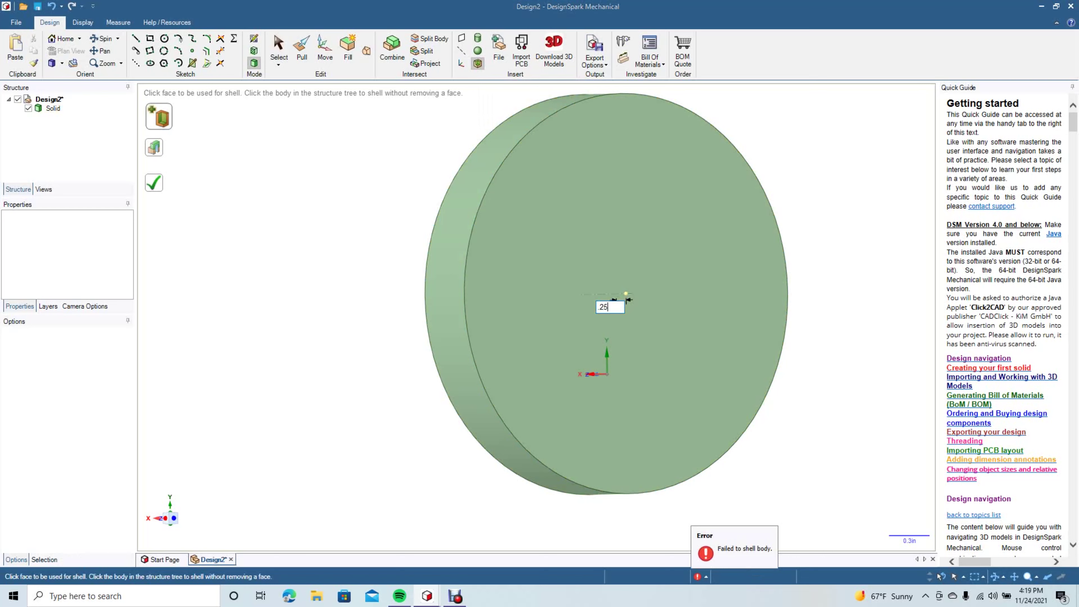
key("Return")
key("Escape")
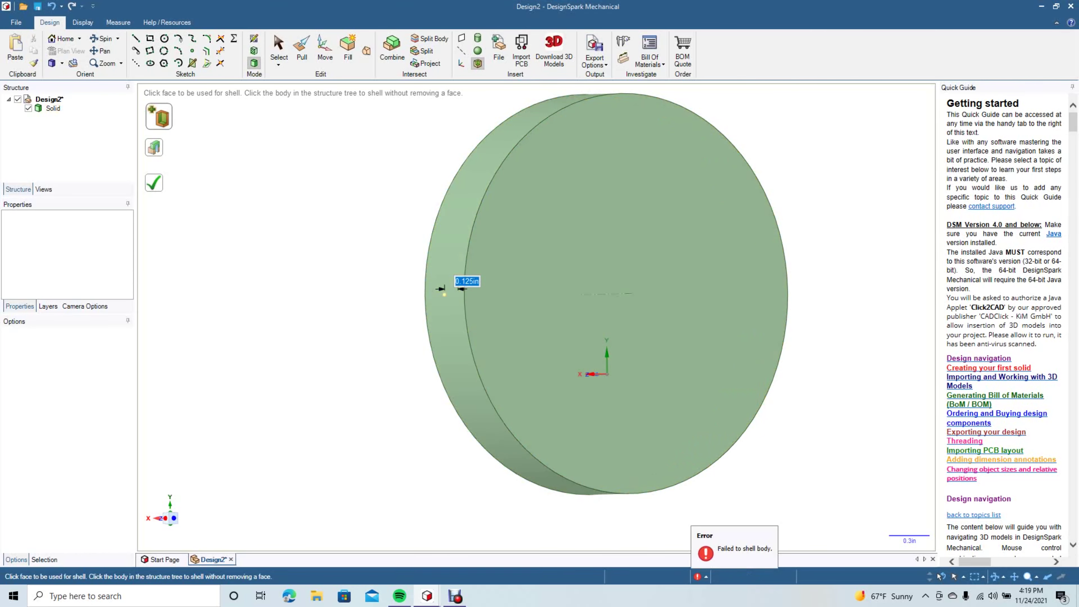
Step: Sketch a circle about 2.81 in in diameter on the disc's back face, concentric with the outer edge
left_click(62, 63)
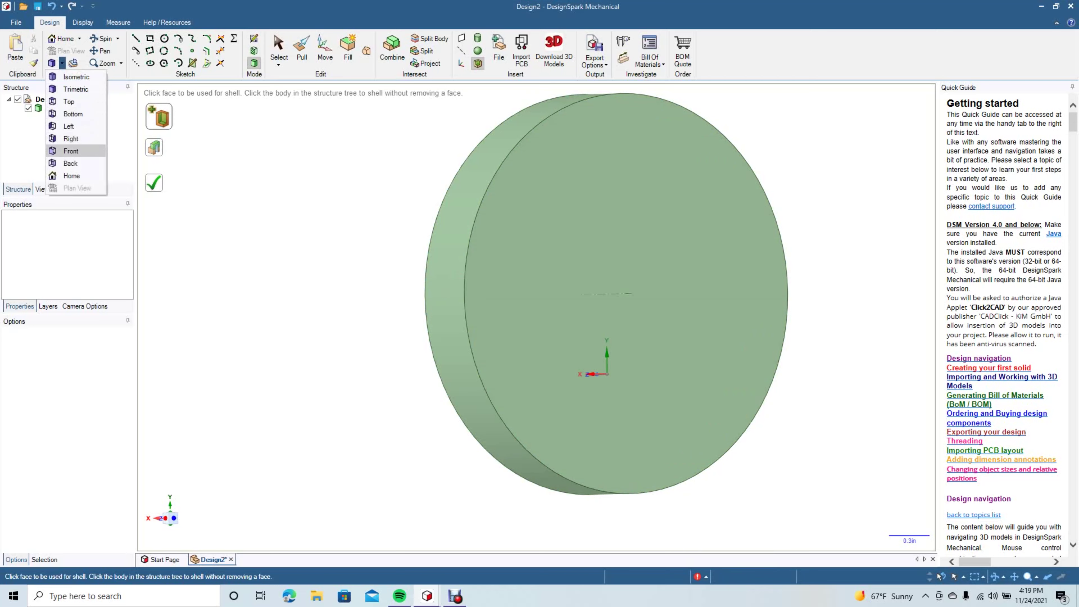
left_click(76, 77)
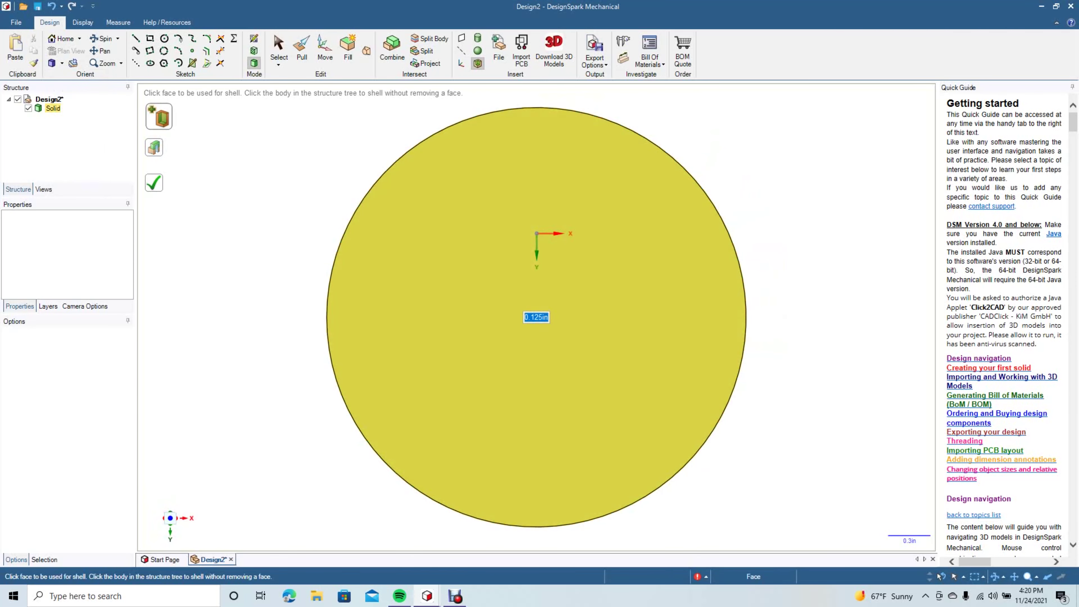
left_click(279, 49)
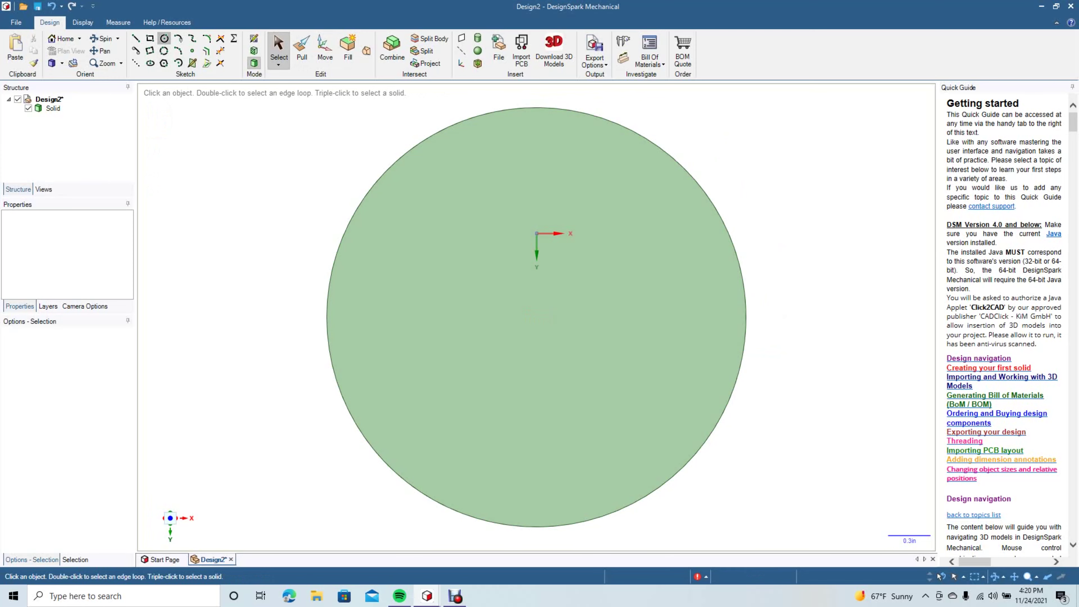
left_click(165, 38)
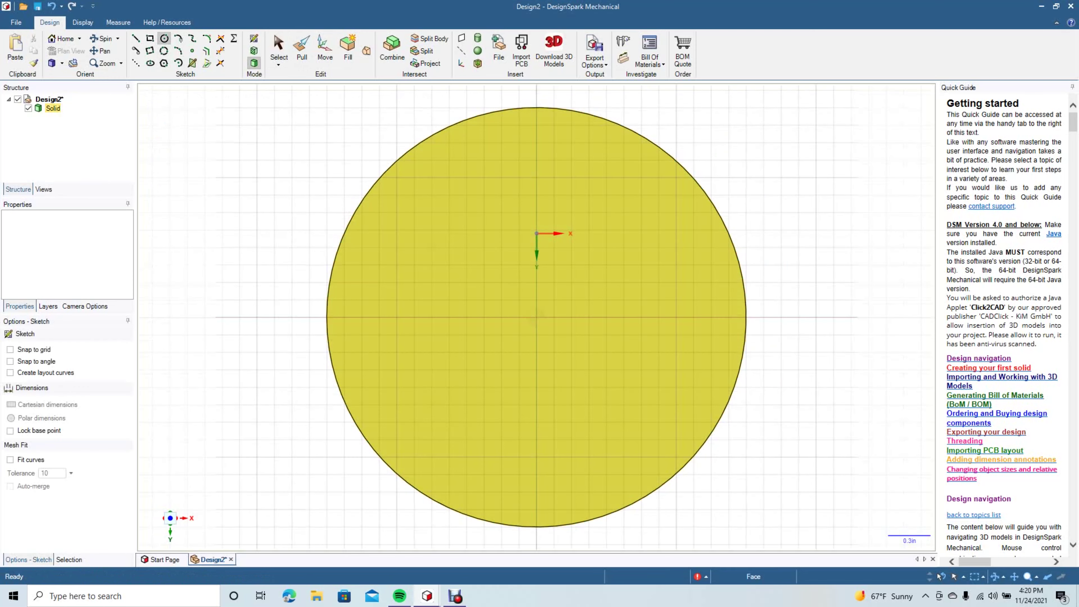
left_click(279, 49)
left_click(510, 217)
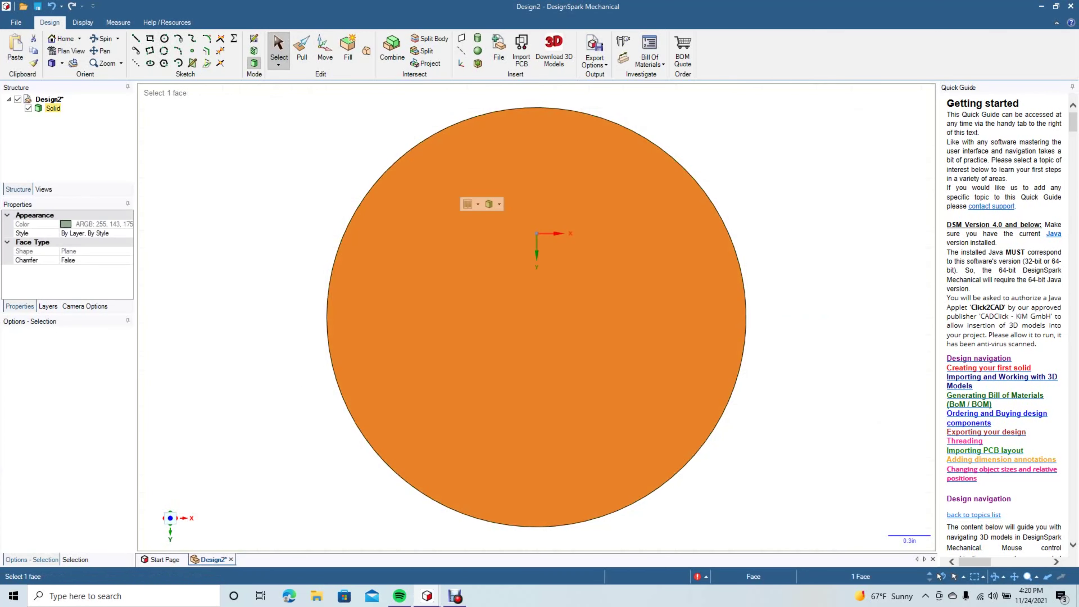
left_click(164, 38)
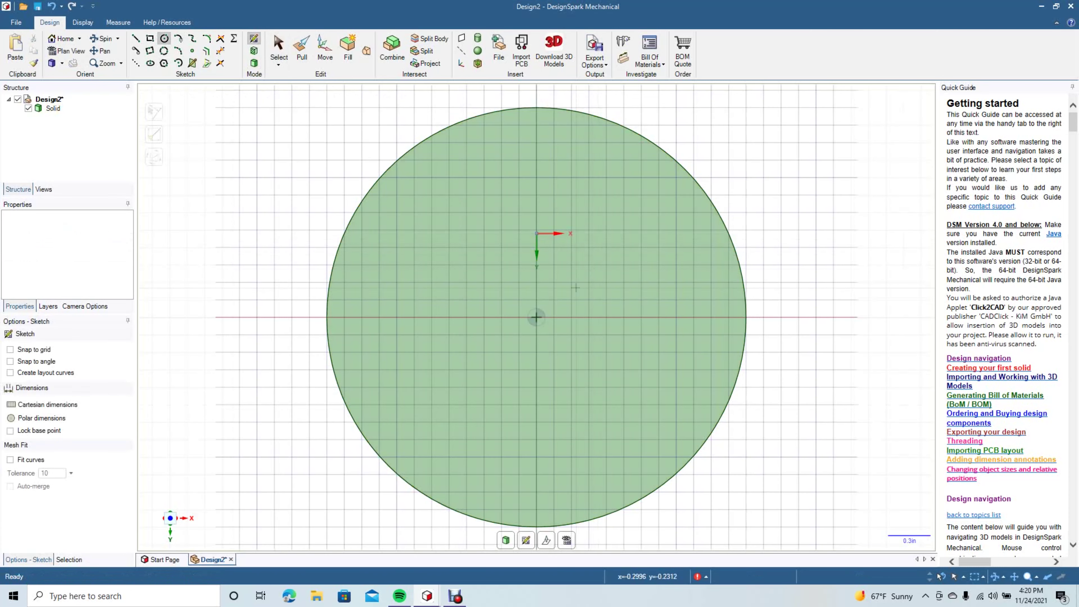
left_click(536, 317)
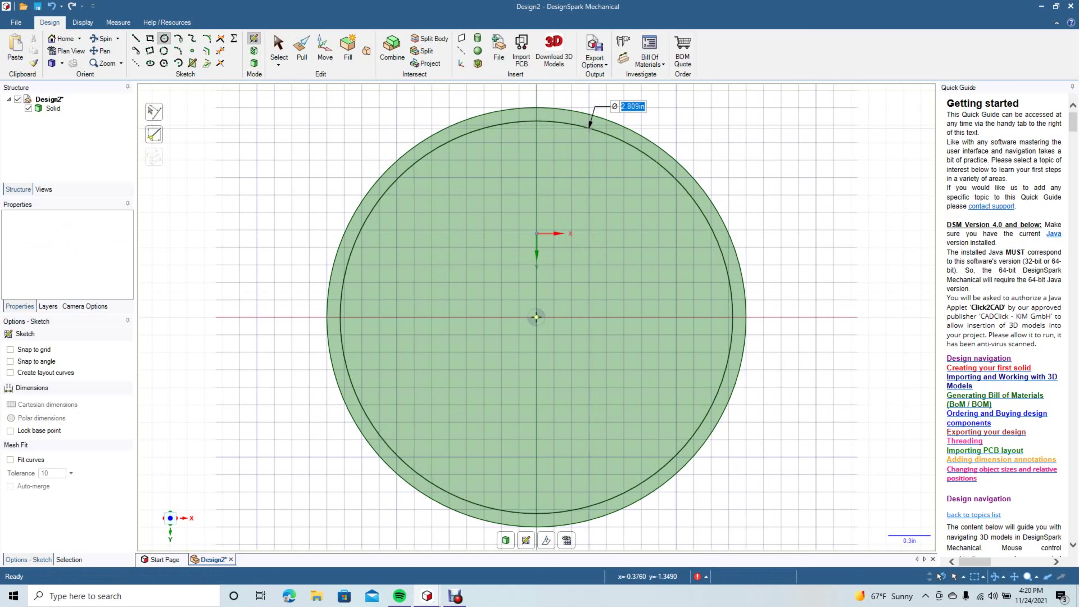
left_click(589, 126)
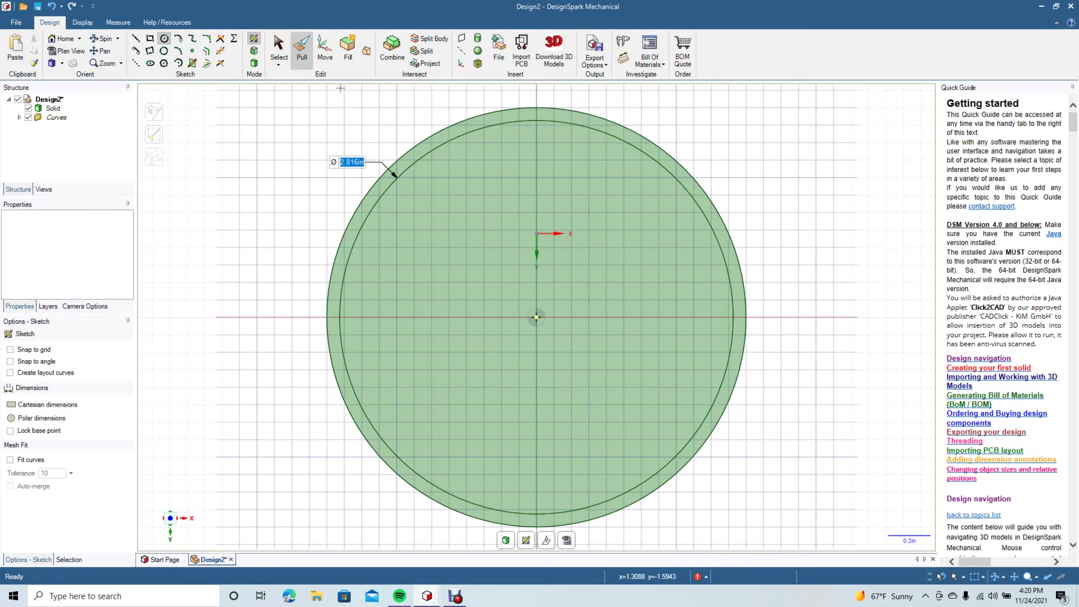
Step: Pull the area inside the sketched circle about 0.45 in into the disc to hollow out its back, keeping a thin rim
left_click(278, 49)
left_click(101, 38)
left_click_drag(794, 181, 718, 187)
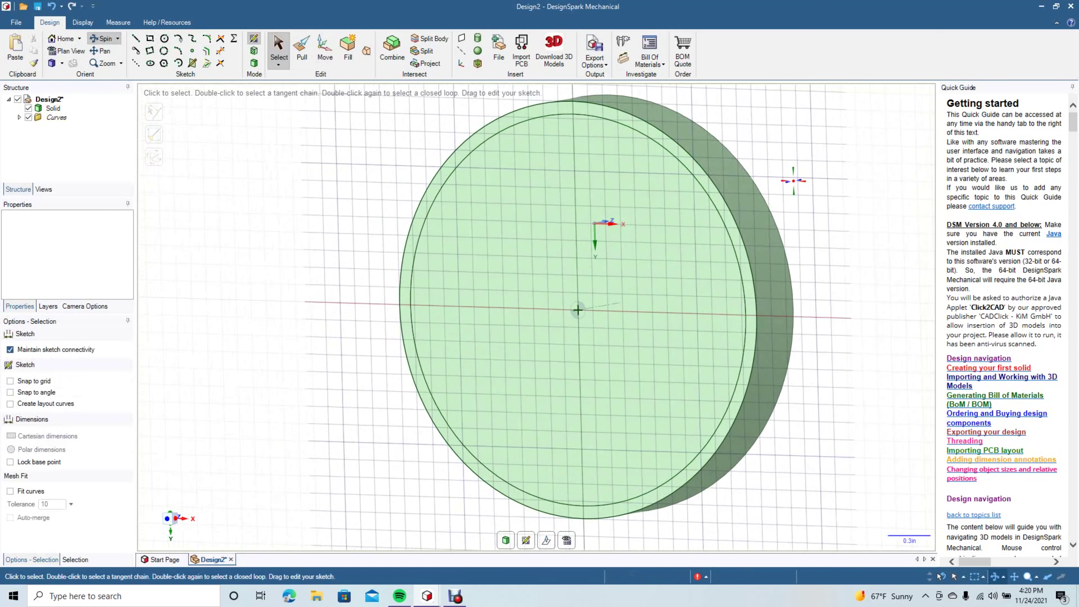
left_click(302, 49)
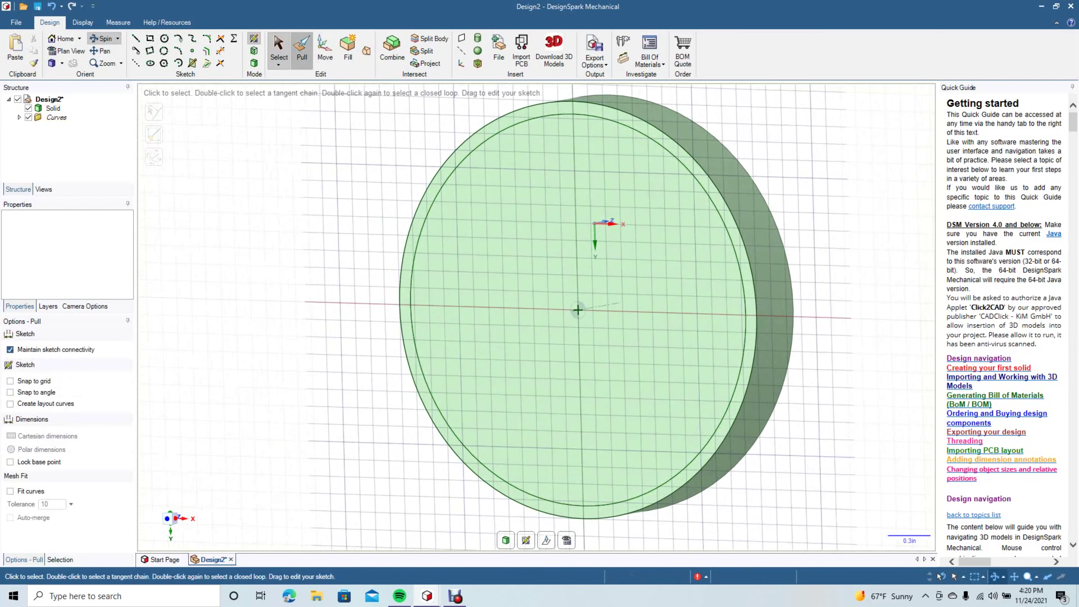
left_click_drag(571, 310, 606, 305)
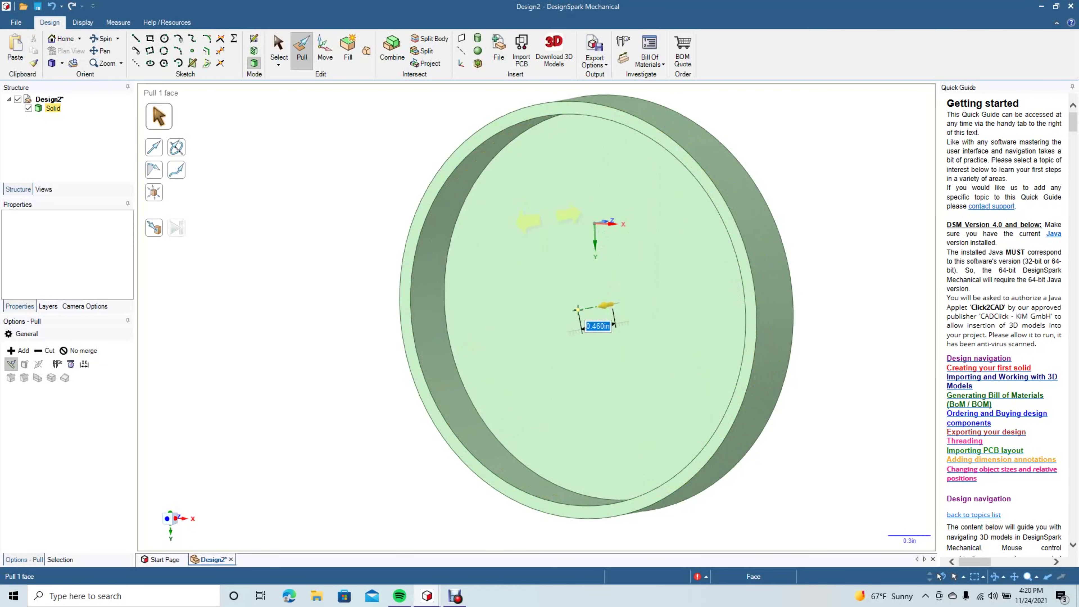
key("Escape")
key("s")
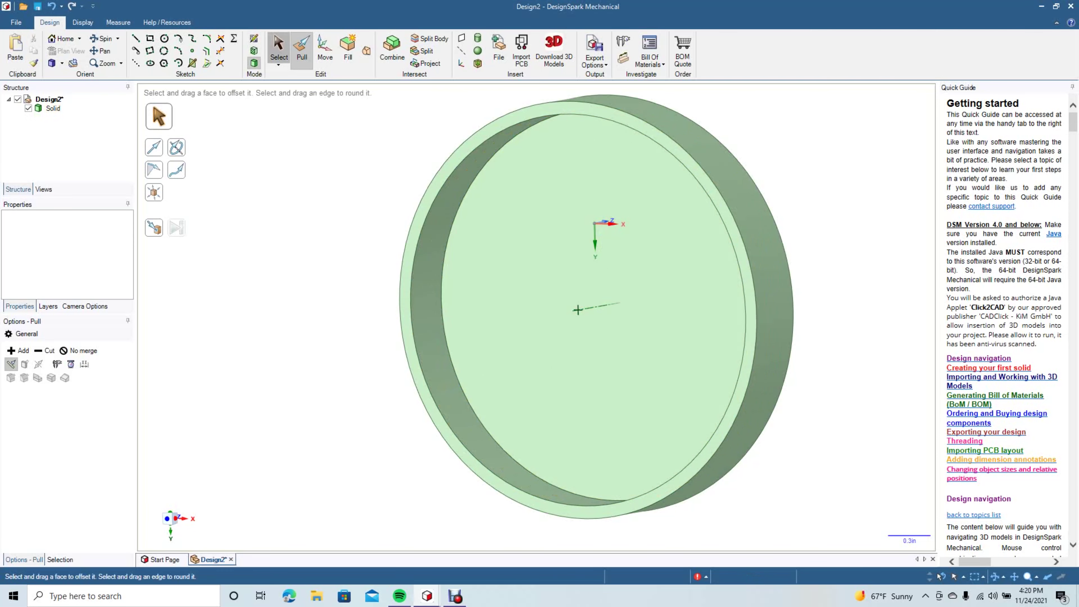
Step: Round the disc's front outer edge with a radius of about 0.07 in
left_click(102, 39)
left_click_drag(599, 306, 518, 336)
mouse_move(518, 336)
middle_mouse_down()
mouse_move(374, 314)
mouse_move(352, 293)
mouse_move(357, 212)
mouse_move(308, 210)
mouse_move(394, 217)
mouse_move(370, 276)
mouse_move(318, 221)
mouse_move(369, 260)
mouse_move(463, 255)
mouse_move(547, 272)
mouse_move(462, 238)
mouse_move(387, 243)
mouse_move(353, 225)
mouse_move(357, 157)
mouse_move(352, 174)
middle_mouse_up()
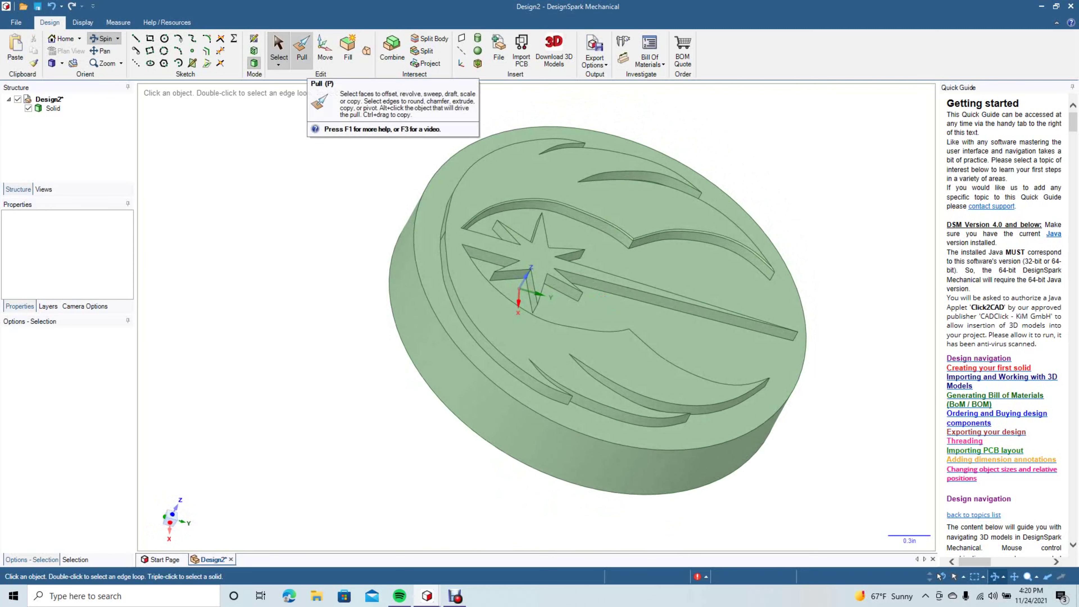
left_click(302, 49)
left_click(606, 441)
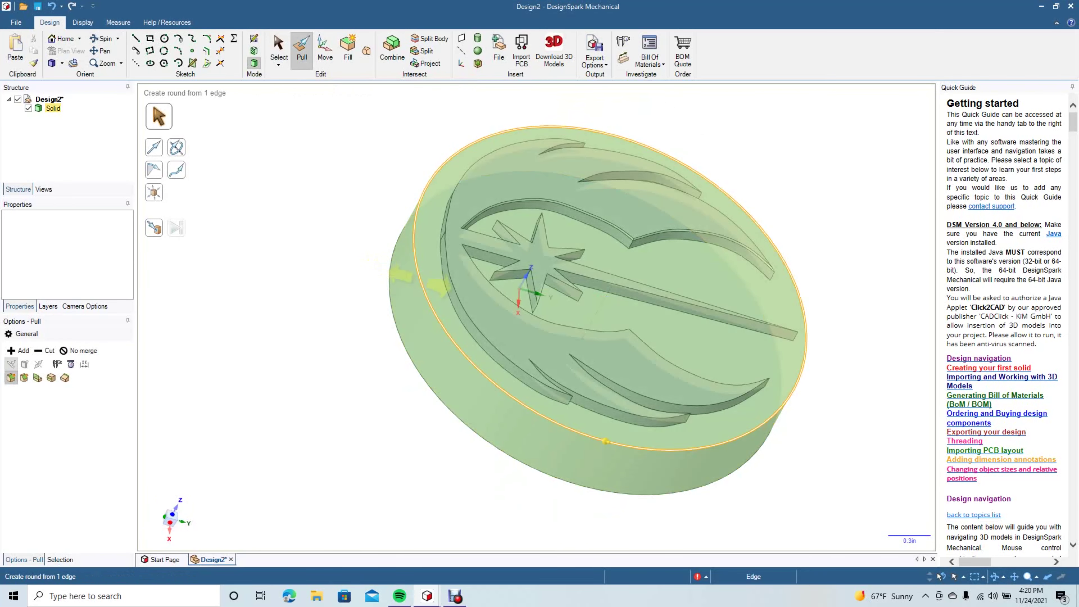
left_click_drag(458, 251, 409, 296)
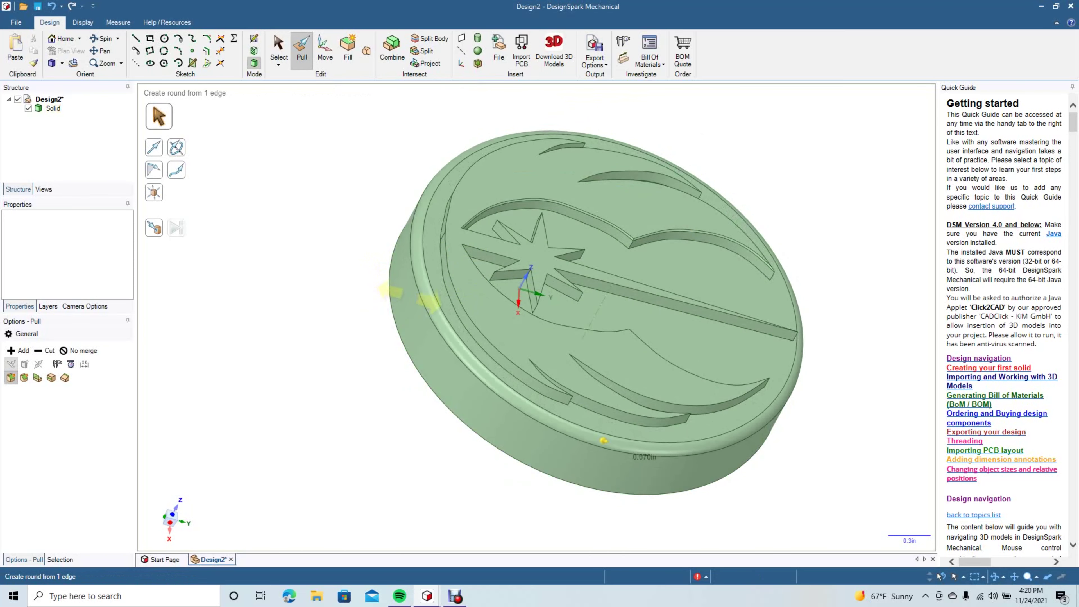
key("Escape")
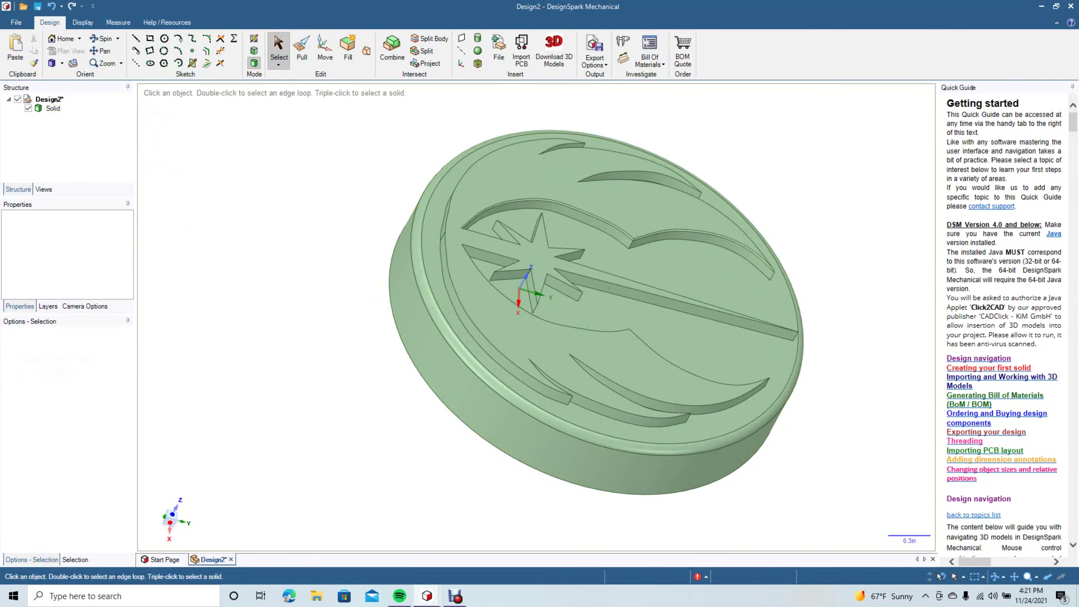
Step: Add a small round to the inner edge where the back recess's floor meets its side wall
left_click(104, 39)
left_click_drag(411, 215, 370, 254)
mouse_move(568, 313)
middle_mouse_down()
mouse_move(557, 327)
mouse_move(553, 315)
middle_mouse_up()
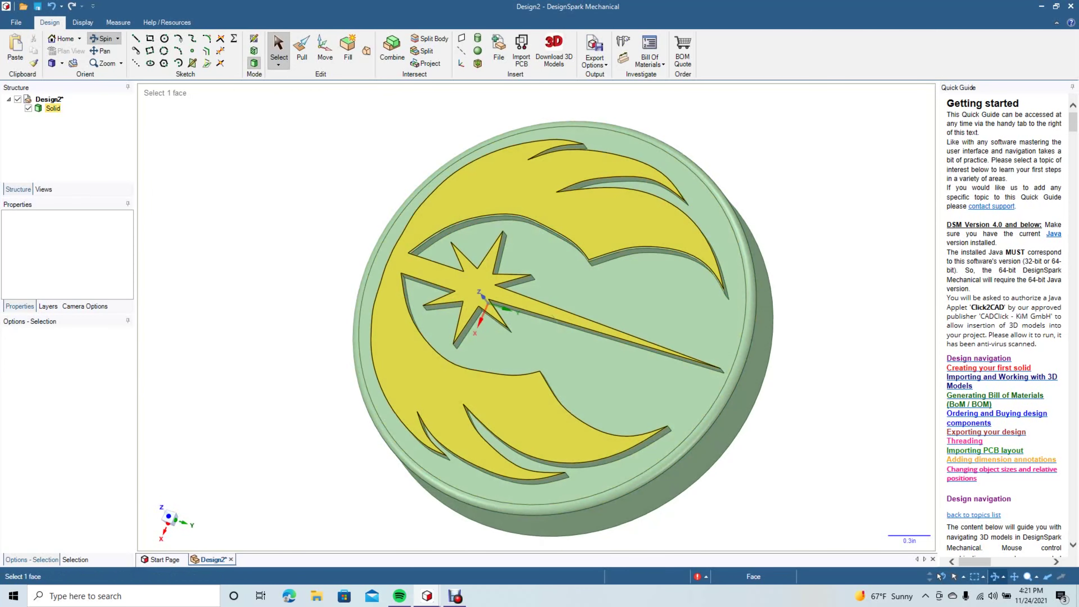
left_click_drag(603, 527, 601, 429)
mouse_move(565, 289)
middle_mouse_down()
mouse_move(551, 284)
mouse_move(557, 367)
mouse_move(559, 238)
middle_mouse_up()
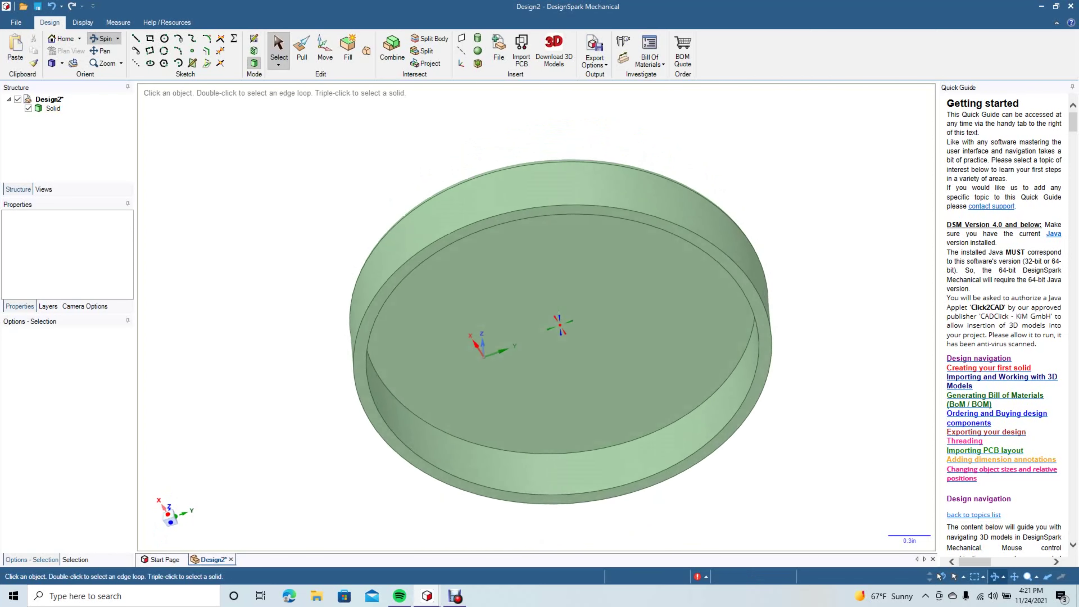
middle_click_drag(560, 325, 564, 316)
key("p")
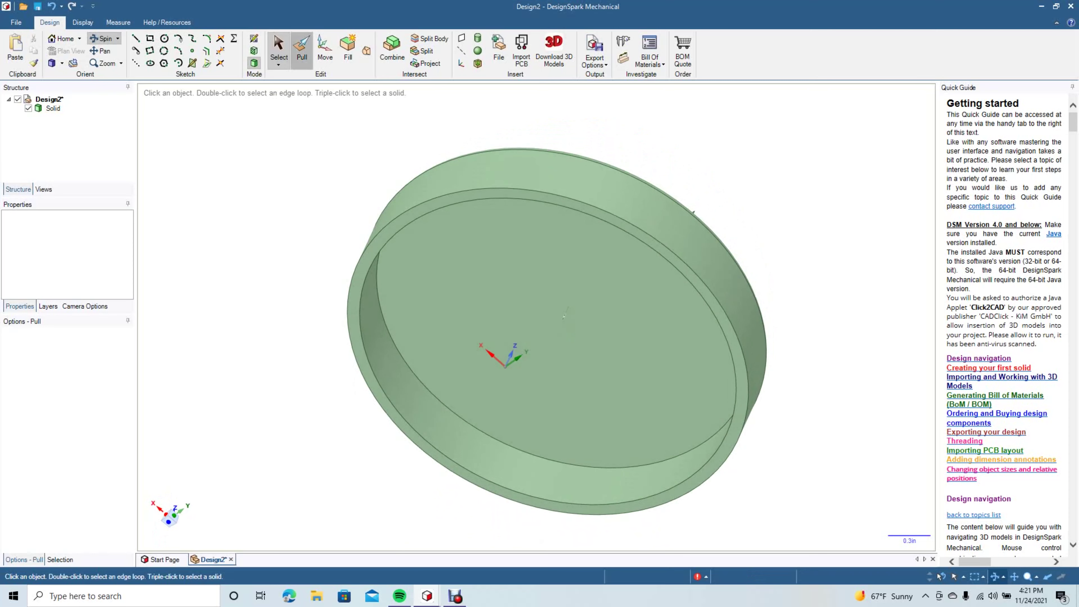
left_click(564, 316)
left_click(382, 314)
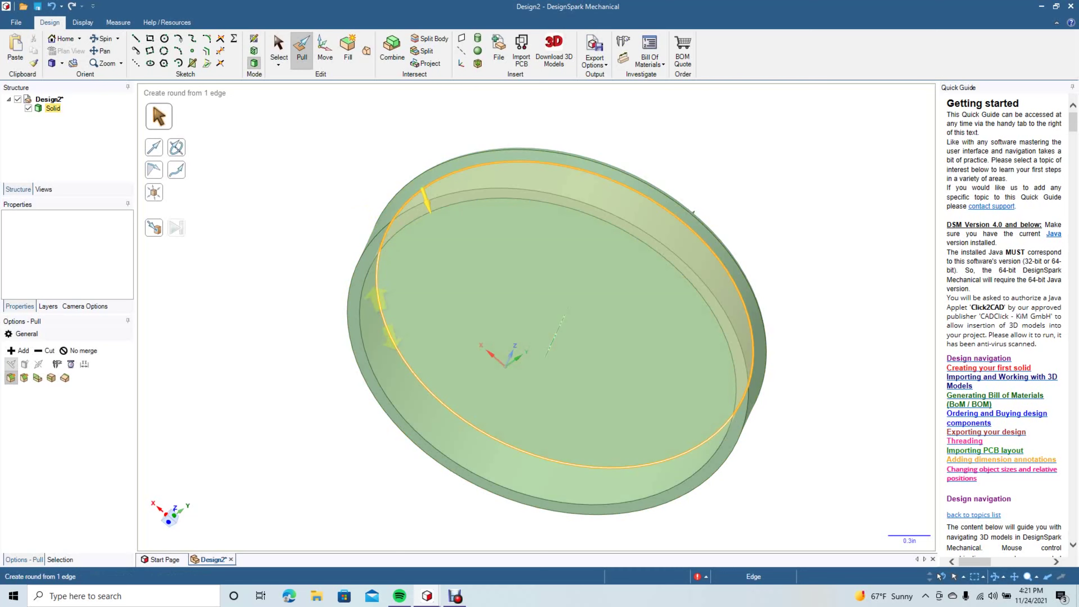
key("Escape")
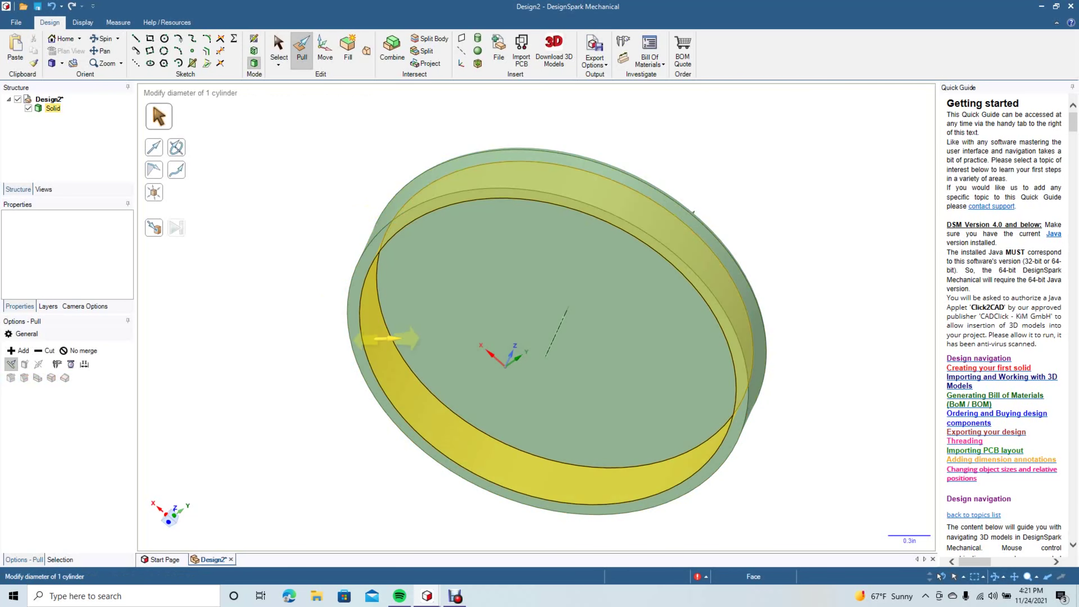
mouse_move(393, 340)
left_mouse_down()
mouse_move(434, 329)
mouse_move(401, 329)
mouse_move(372, 351)
mouse_move(388, 351)
left_mouse_up()
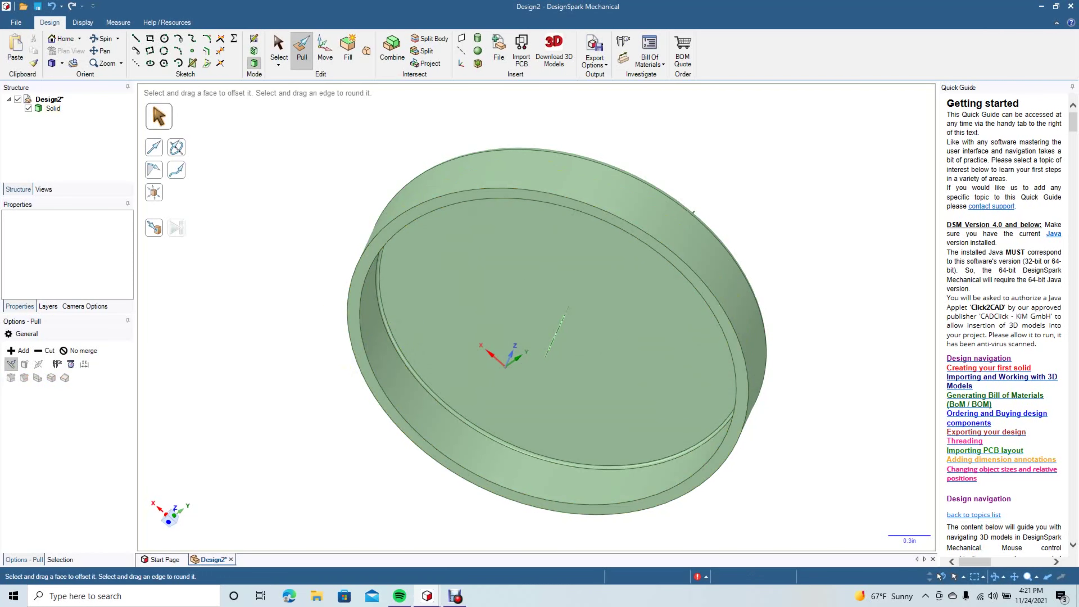
left_click(279, 49)
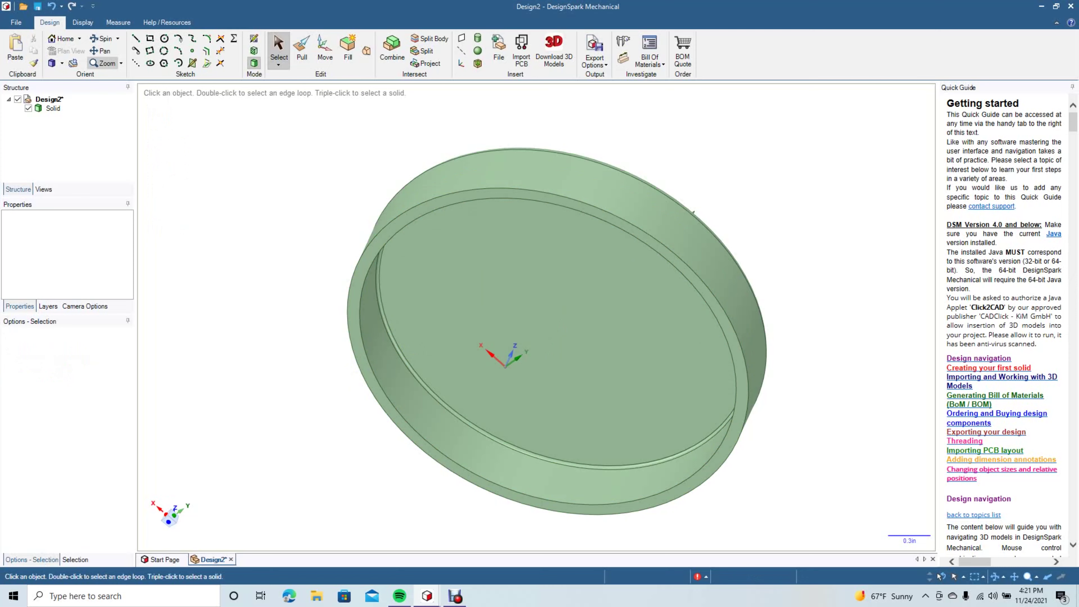
Step: Examine the finished disc's front face and raised emblem at an angle and straight on from the top view
left_click(102, 39)
left_click_drag(552, 374, 546, 480)
left_click_drag(560, 325, 554, 361)
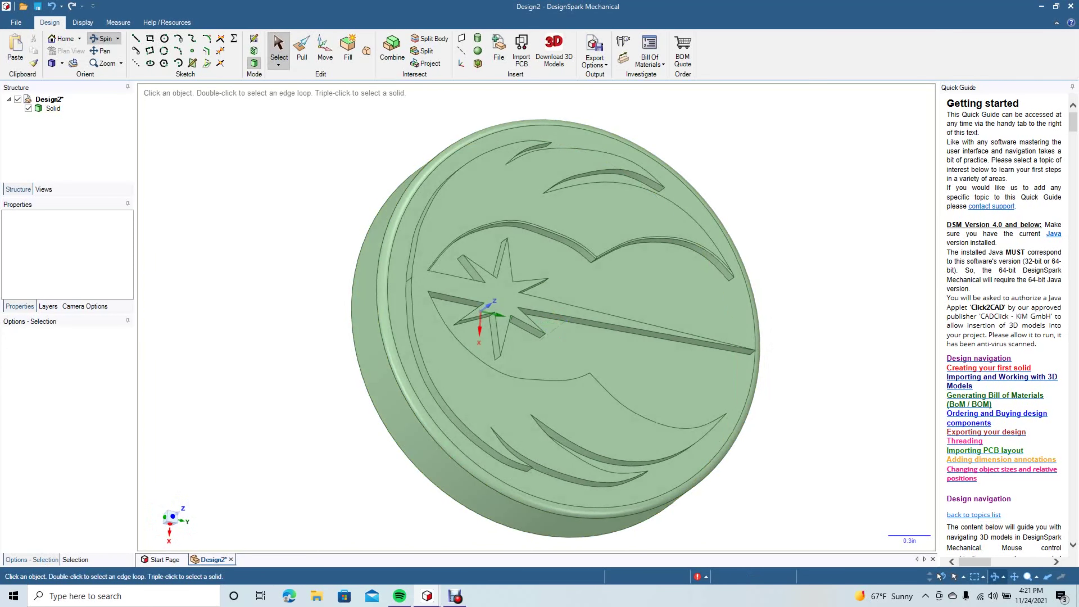
left_click(62, 63)
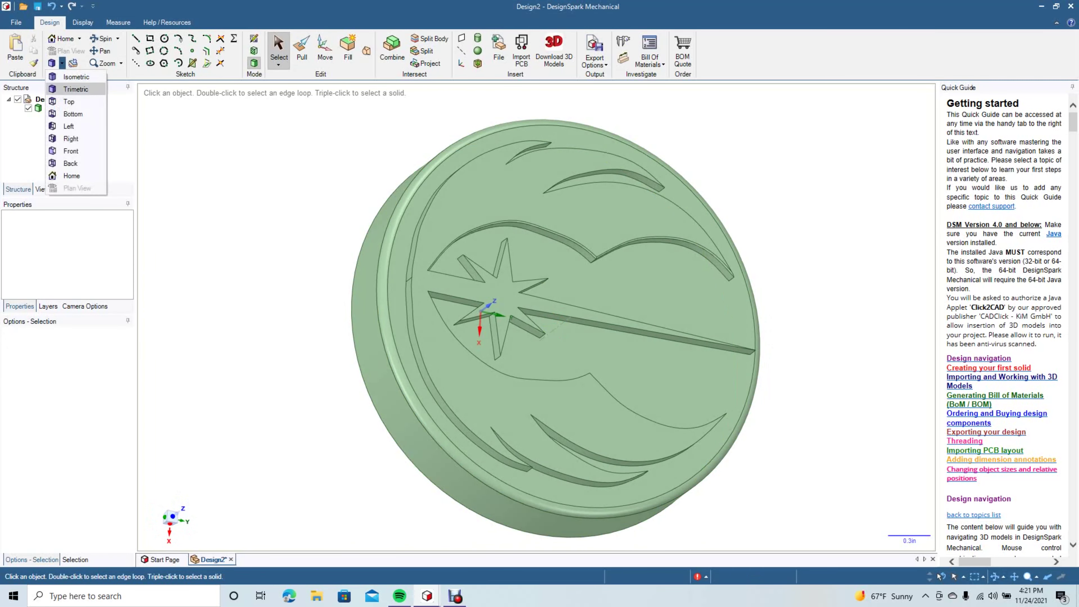
left_click(70, 102)
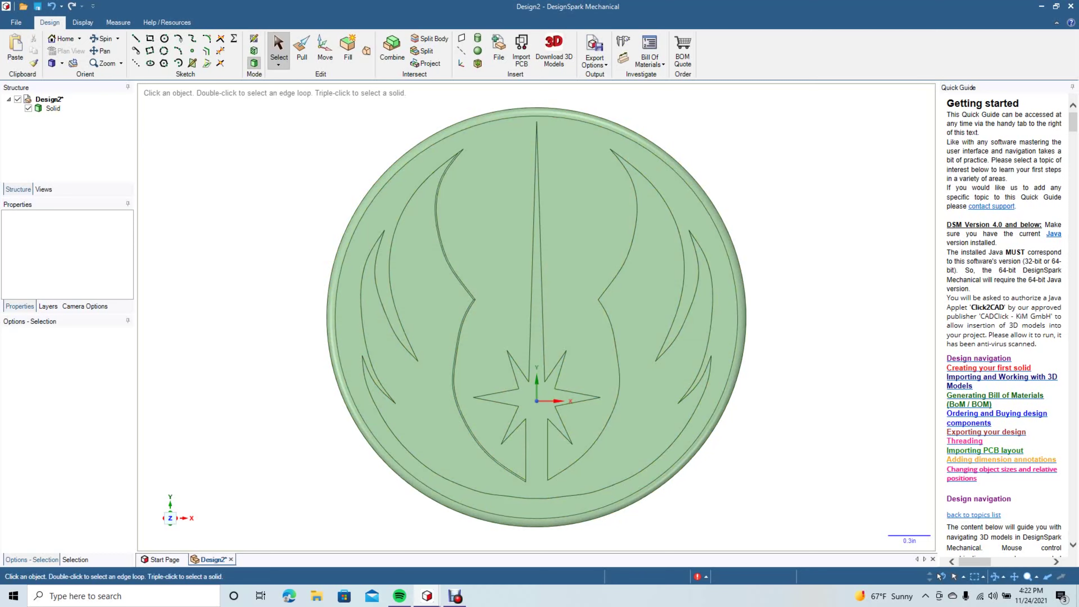
left_click(453, 379)
left_click(496, 280)
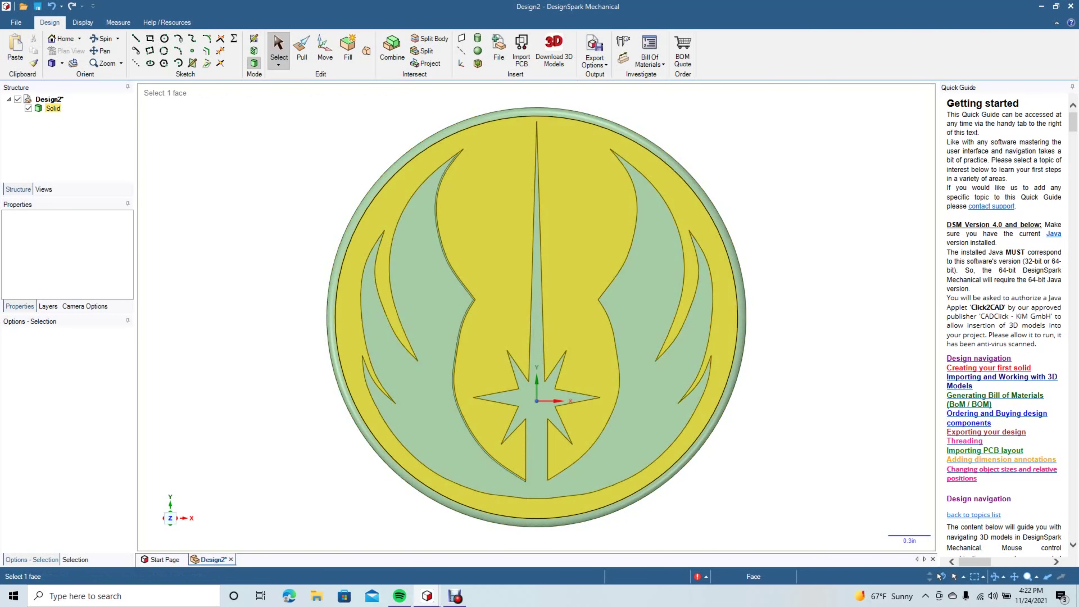
key("Escape")
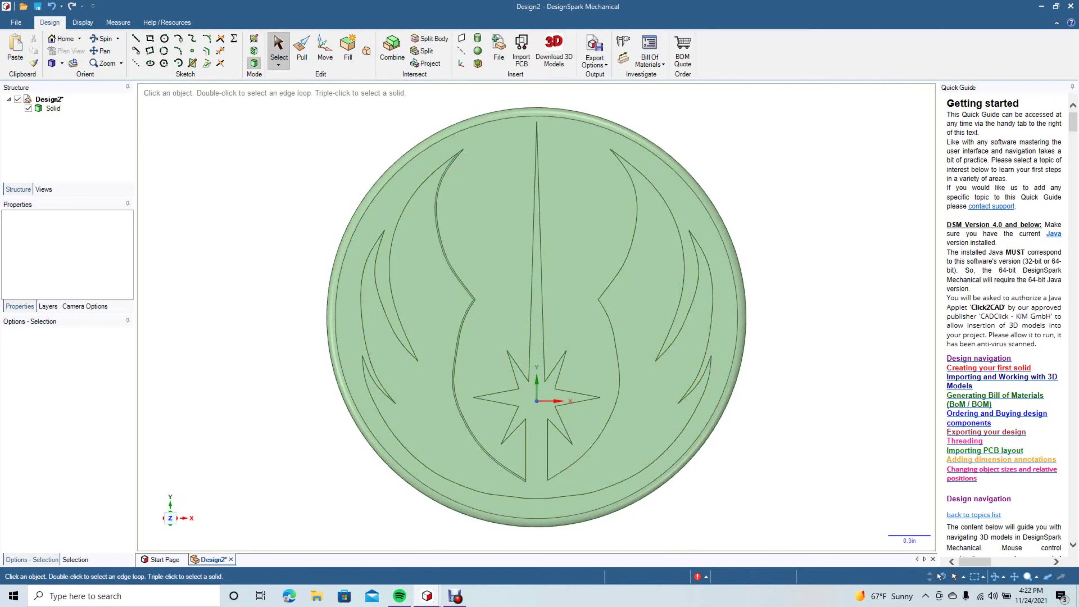